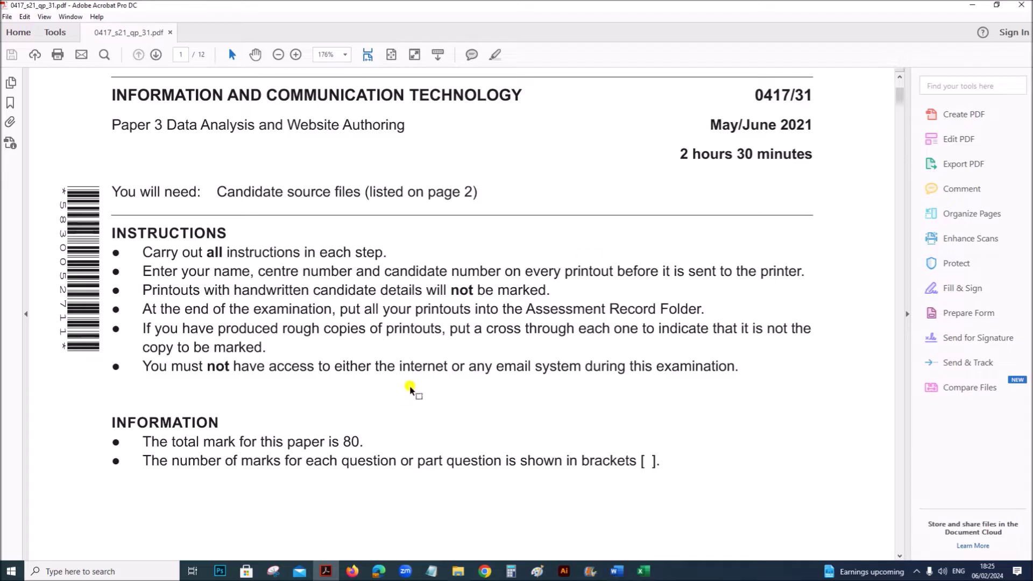
- Scroll to Task 5 on page 7 and highlight the j2131home.csv and j2131rate.csv file names
scroll(410, 388, down, 15)
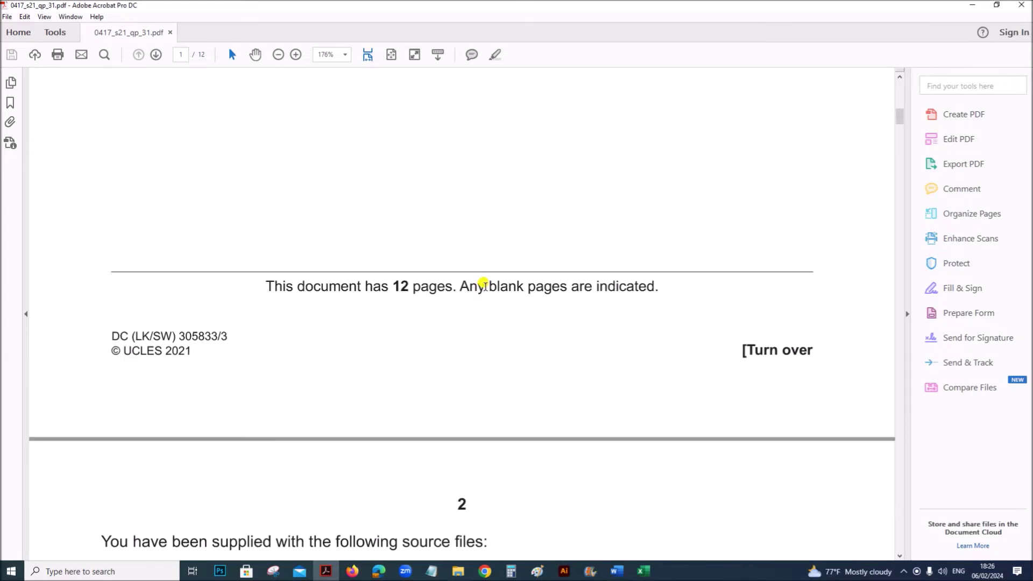
scroll(487, 282, down, 15)
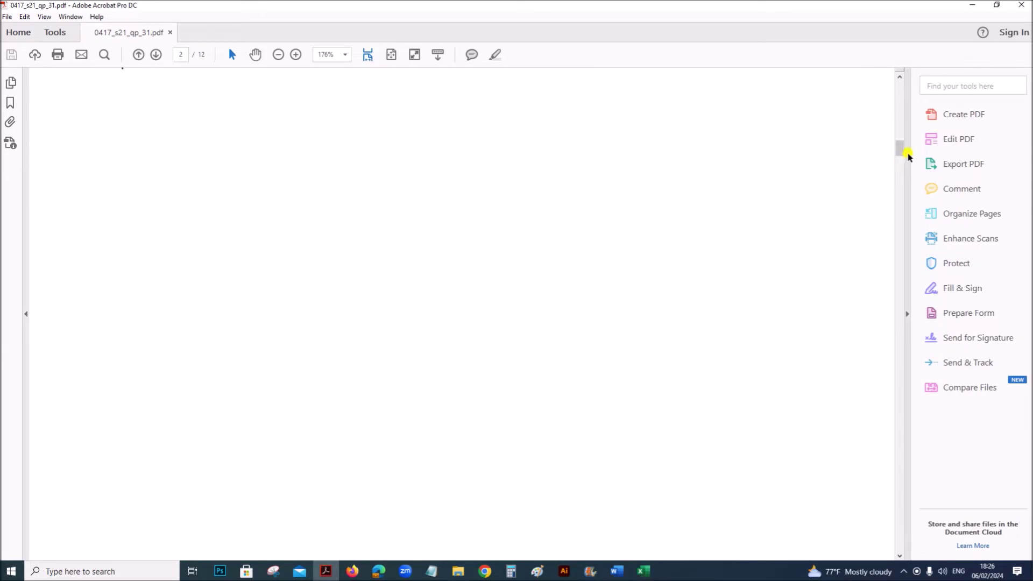
drag(899, 148, 890, 332)
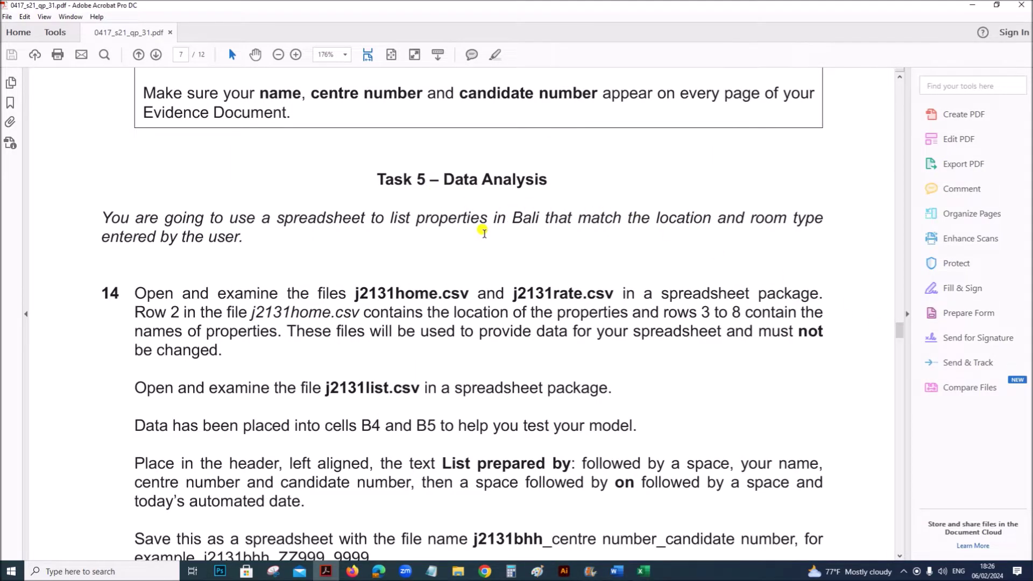
scroll(484, 232, down, 1)
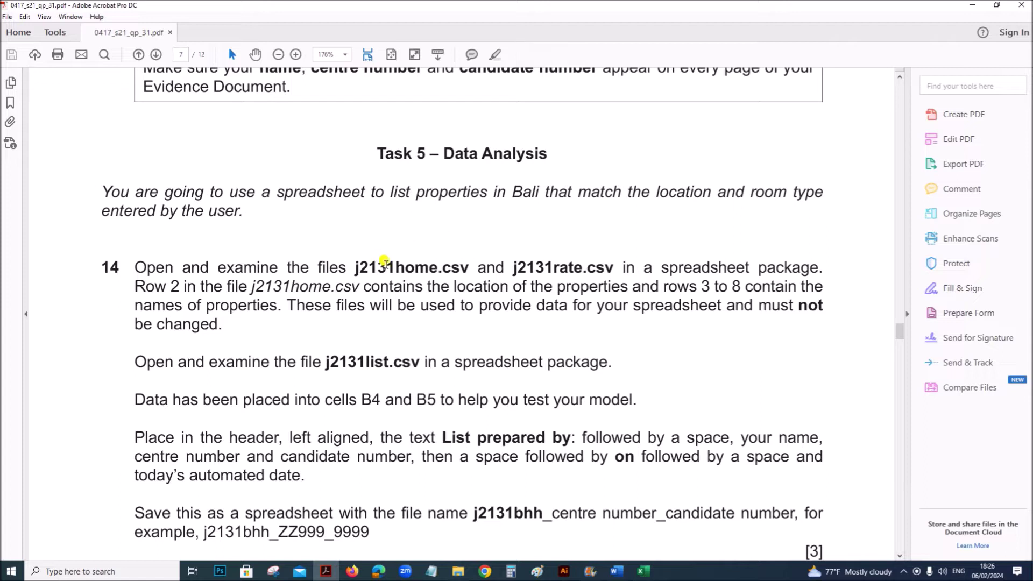
drag(405, 271, 470, 271)
drag(553, 269, 611, 267)
drag(252, 289, 331, 306)
click(642, 571)
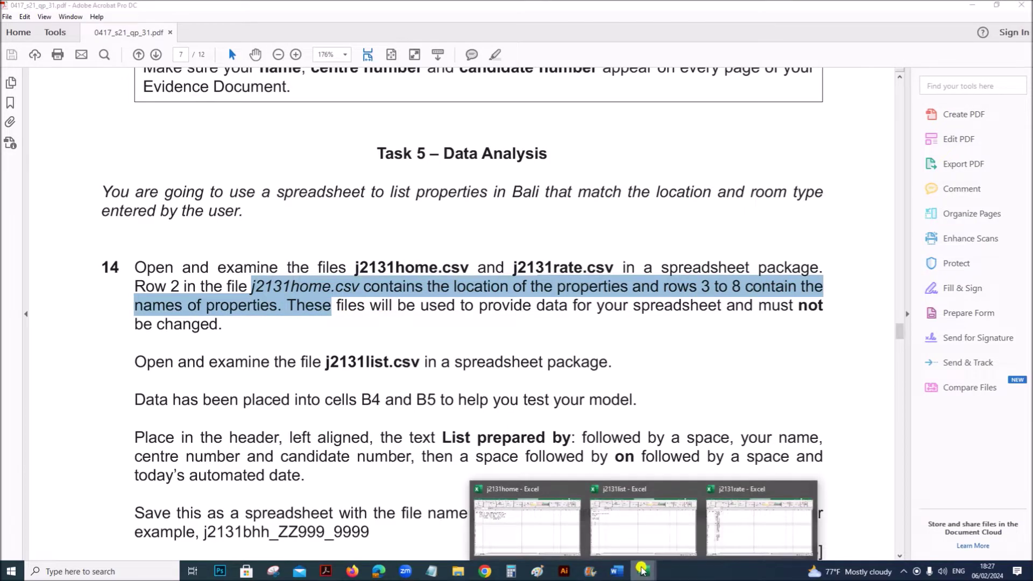
- In j2131home, AutoFit all columns to their contents and zoom the sheet in
click(553, 537)
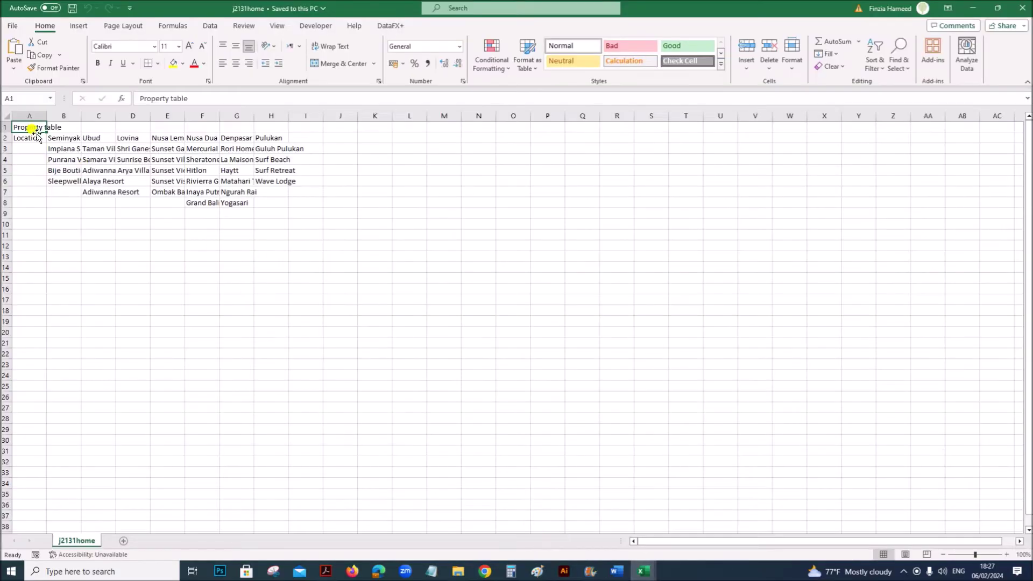
click(3, 116)
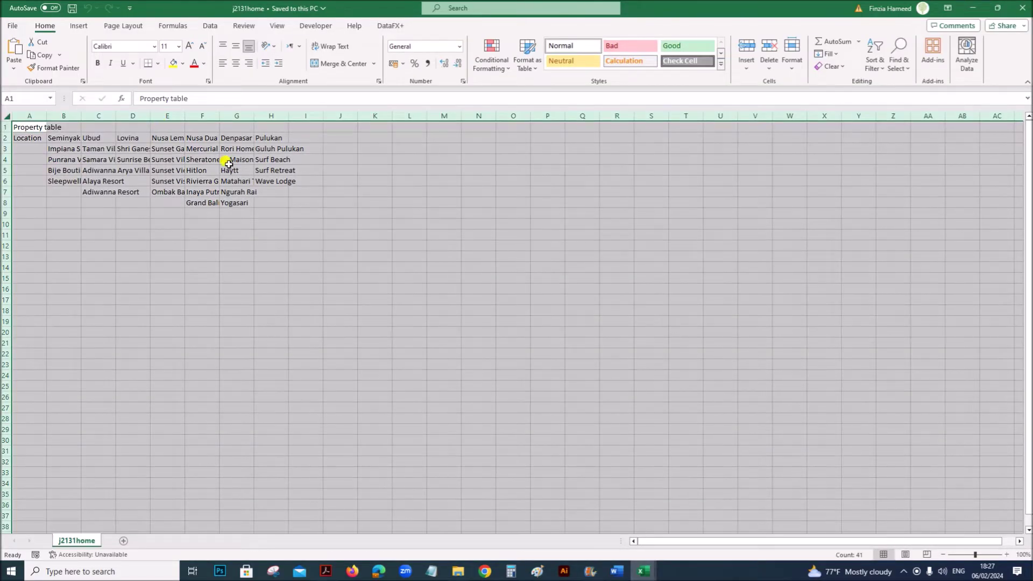
double_click(45, 119)
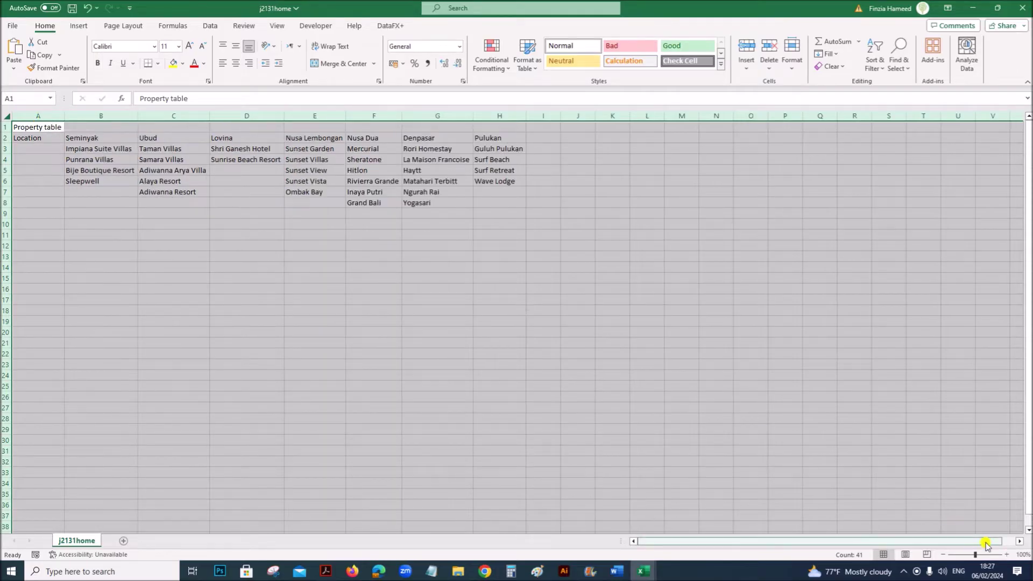
click(1007, 555)
click(1007, 554)
click(1007, 555)
click(1007, 555)
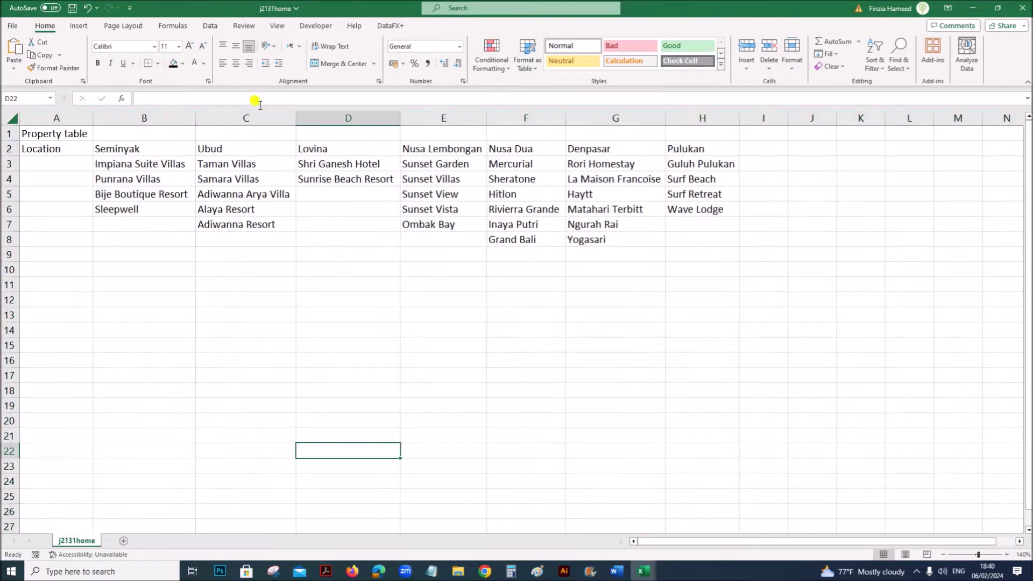
- Select the locations in B2:H2 and the Seminyak and Nusa Dua property columns to review them
click(278, 283)
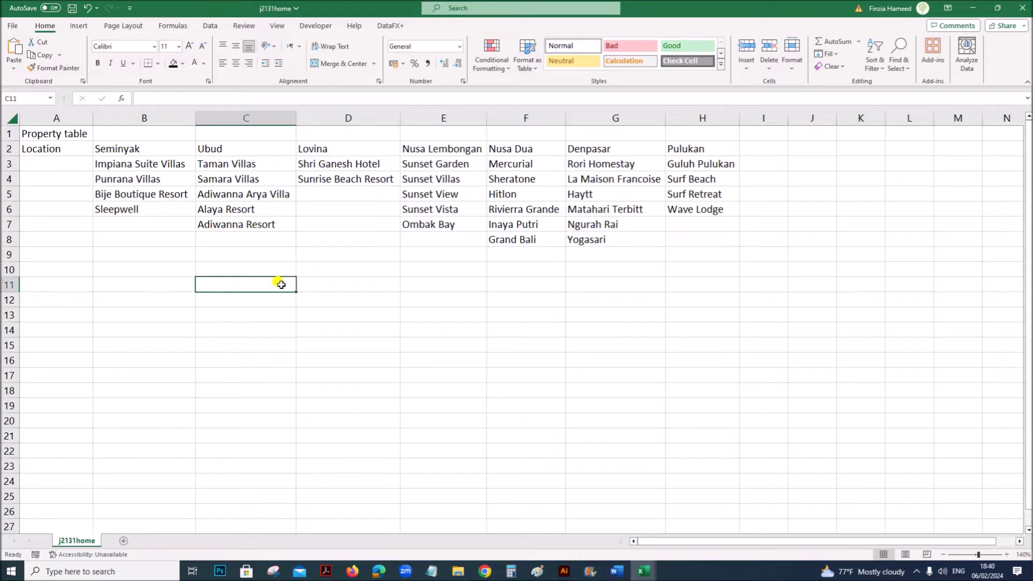
drag(123, 153, 683, 154)
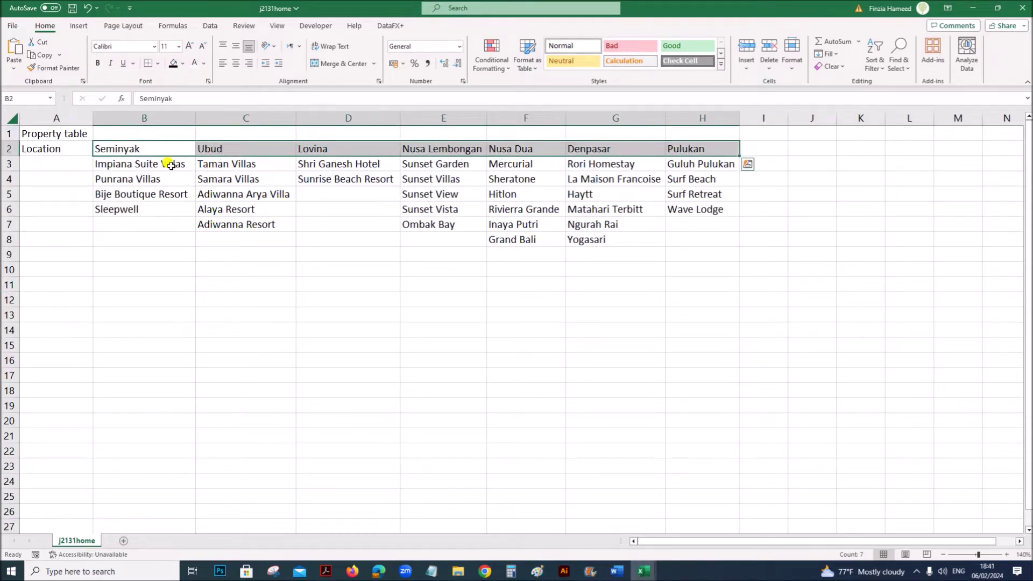
drag(170, 165, 170, 229)
drag(524, 161, 511, 246)
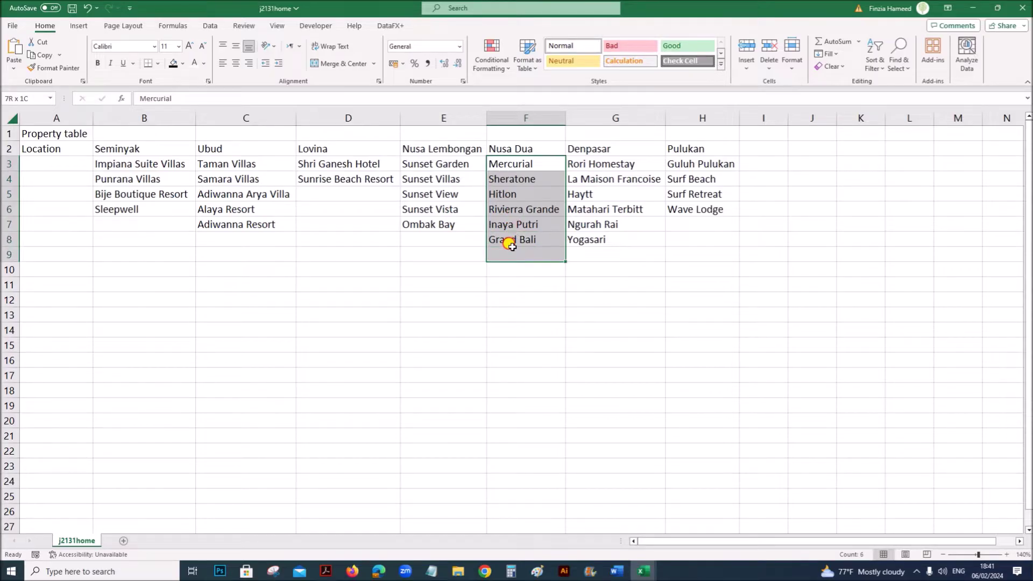
drag(512, 246, 512, 243)
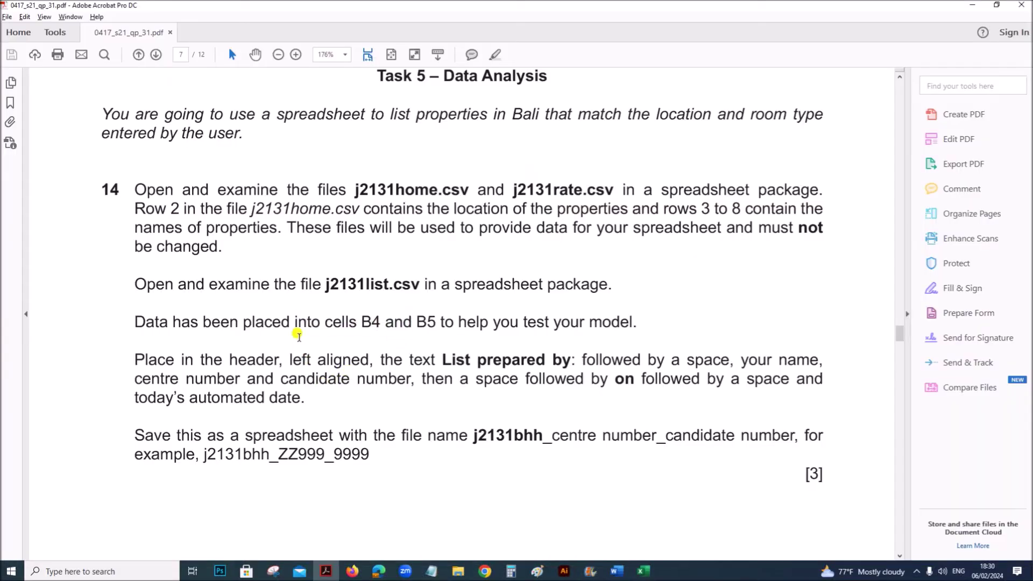
- Highlight the B4/B5 test-data note and 'List prepared by', then switch to j2131list
drag(307, 324, 602, 323)
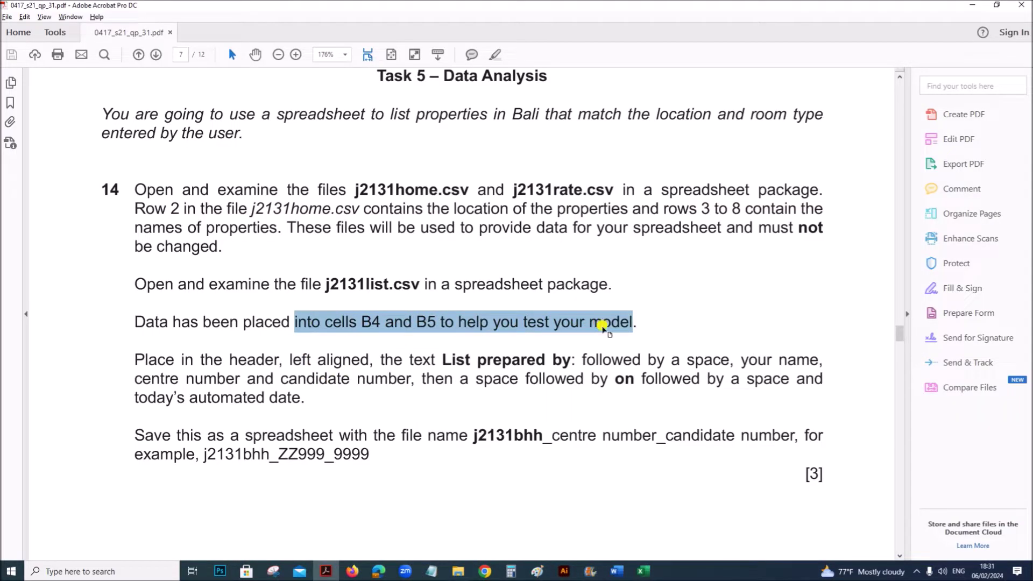
drag(441, 359, 569, 362)
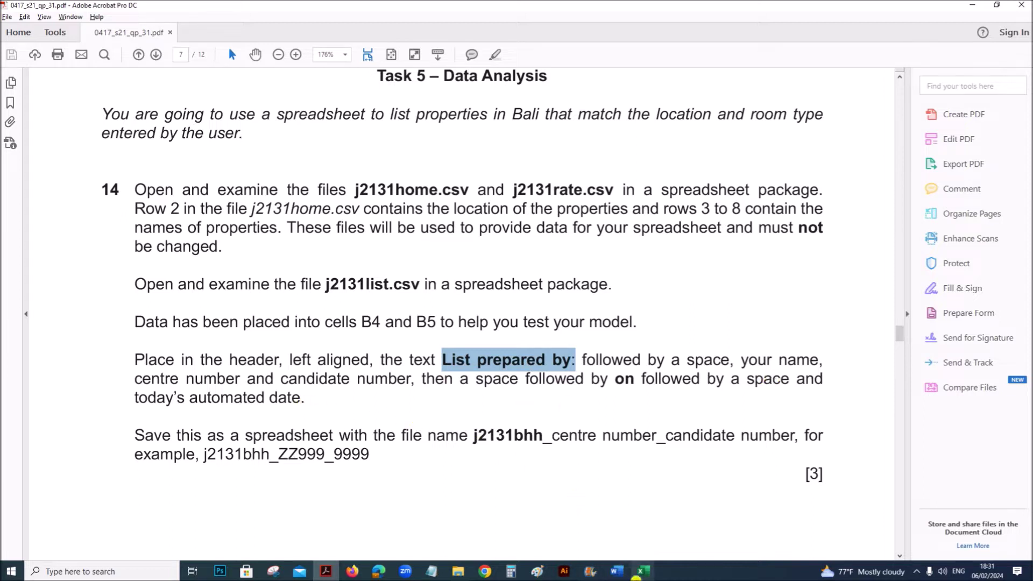
click(644, 575)
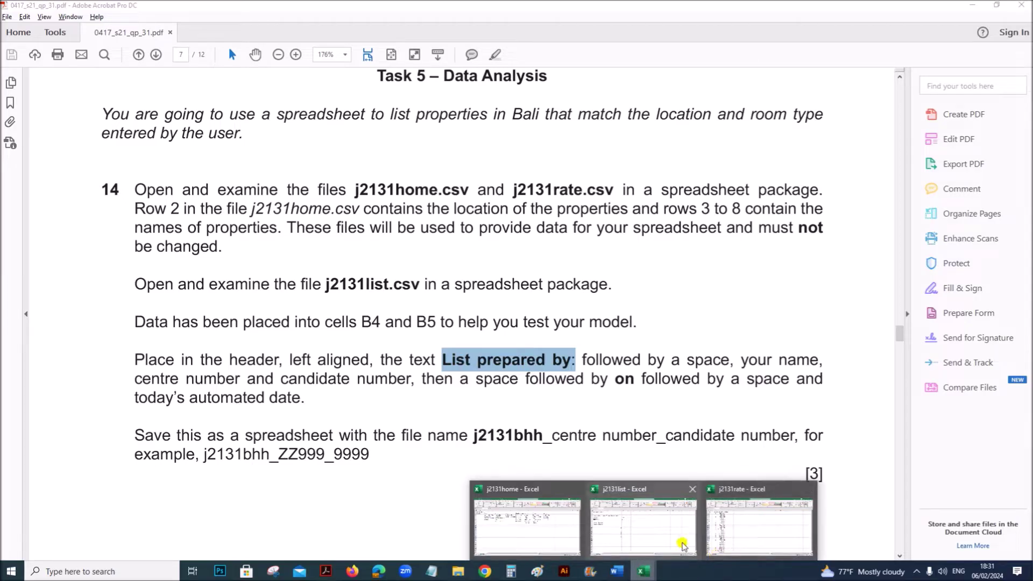
click(627, 528)
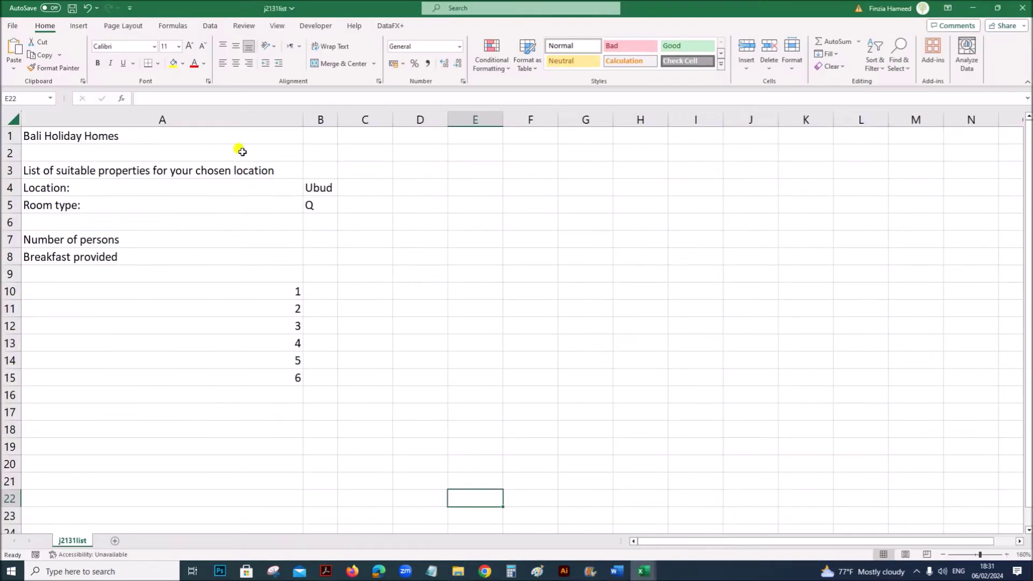
- Put 'List prepared by:', the candidate details, 'on' and the automatic current date in the left header
click(79, 26)
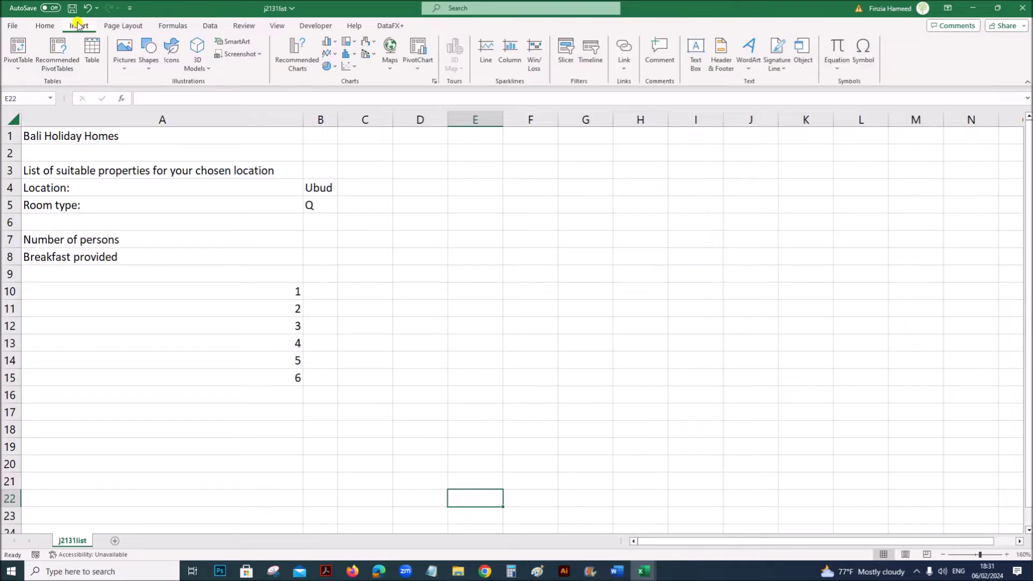
click(722, 59)
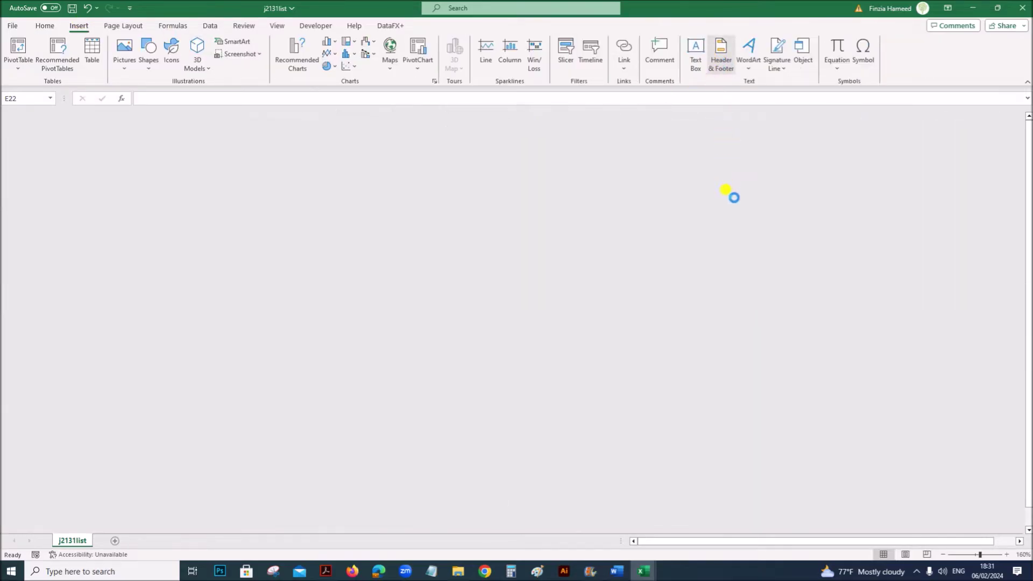
click(165, 178)
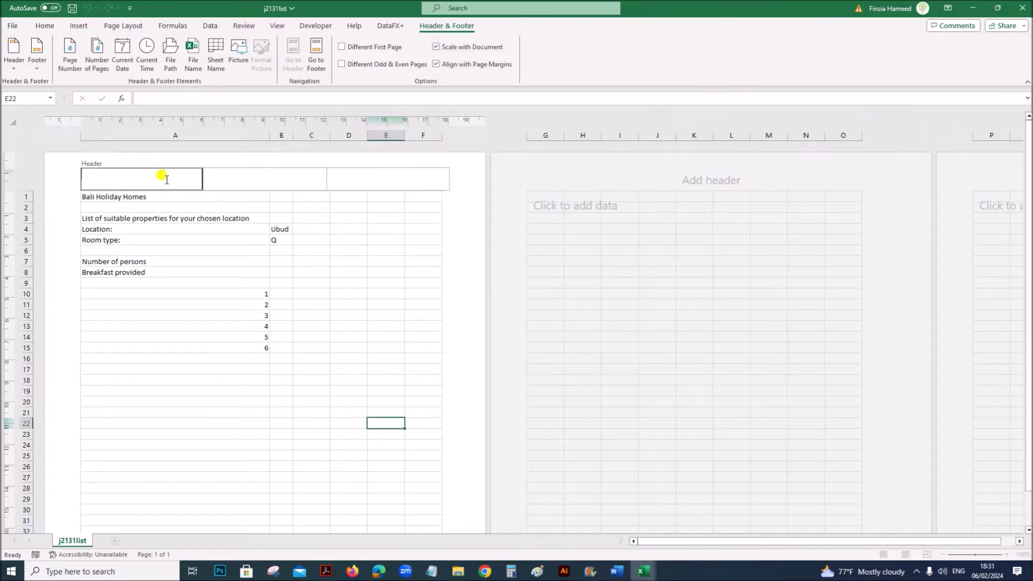
text(List prepared by:)
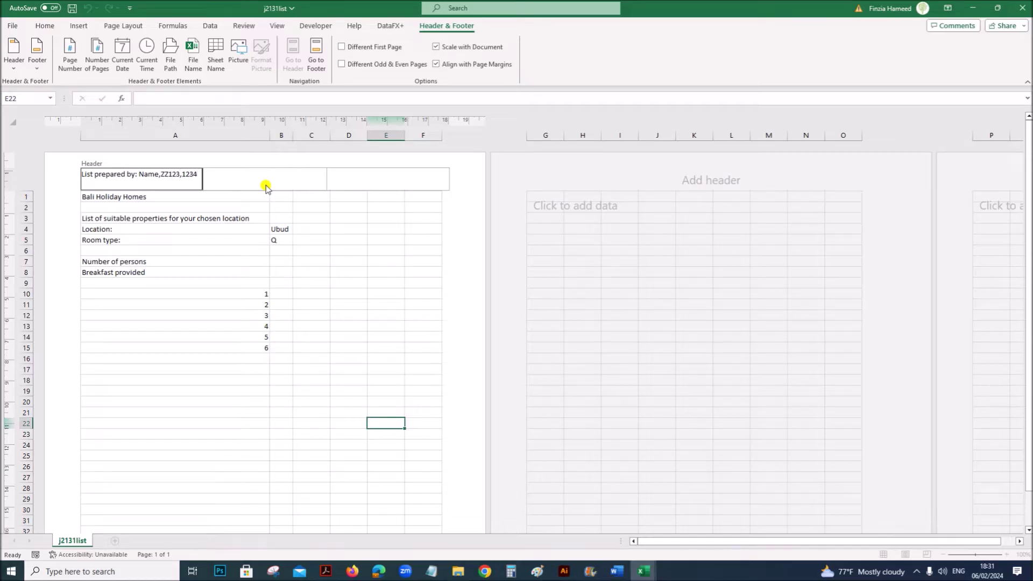
text(on)
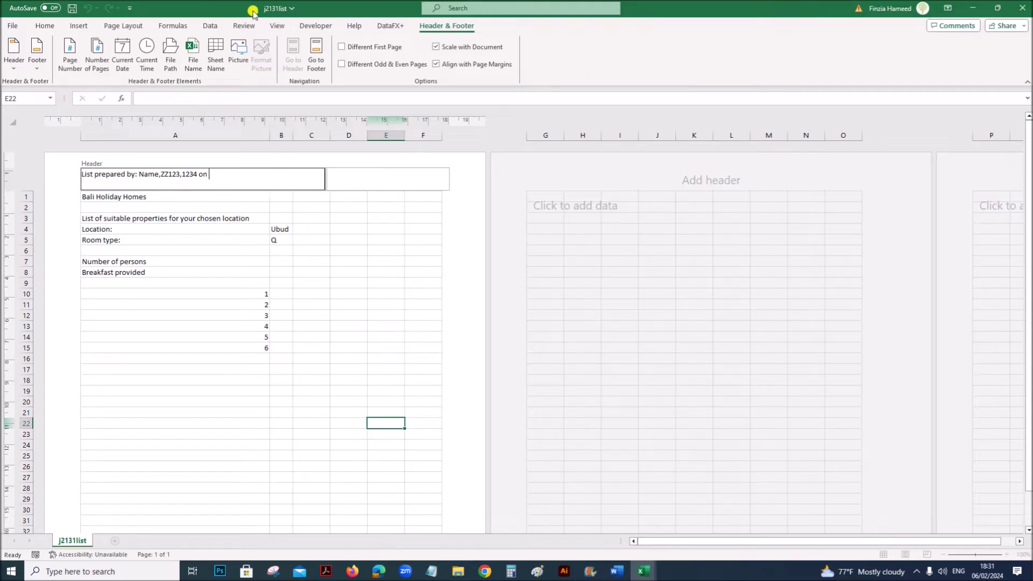
click(127, 60)
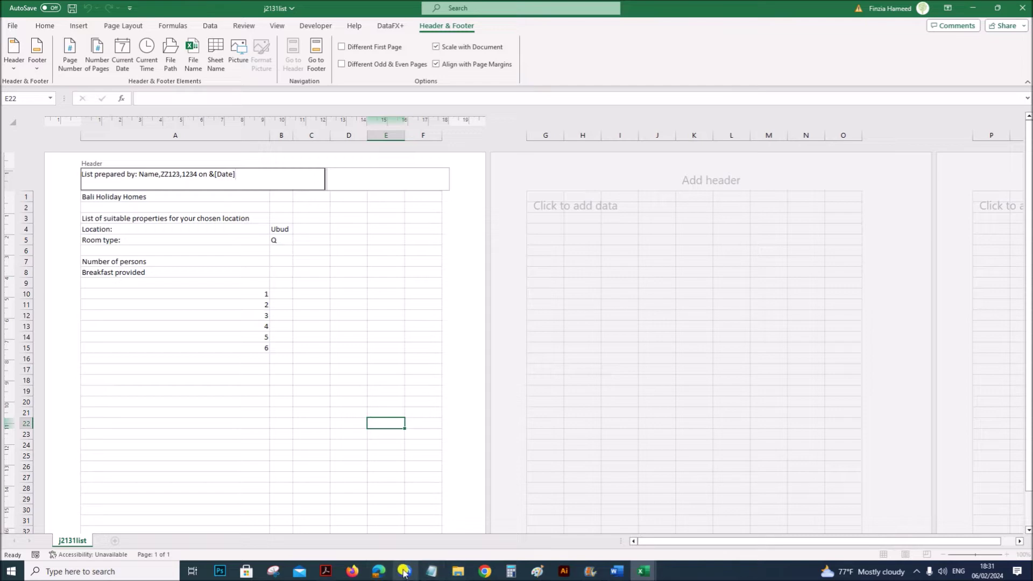
click(326, 571)
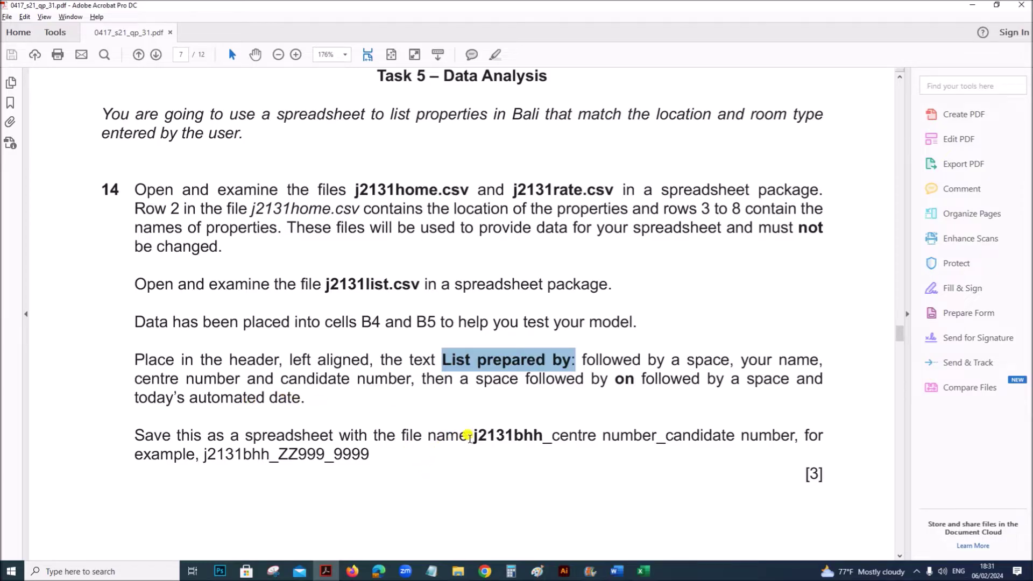
- Highlight the required file name j2131bhh, then return to the j2131list spreadsheet
drag(472, 435, 538, 437)
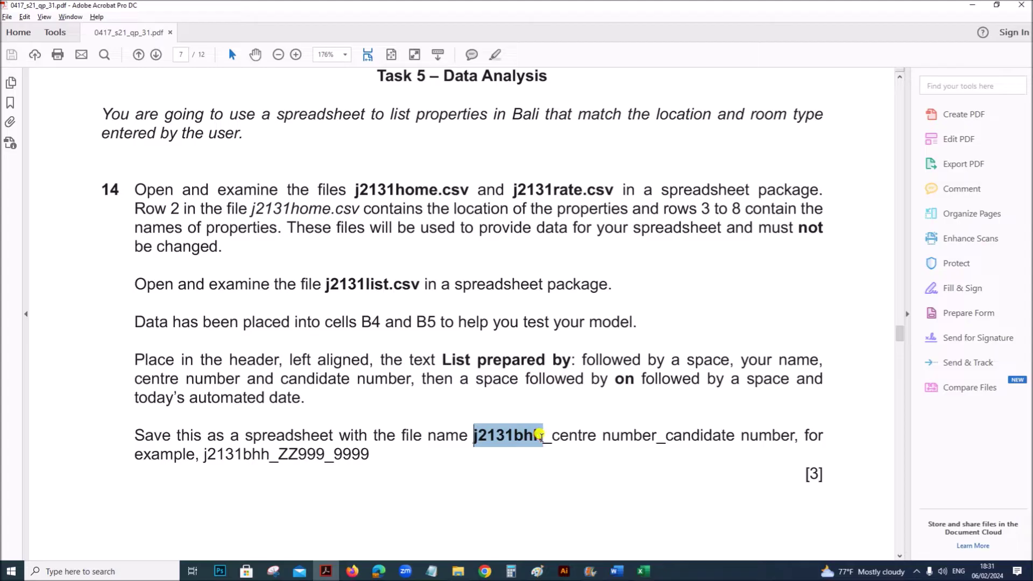
click(641, 571)
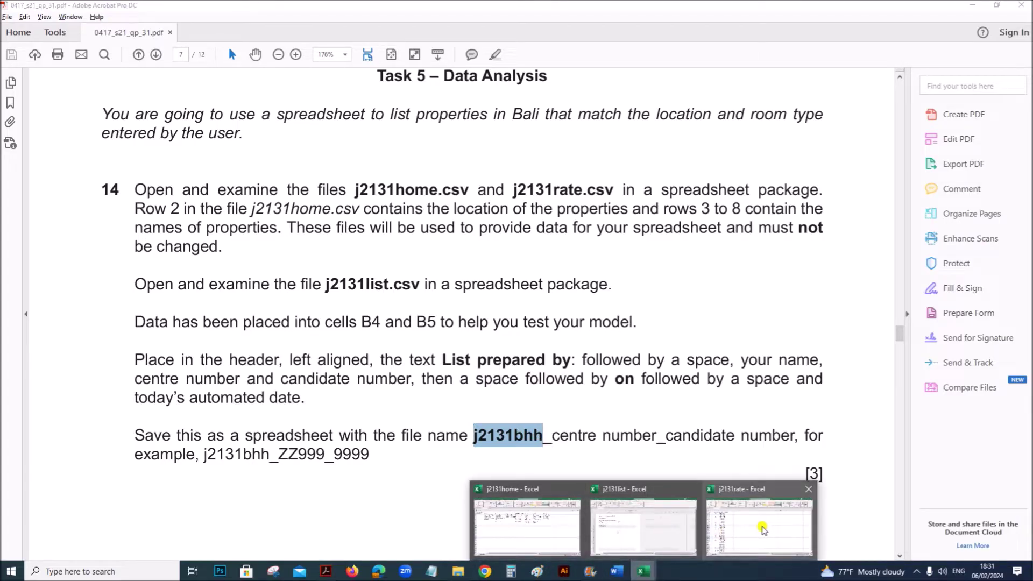
click(633, 536)
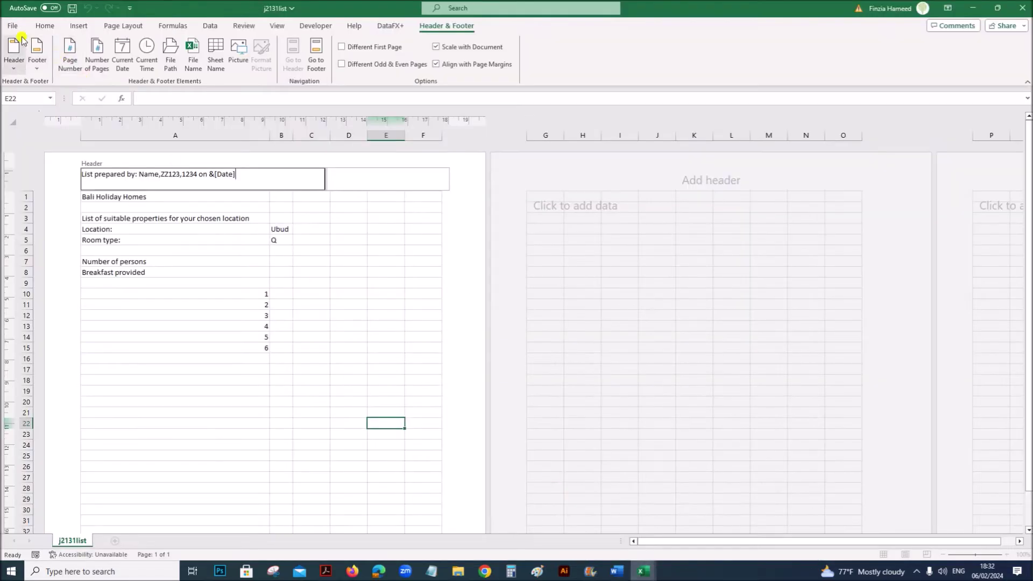
- Finish header editing and switch the sheet back to Normal view
click(279, 358)
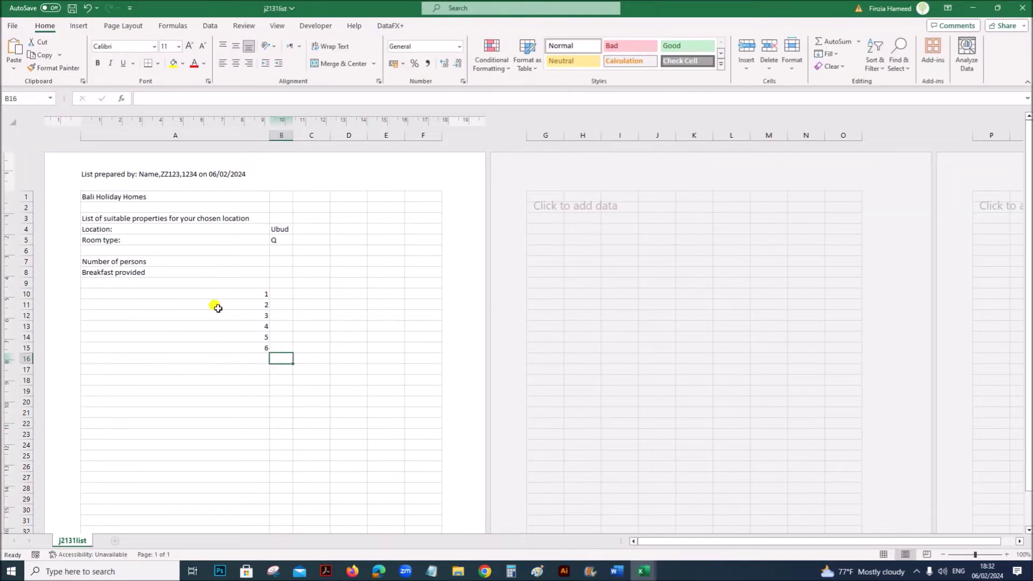
click(278, 25)
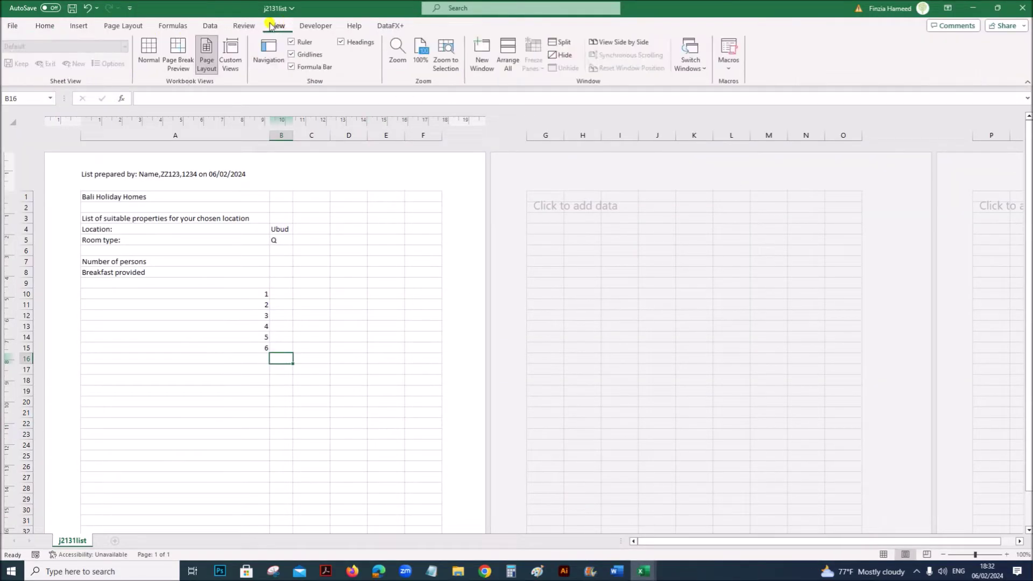
click(148, 51)
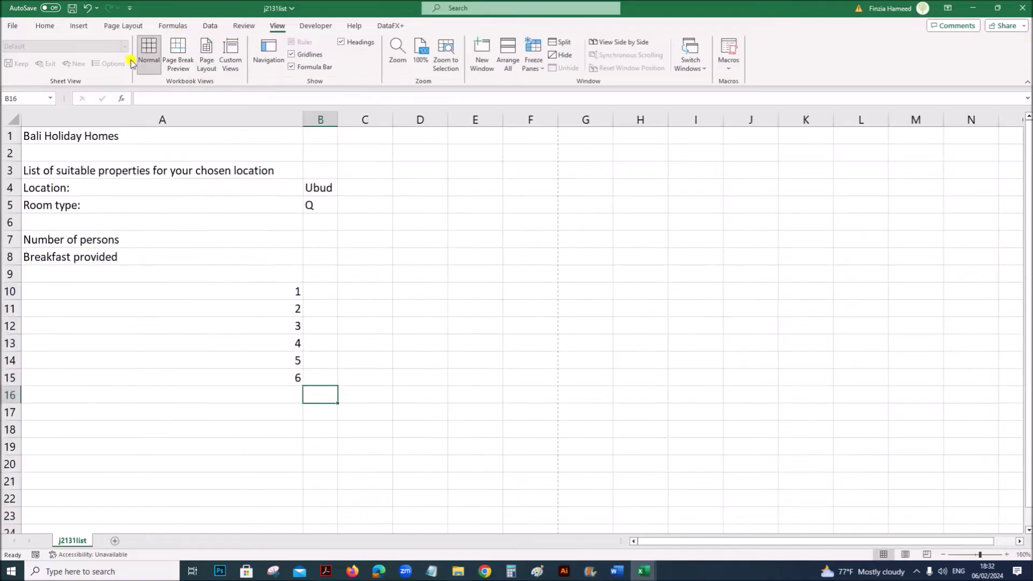
- Save the list as an Excel Workbook named j2131bhh with centre and candidate numbers
click(15, 29)
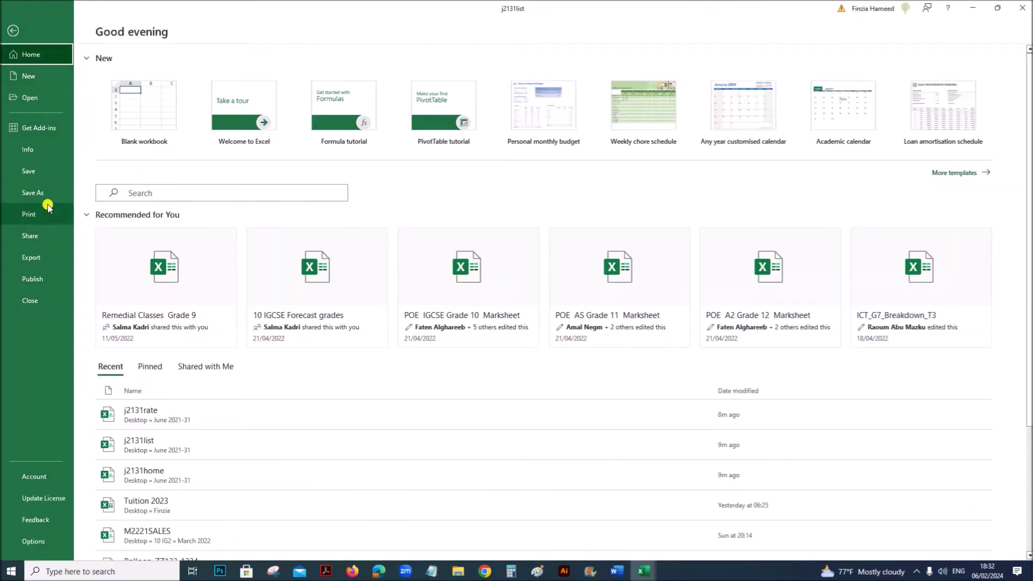
click(49, 196)
click(105, 242)
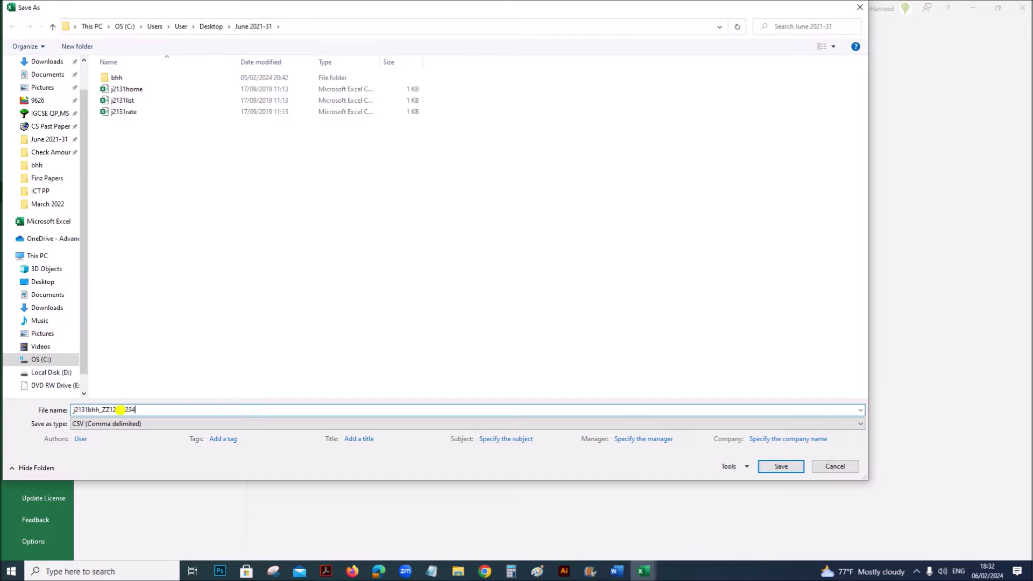
click(111, 425)
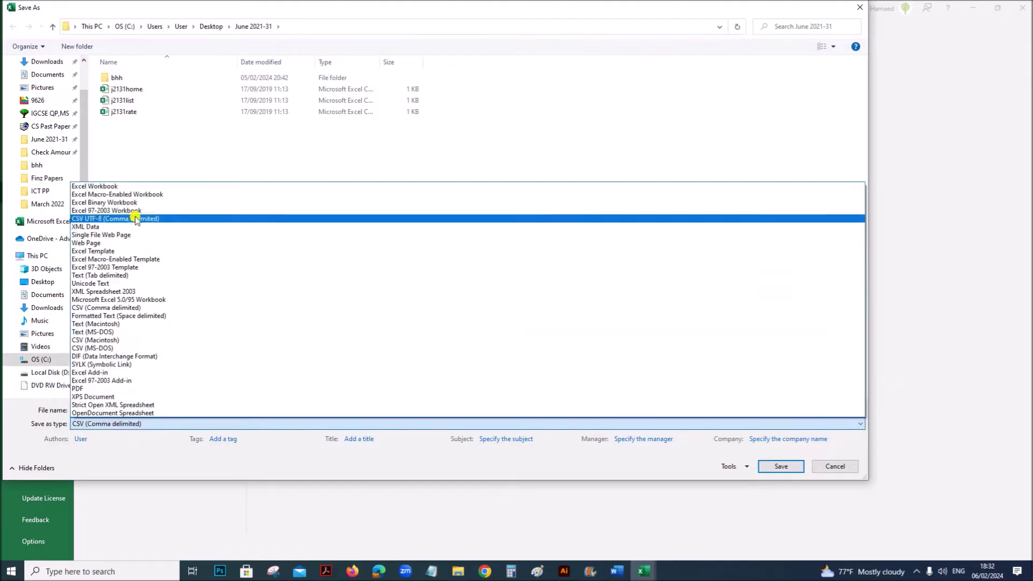
click(139, 188)
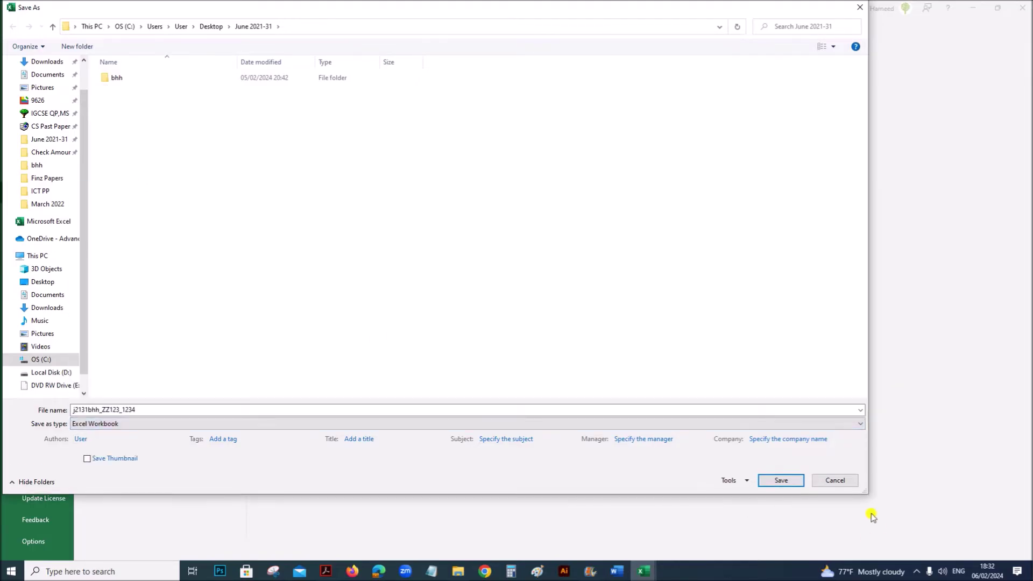
click(781, 481)
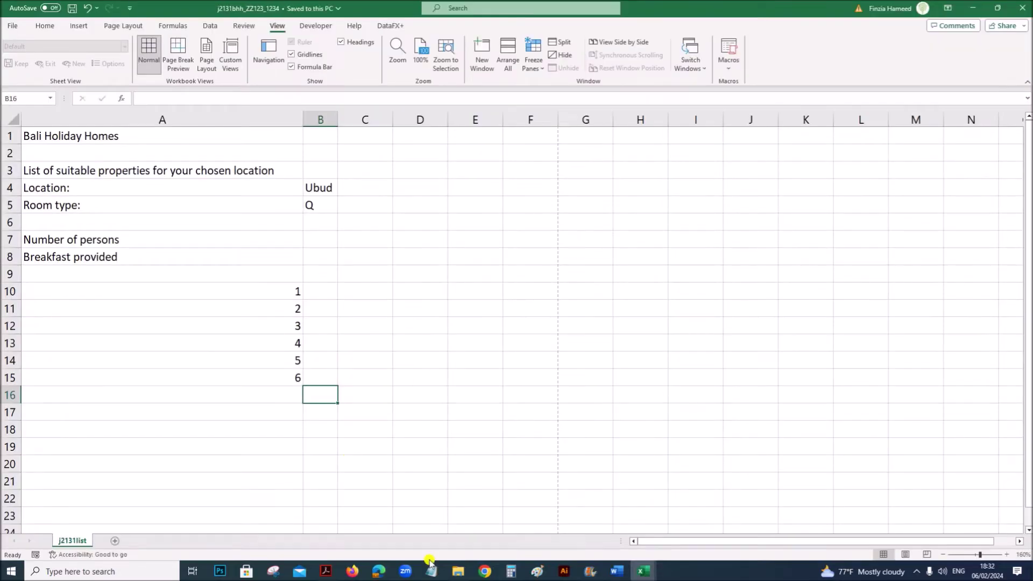
click(326, 571)
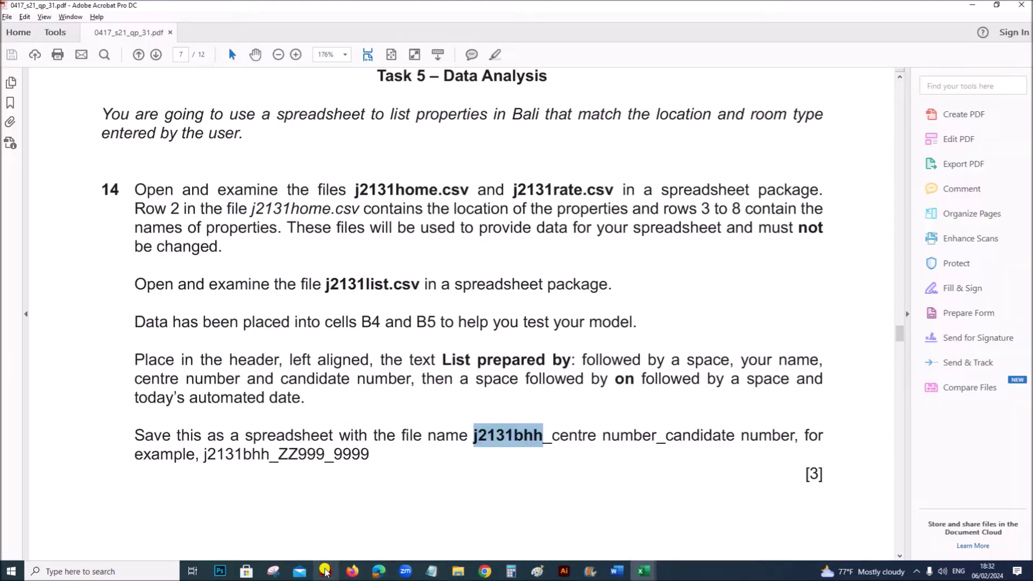
- Scroll the exam paper to question 15's target layout for the Bali Holiday Homes sheet
scroll(382, 434, down, 10)
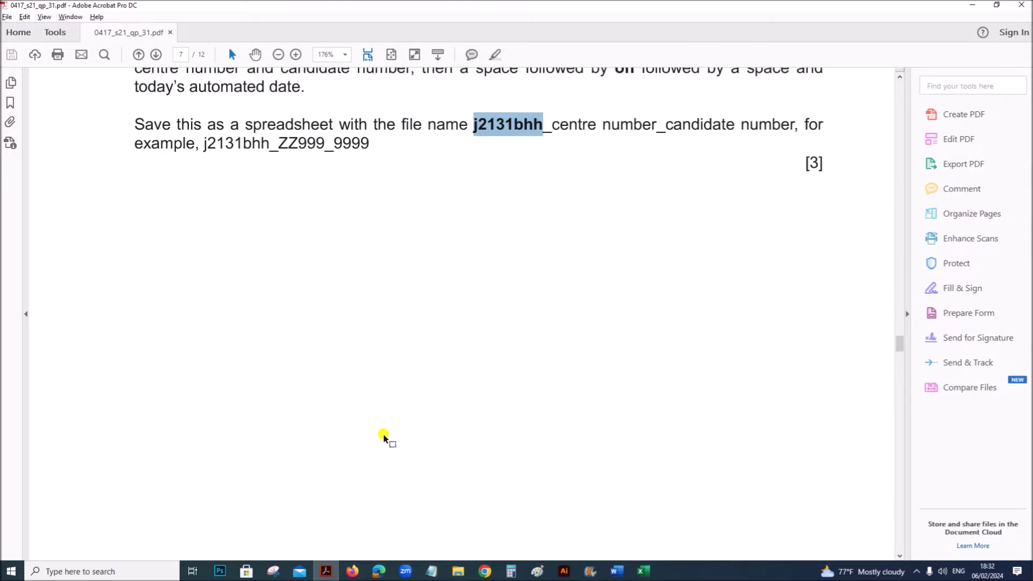
scroll(383, 437, down, 1)
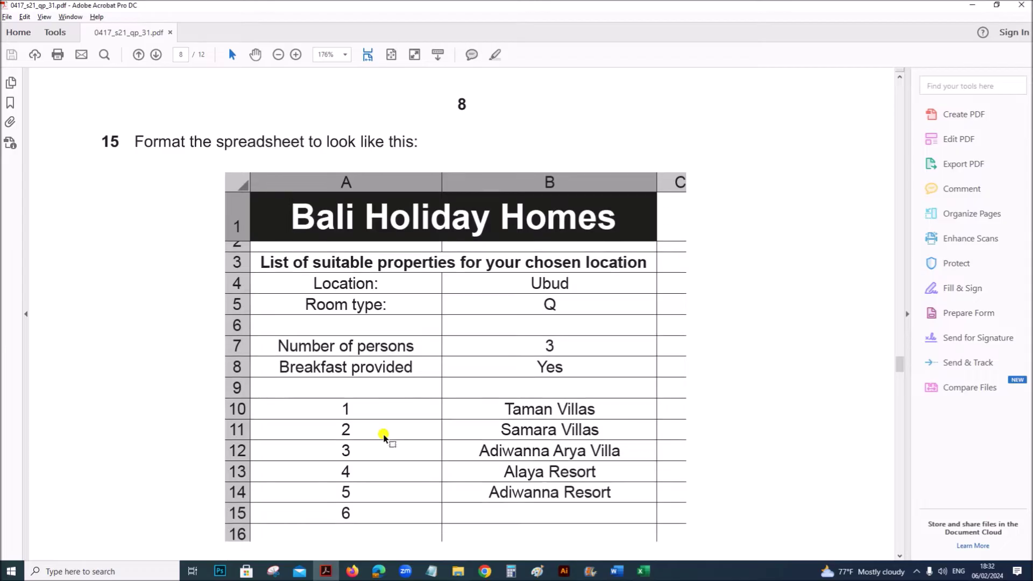
scroll(427, 269, down, 1)
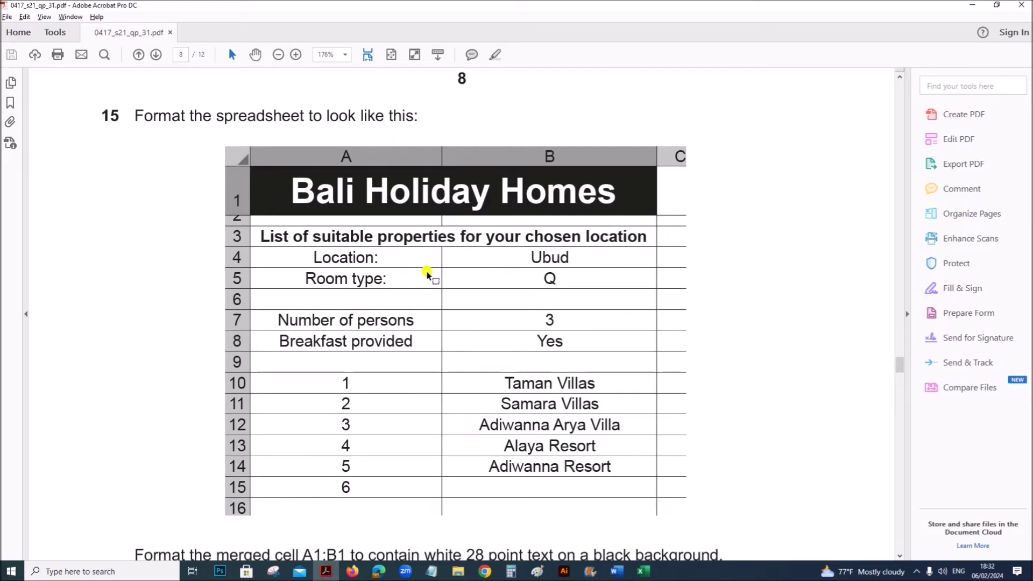
mouse_move(638, 574)
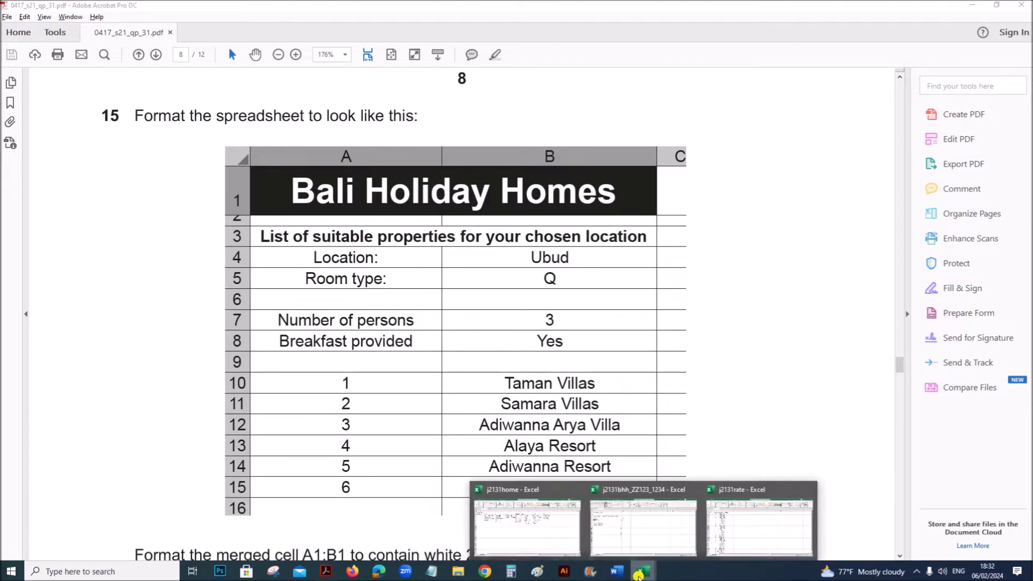
click(653, 533)
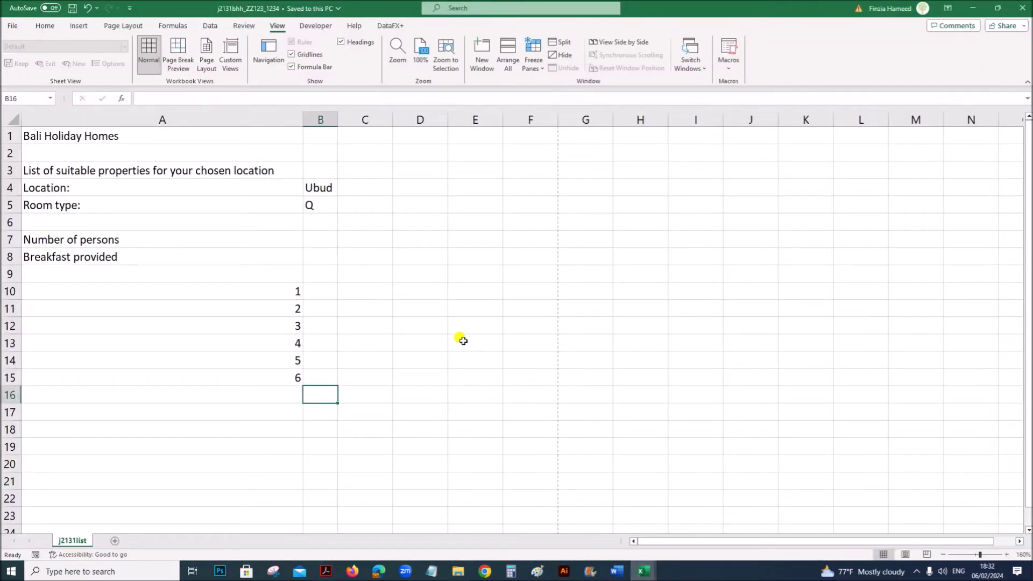
click(327, 571)
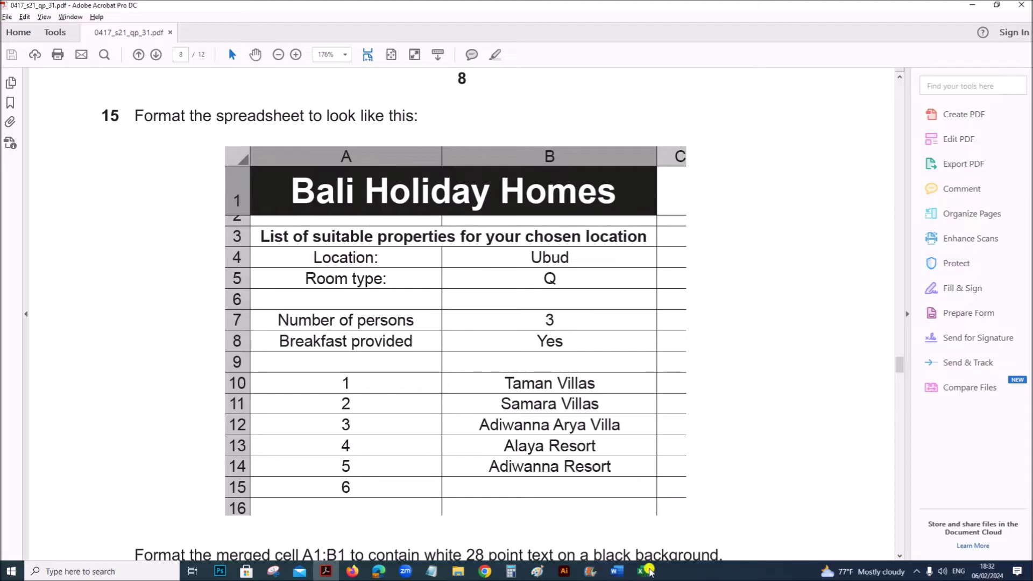
- Back in the j2131bhh workbook, select A1:B1 for the title
mouse_move(644, 571)
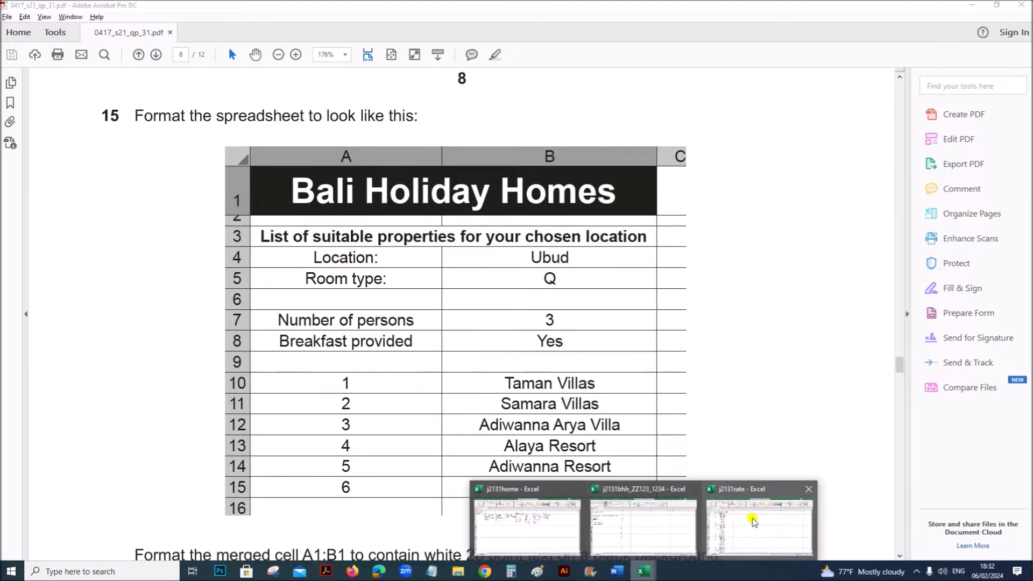
click(630, 525)
drag(170, 134, 329, 136)
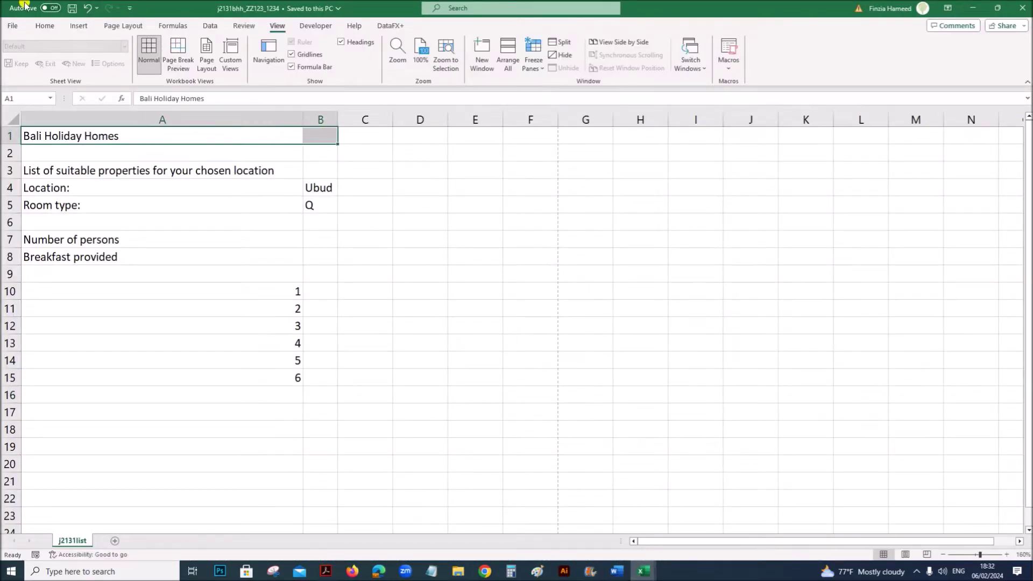
click(45, 25)
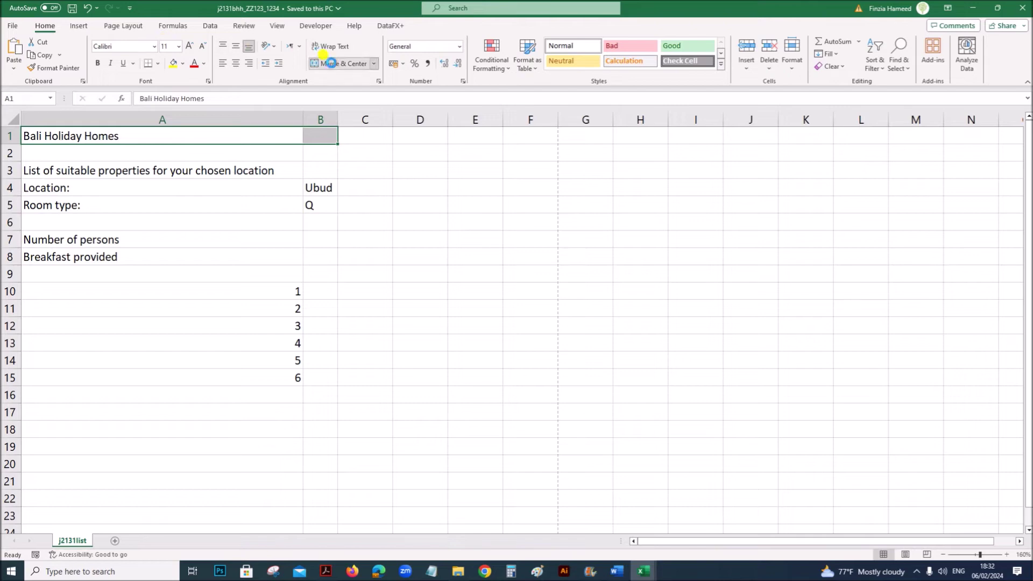
- Merge and centre A1:B1, fill it black and make the title text white
click(334, 63)
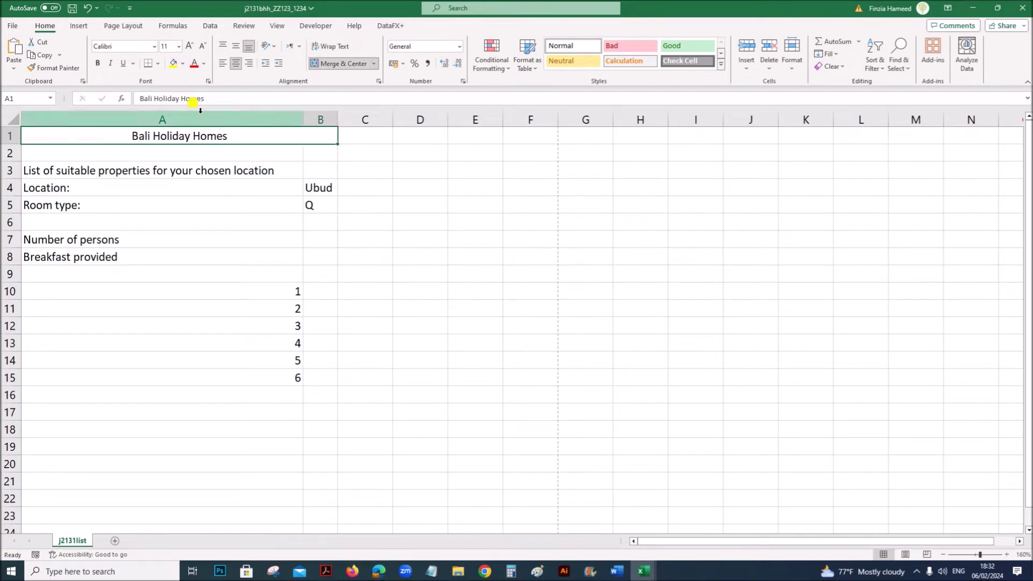
click(183, 63)
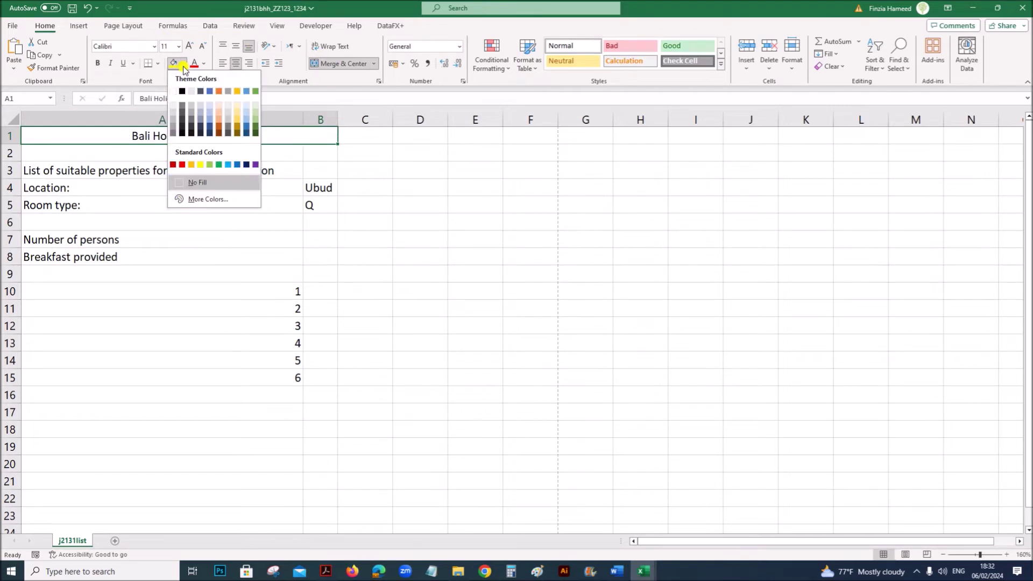
click(185, 92)
click(204, 66)
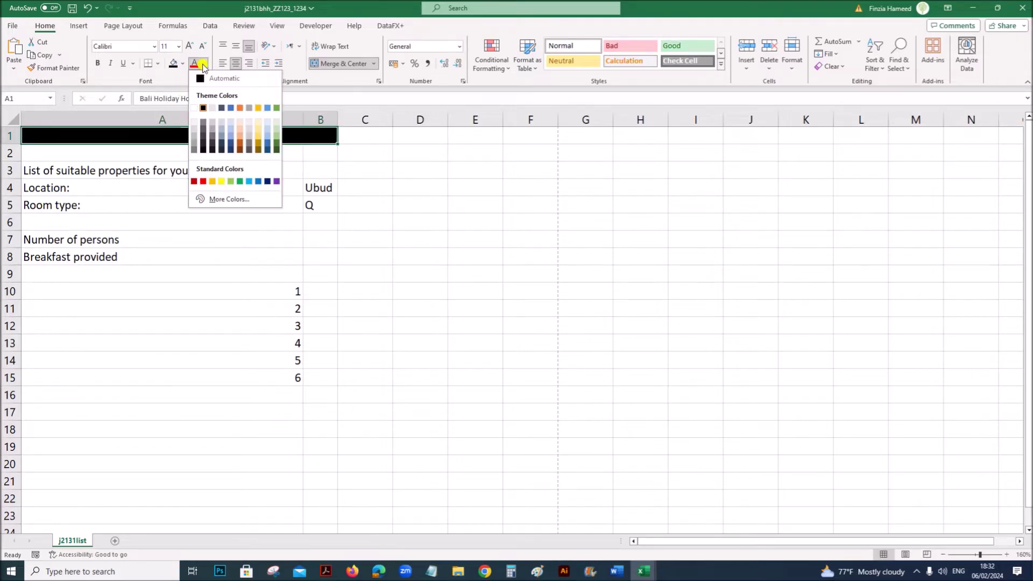
click(197, 104)
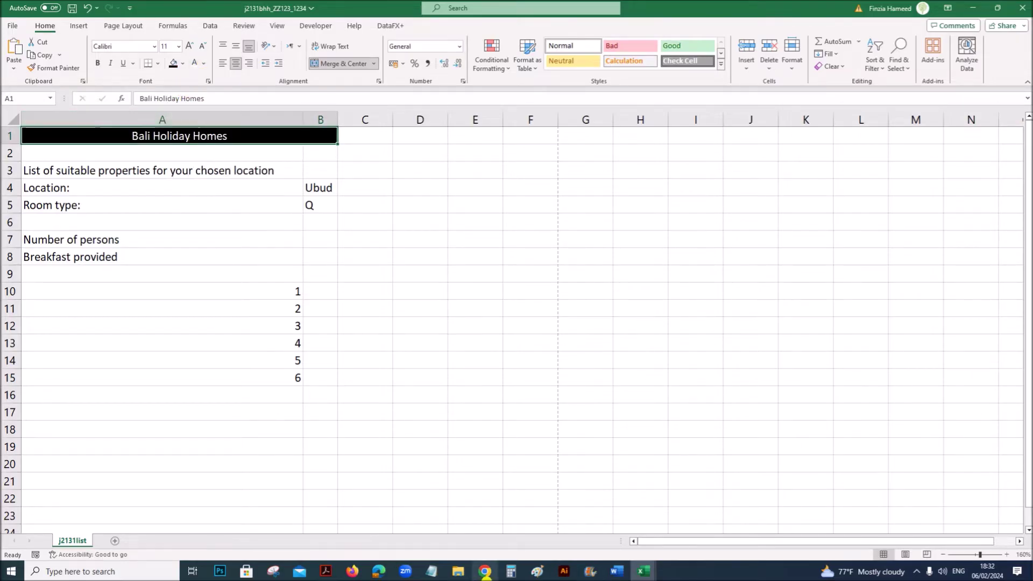
- Check question 15's 28 point text requirement, then return to the j2131bhh workbook
click(327, 571)
scroll(431, 479, down, 2)
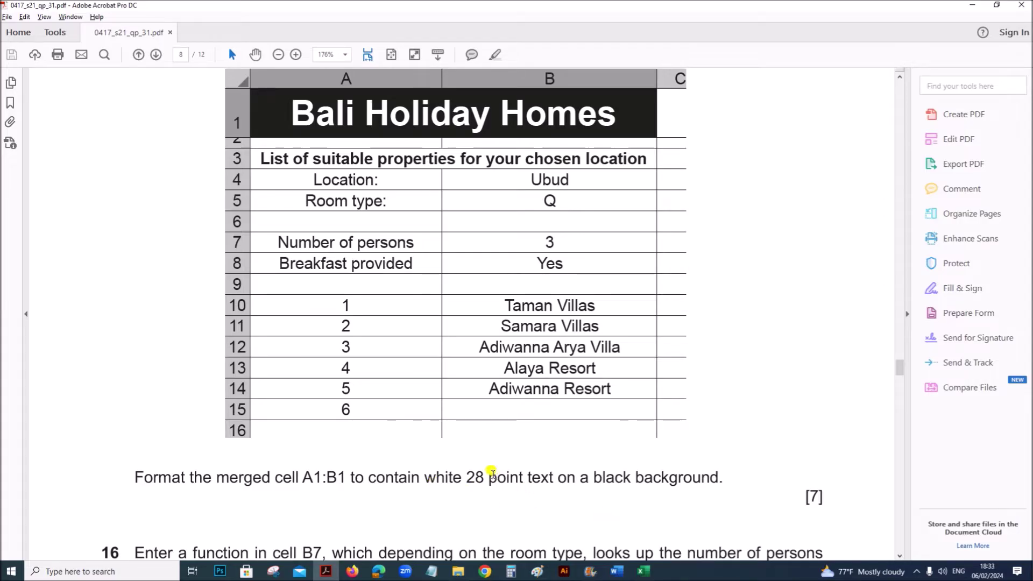
drag(466, 476, 538, 472)
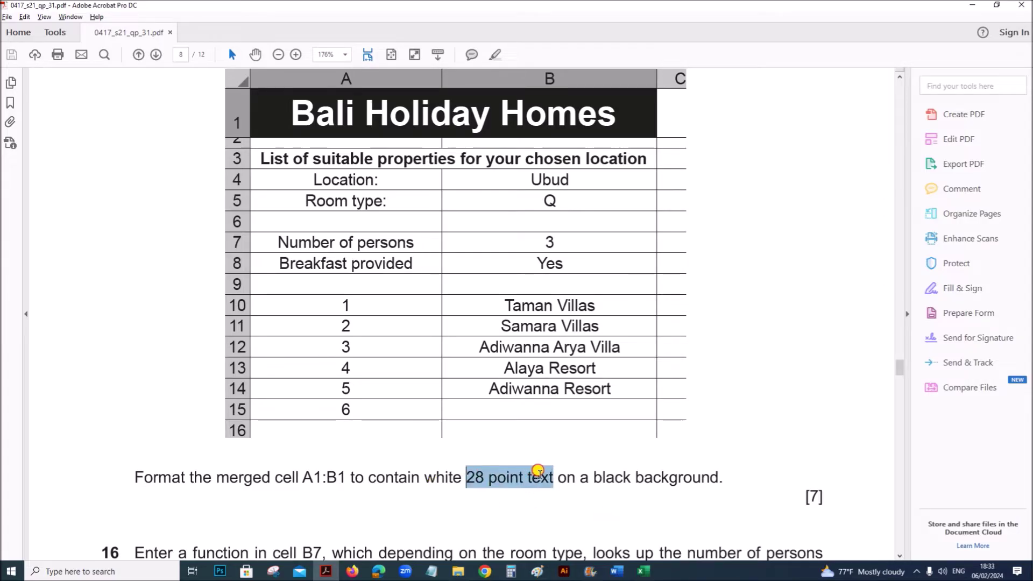
mouse_move(644, 571)
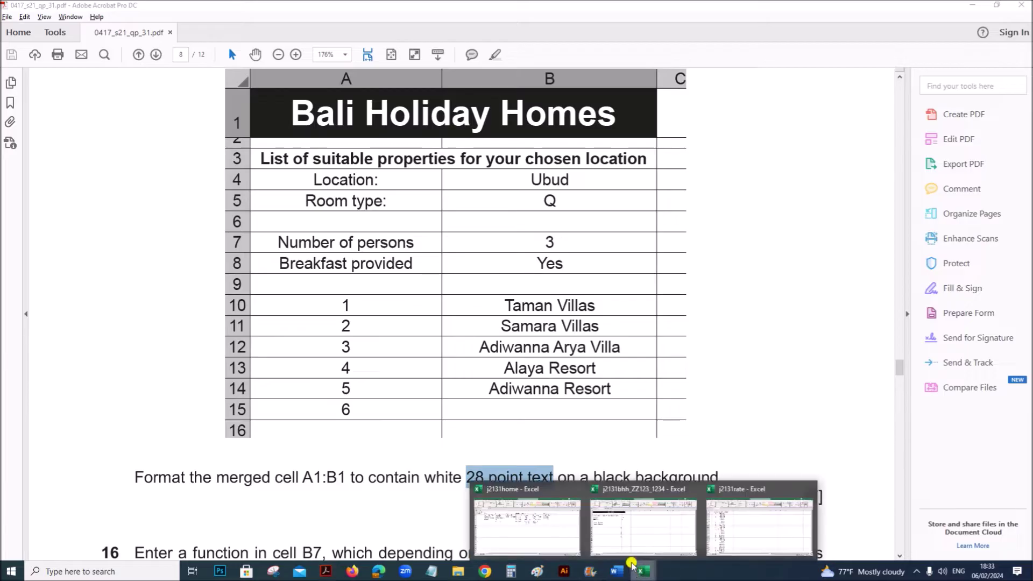
click(681, 539)
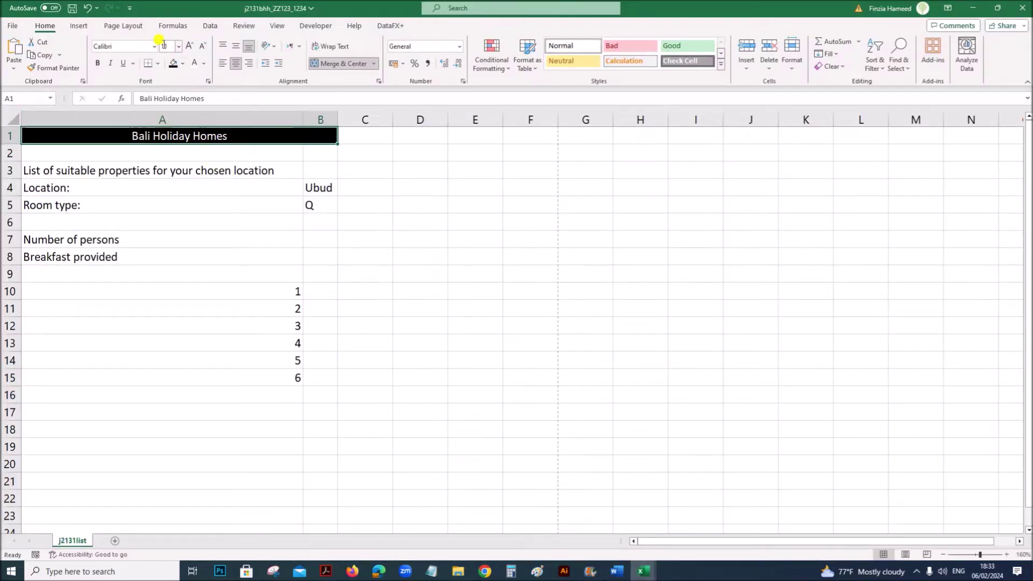
- Make the Bali Holiday Homes title 28 point bold, checking it against the instructions
click(179, 46)
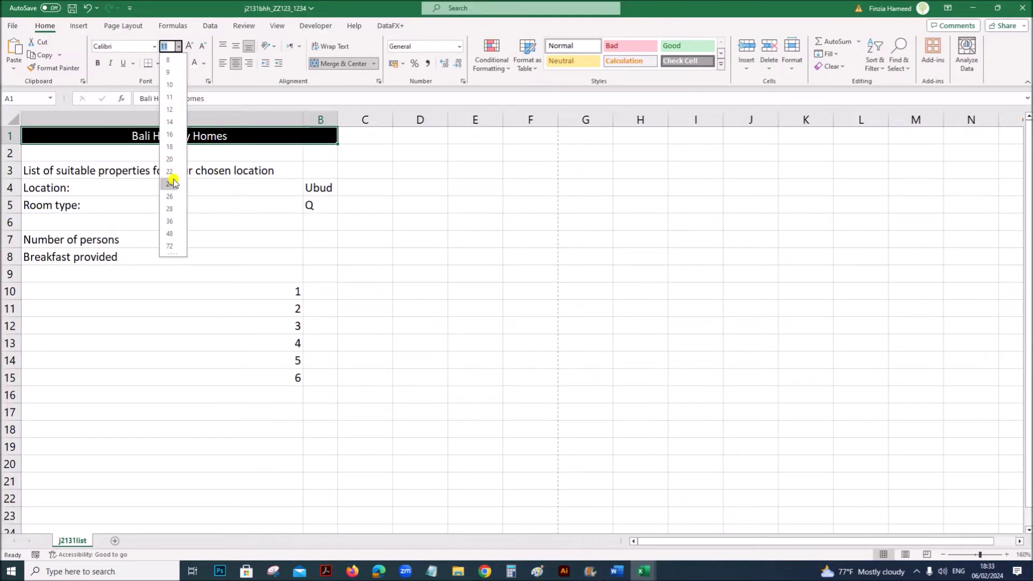
click(173, 207)
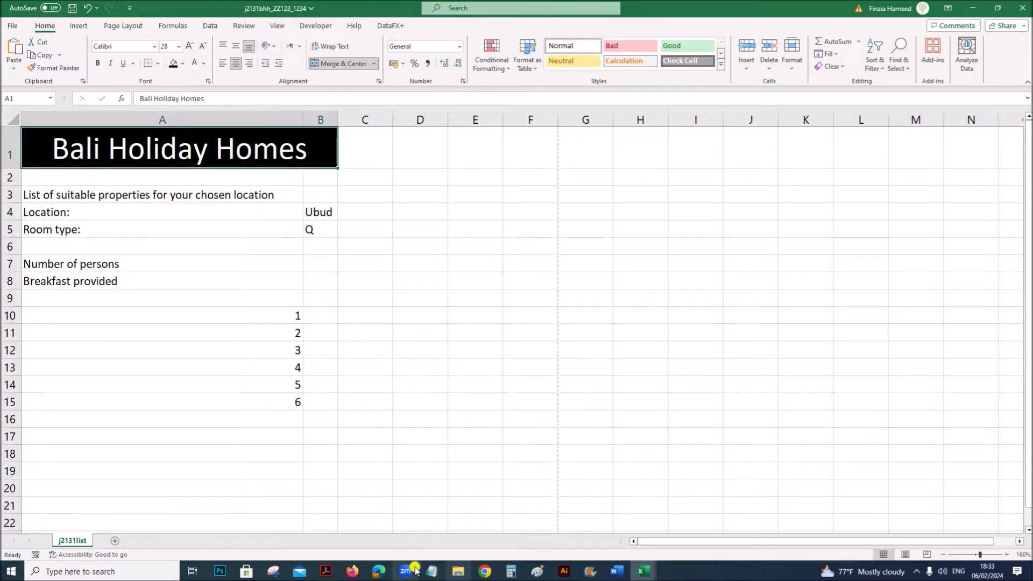
click(326, 571)
scroll(381, 459, up, 2)
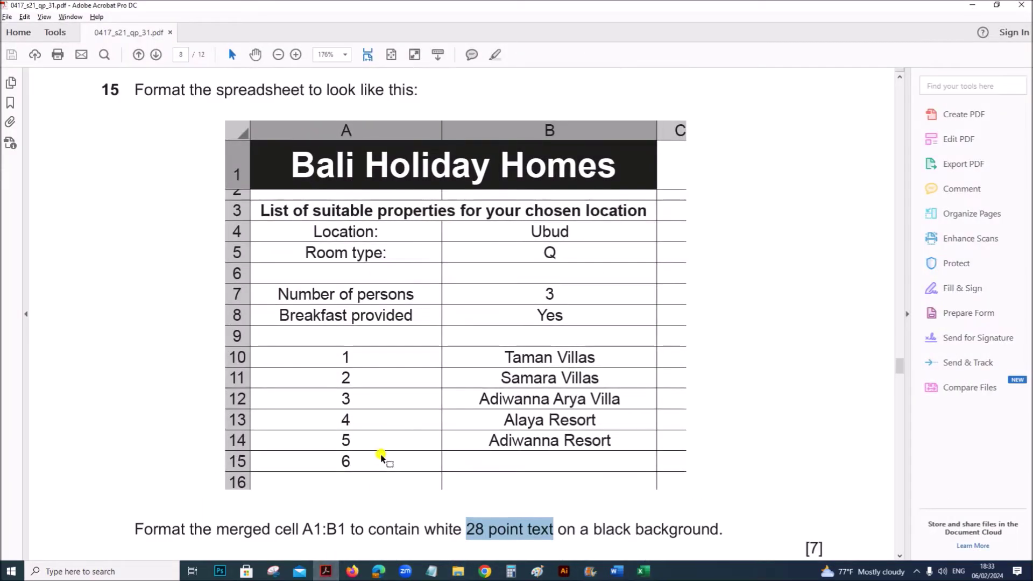
drag(303, 166, 617, 167)
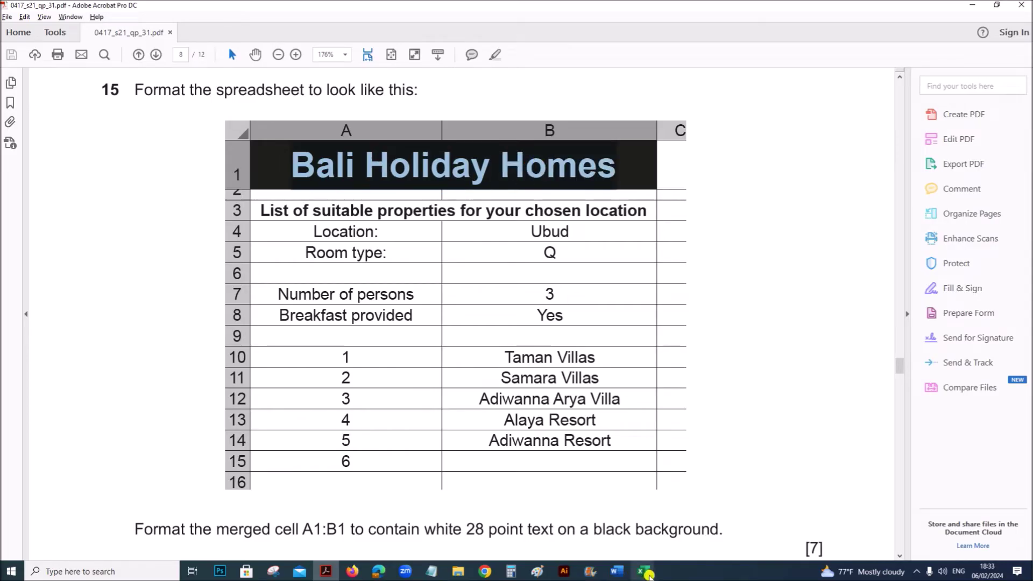
mouse_move(641, 572)
click(643, 516)
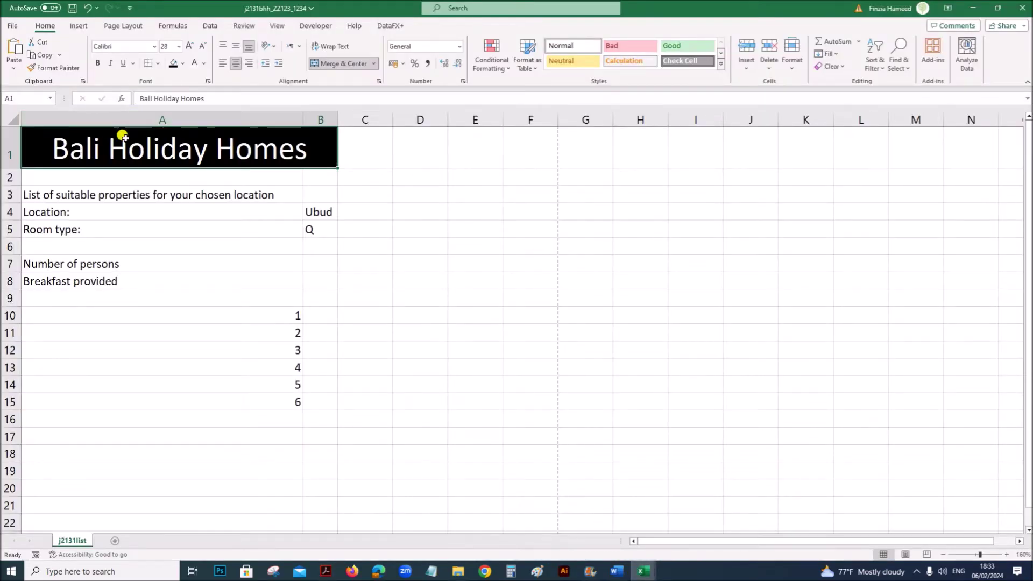
click(97, 62)
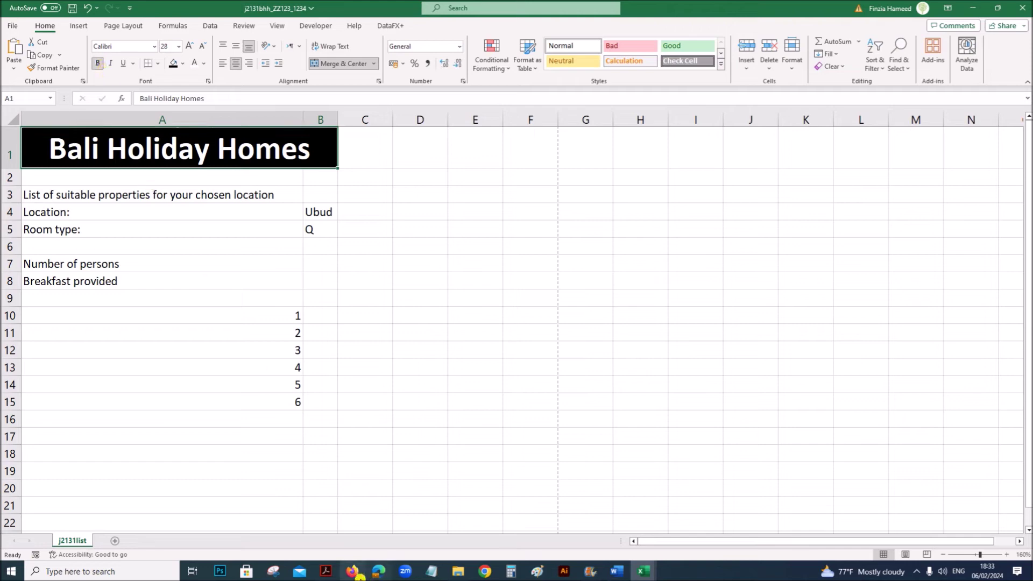
- Shorten row 2 and merge, centre and bold the subtitle across A3:B3
click(327, 572)
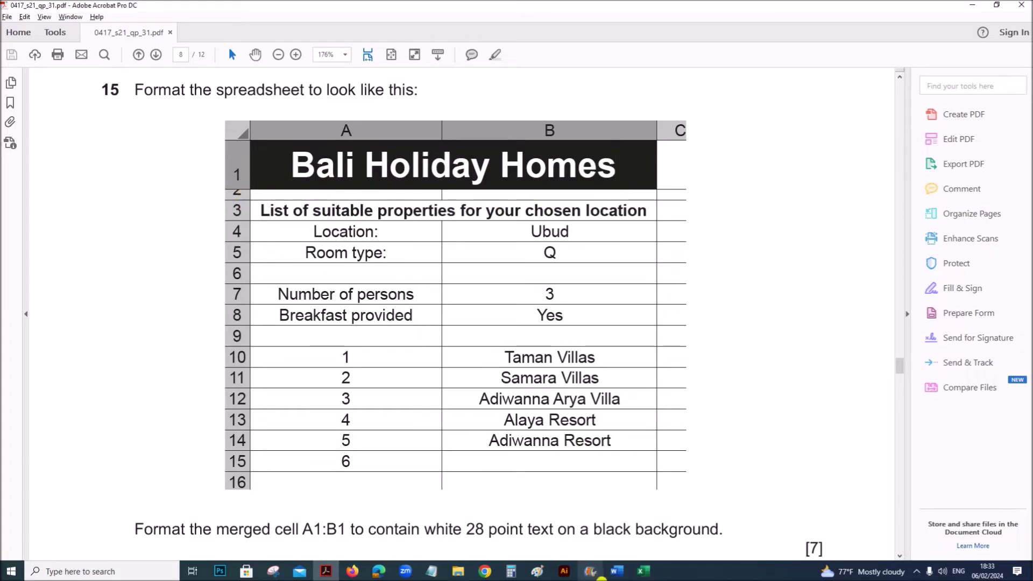
click(642, 573)
click(640, 530)
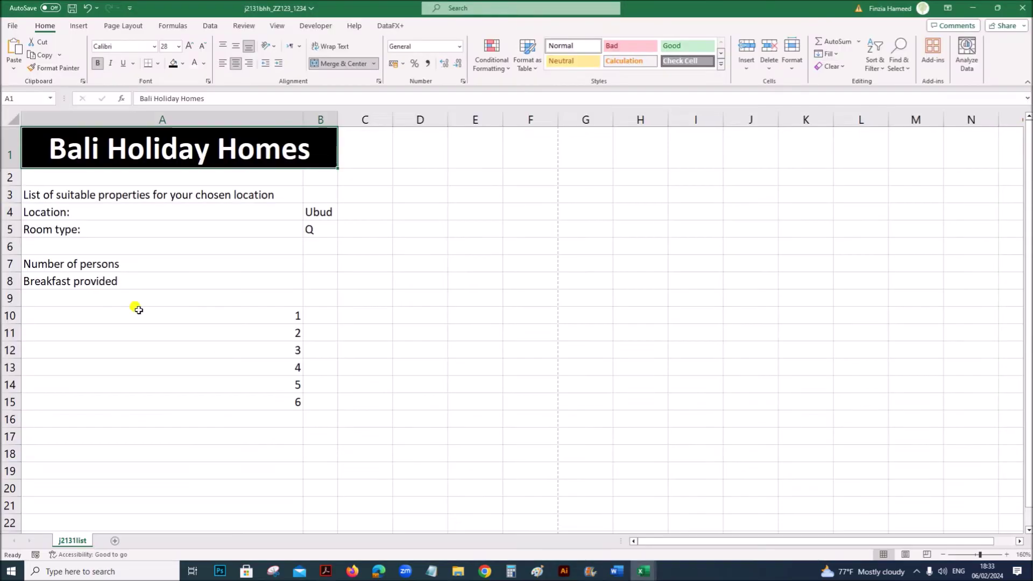
drag(9, 186, 9, 178)
drag(80, 186, 312, 185)
click(339, 63)
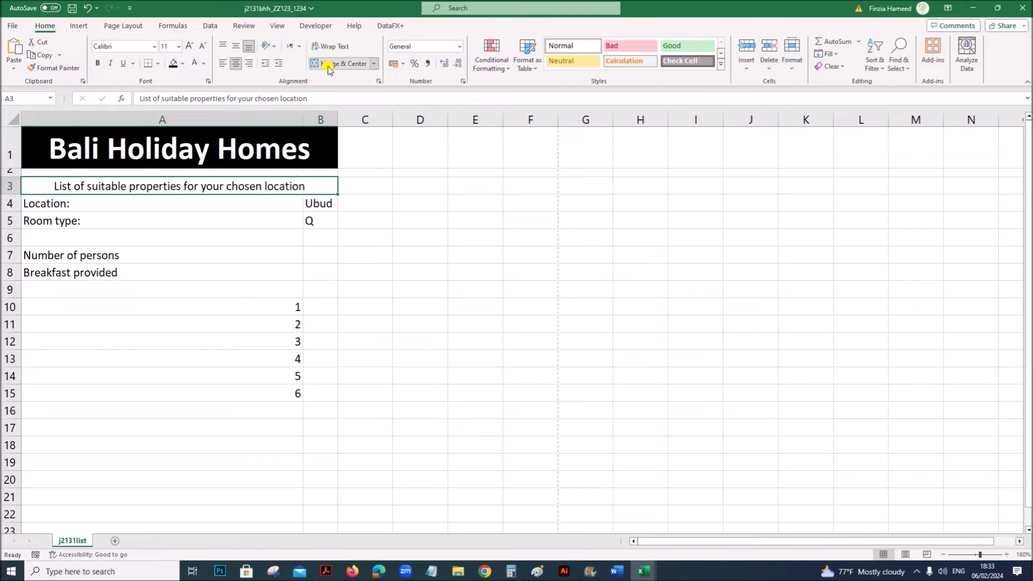
click(103, 64)
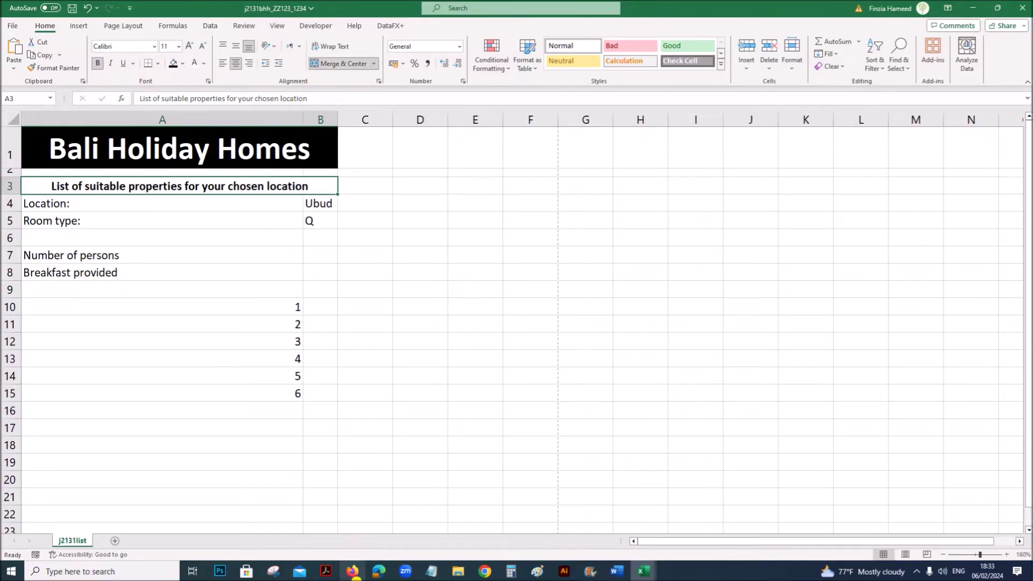
- After comparing with the exam paper, centre the labels and numbers in A4:B15
click(322, 573)
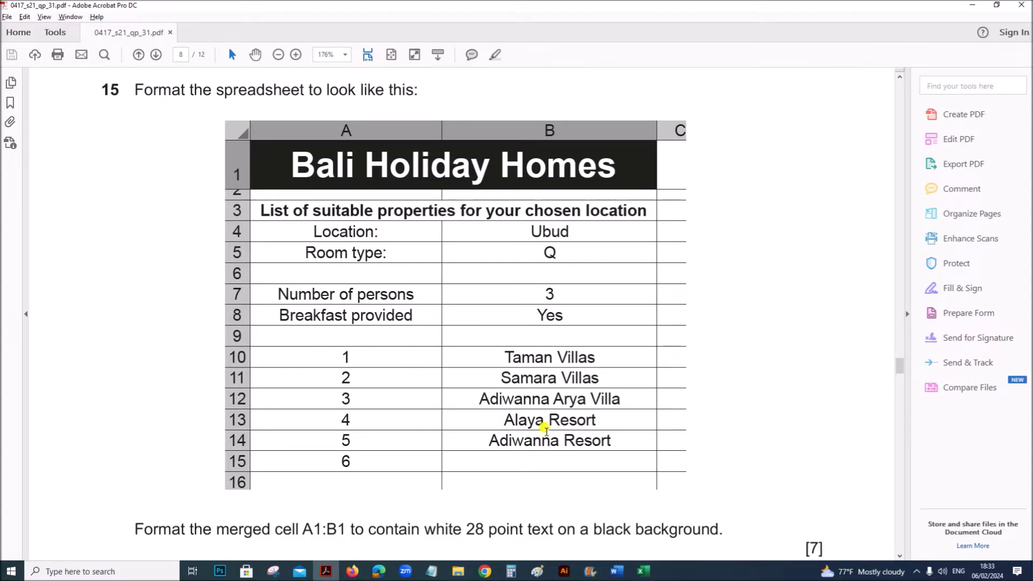
click(644, 571)
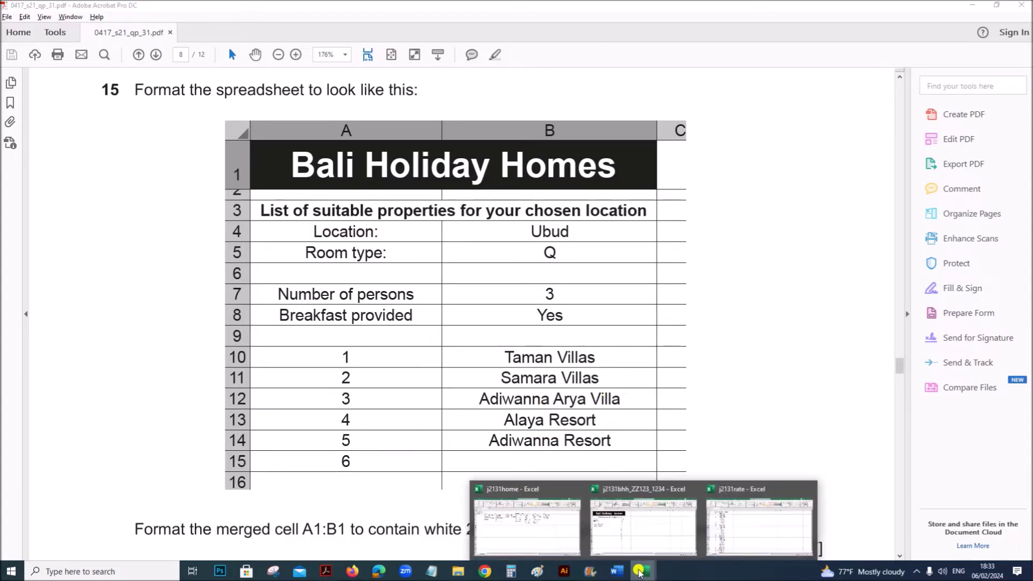
click(632, 544)
drag(170, 210, 325, 392)
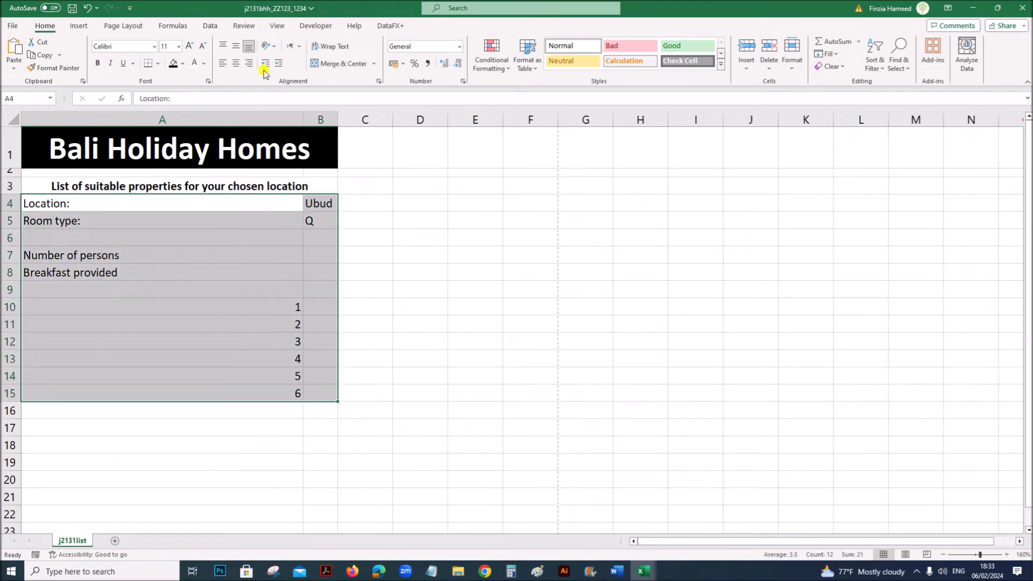
click(235, 63)
click(422, 389)
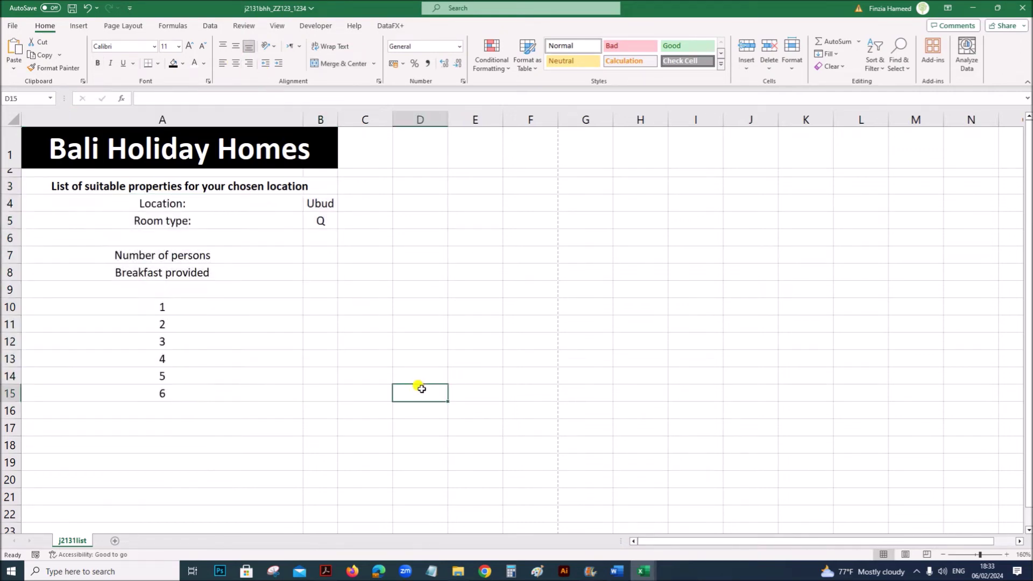
click(326, 571)
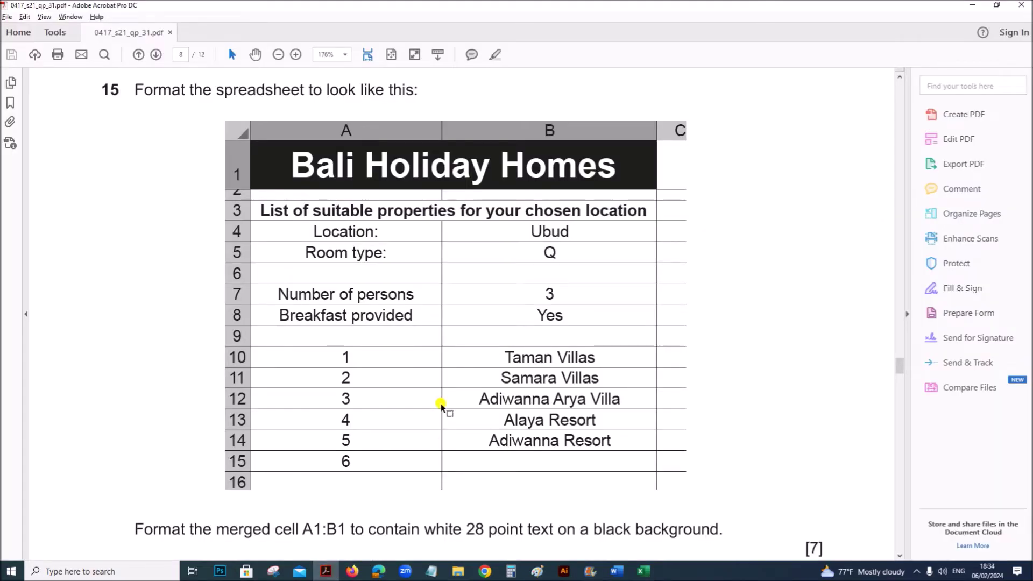
- Scroll the exam paper to question 16 and highlight its opening text
scroll(440, 405, down, 3)
scroll(440, 402, down, 1)
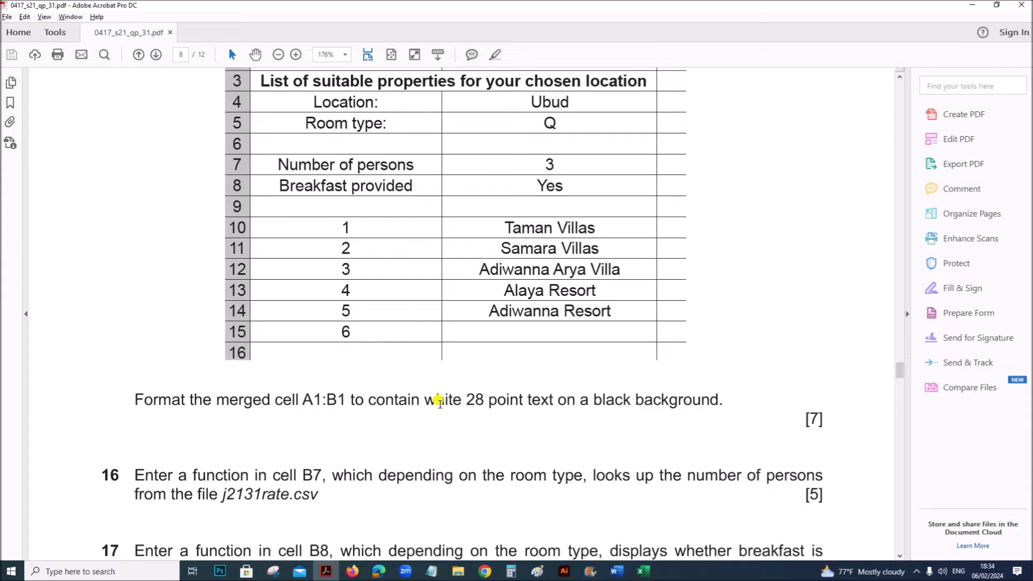
scroll(441, 403, up, 2)
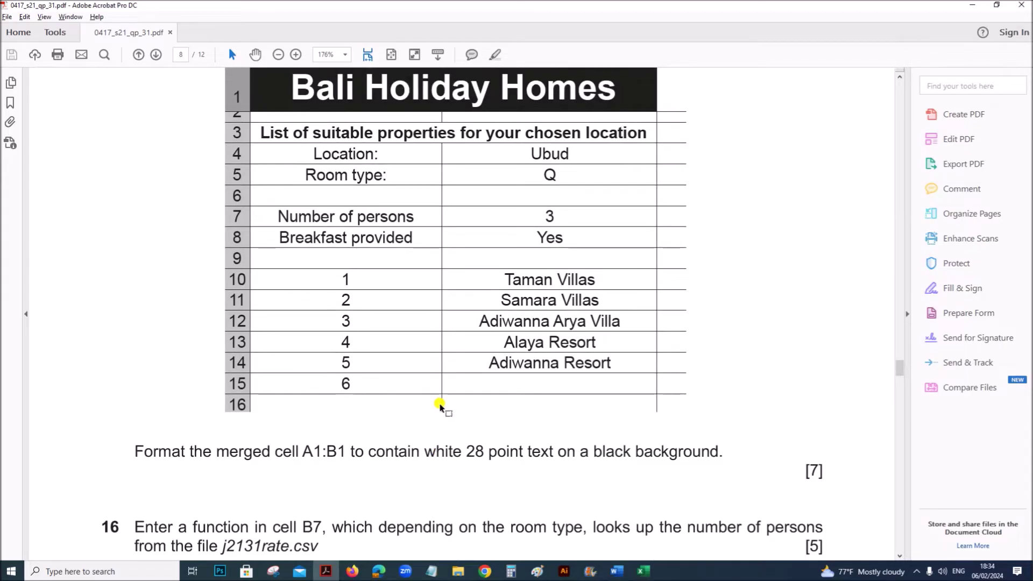
scroll(441, 404, down, 3)
scroll(440, 405, down, 2)
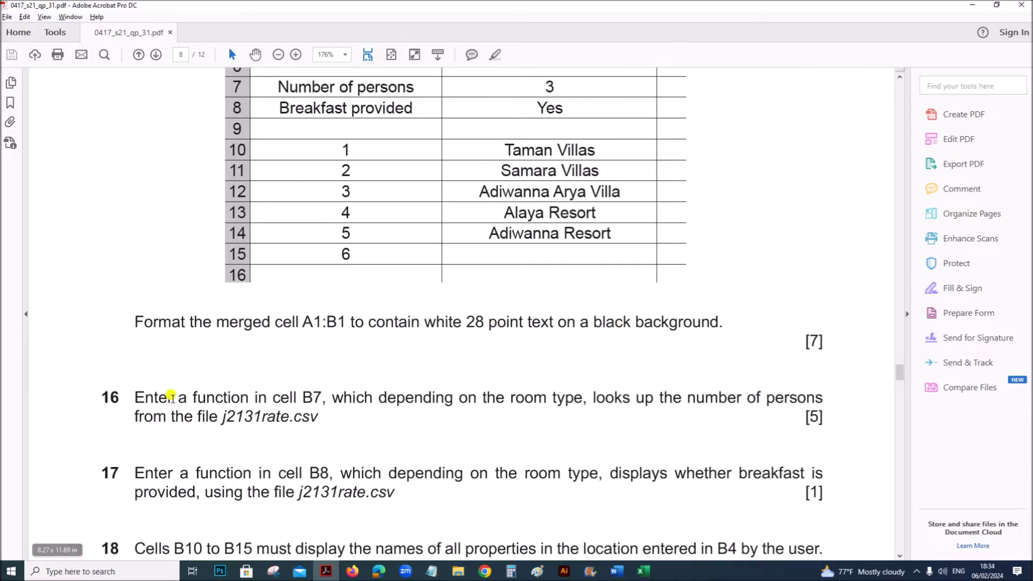
drag(172, 397, 315, 417)
click(280, 426)
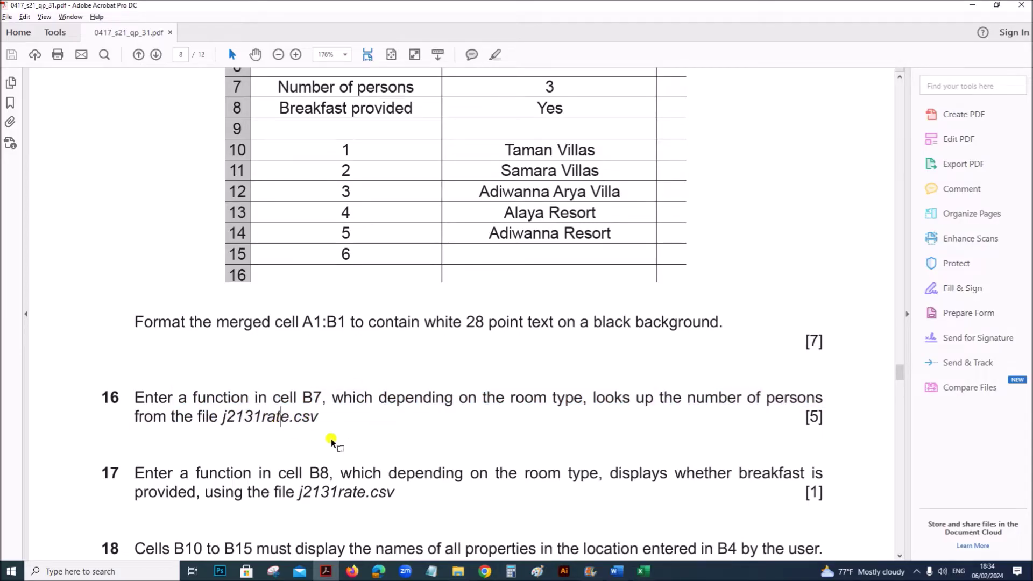
- Highlight the cell B7 and room type references, then return to the j2131bhh workbook
drag(274, 397, 331, 408)
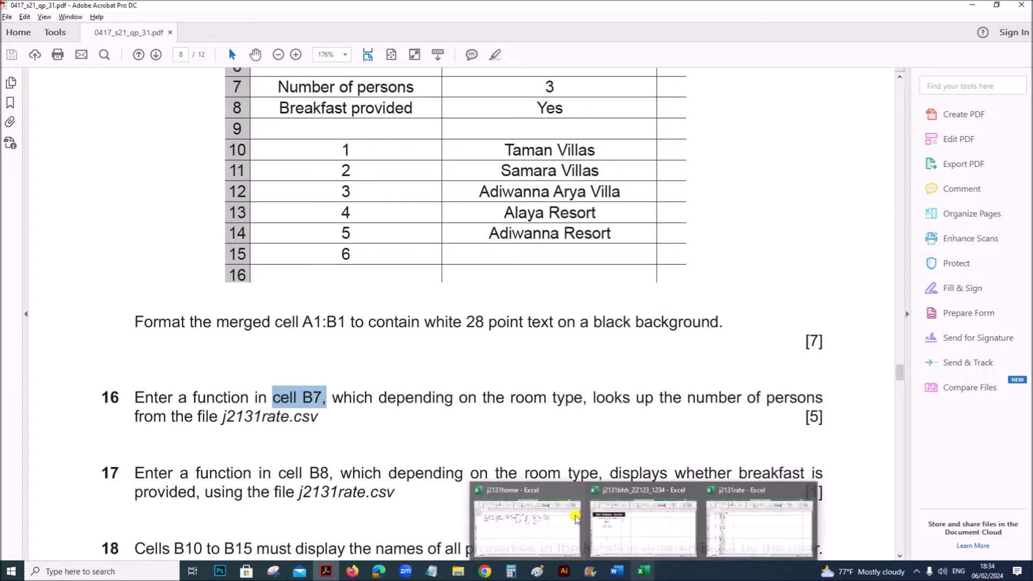
drag(484, 398, 586, 398)
mouse_move(646, 566)
click(653, 532)
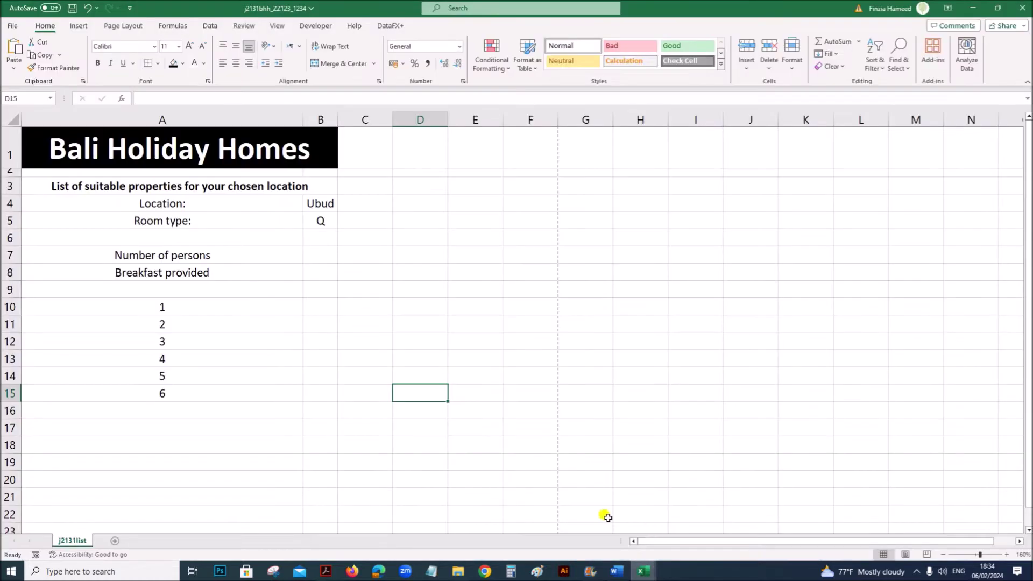
click(318, 252)
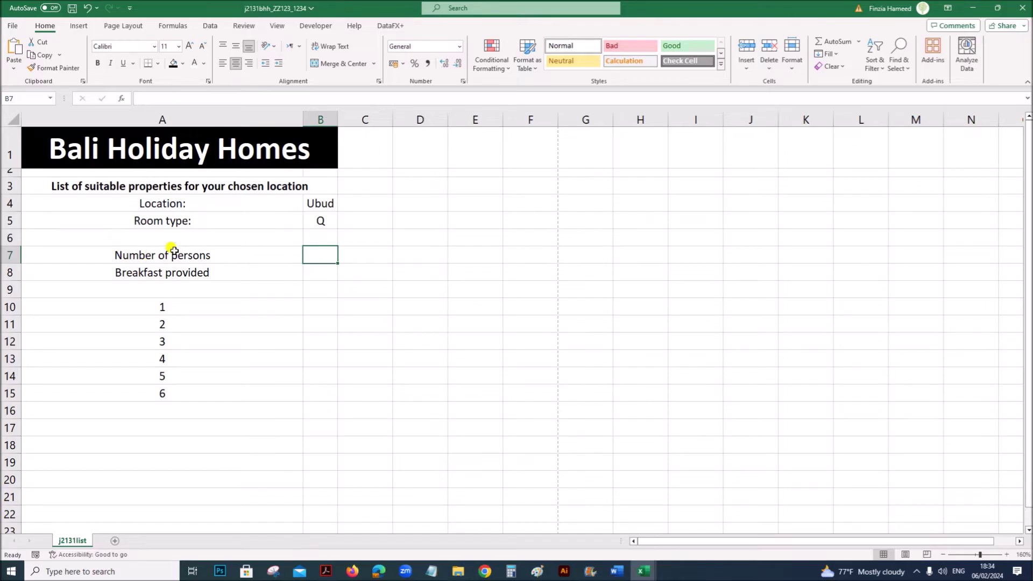
click(320, 221)
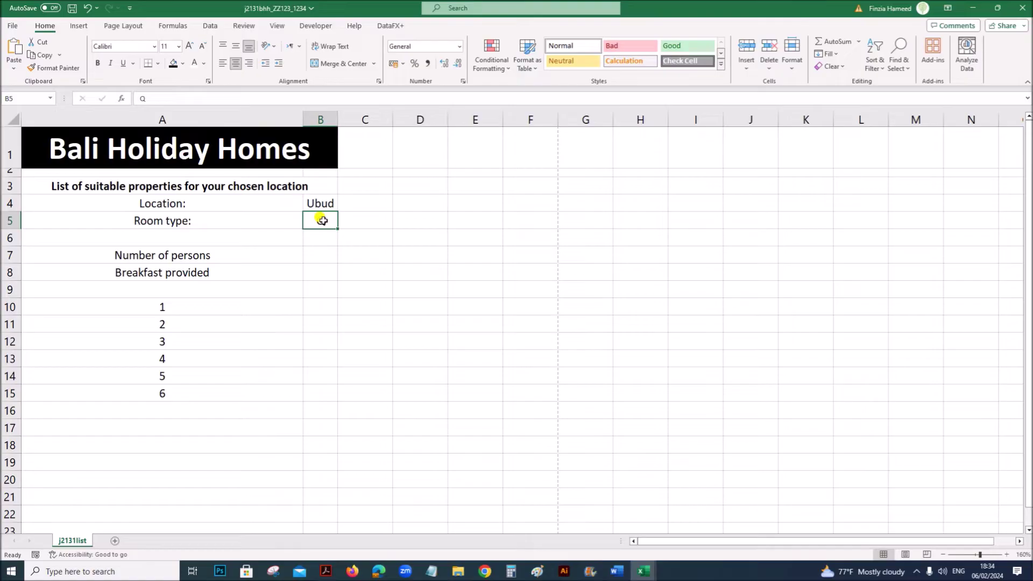
click(323, 254)
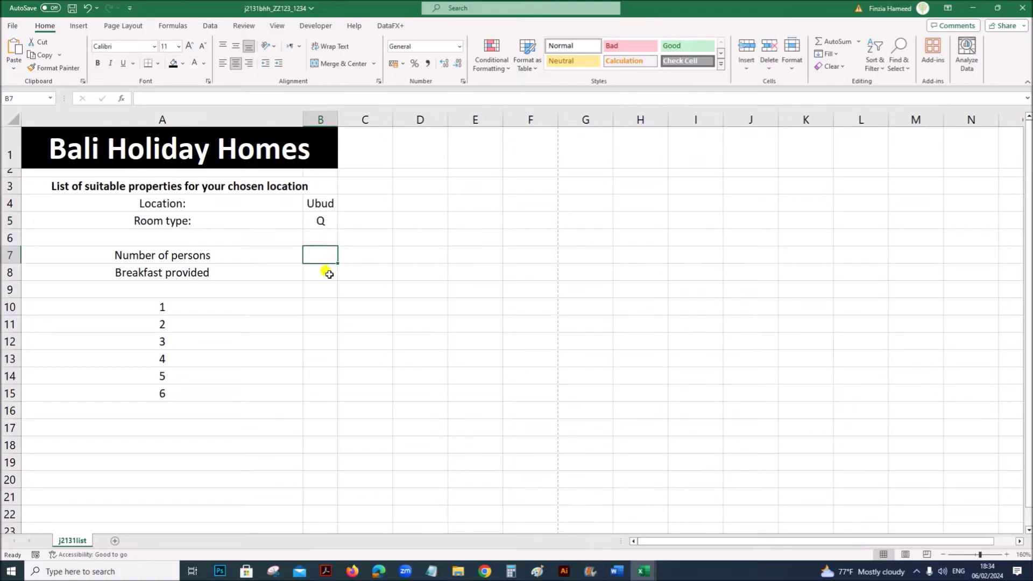
click(643, 572)
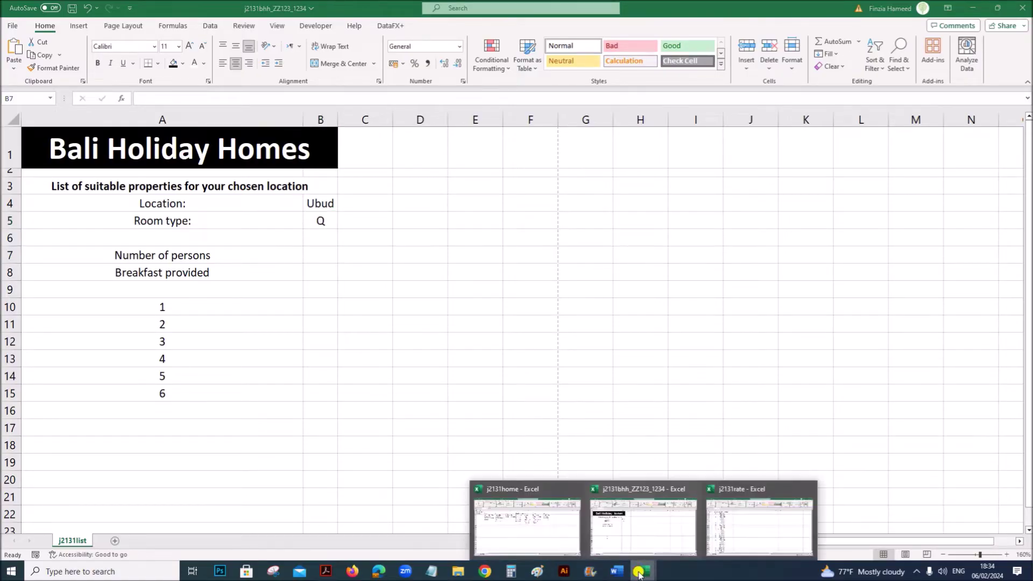
click(751, 525)
drag(35, 151, 21, 345)
drag(64, 149, 63, 209)
drag(124, 149, 128, 225)
drag(196, 146, 177, 226)
click(389, 353)
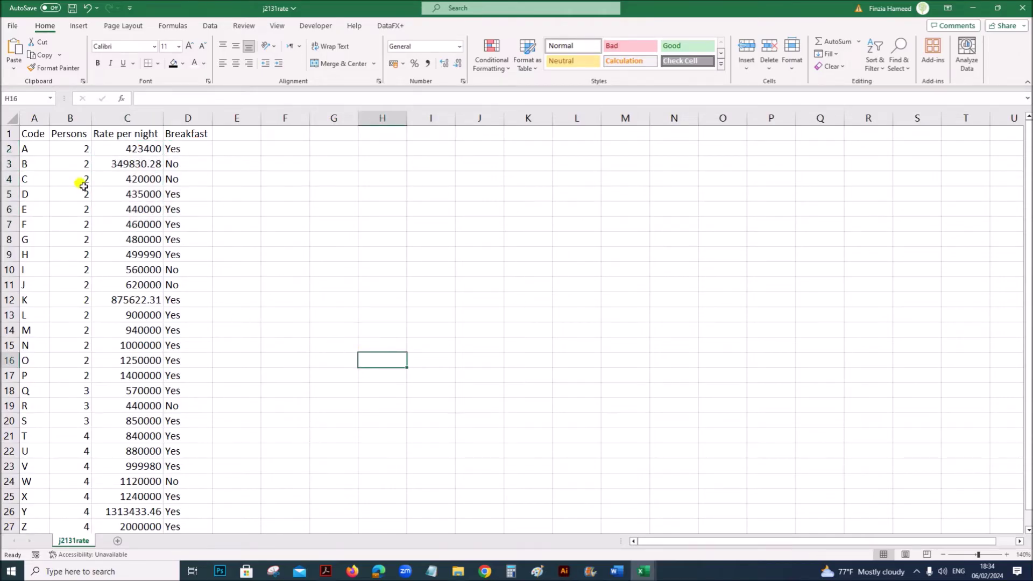
drag(70, 154, 70, 257)
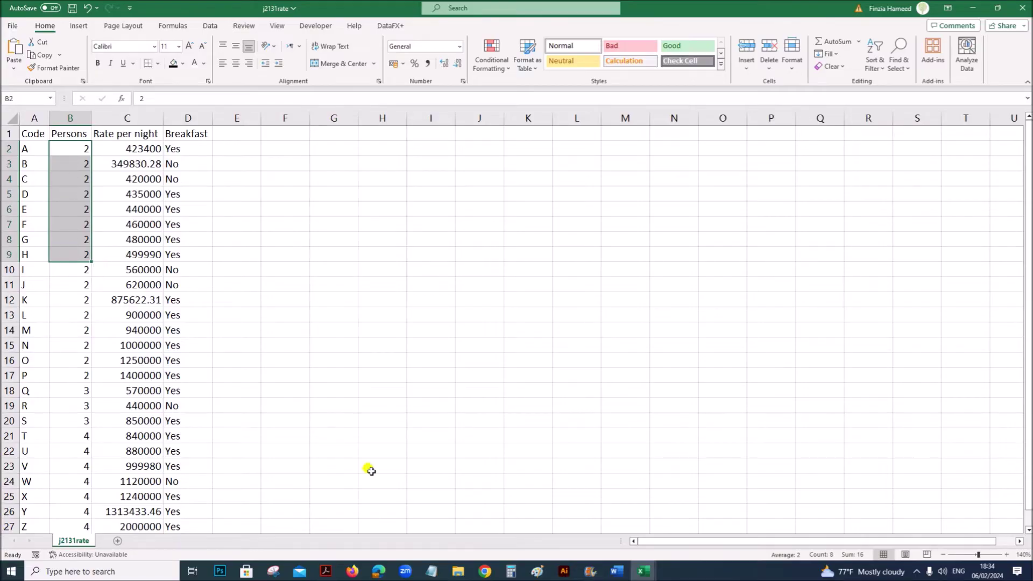
mouse_move(635, 574)
click(623, 527)
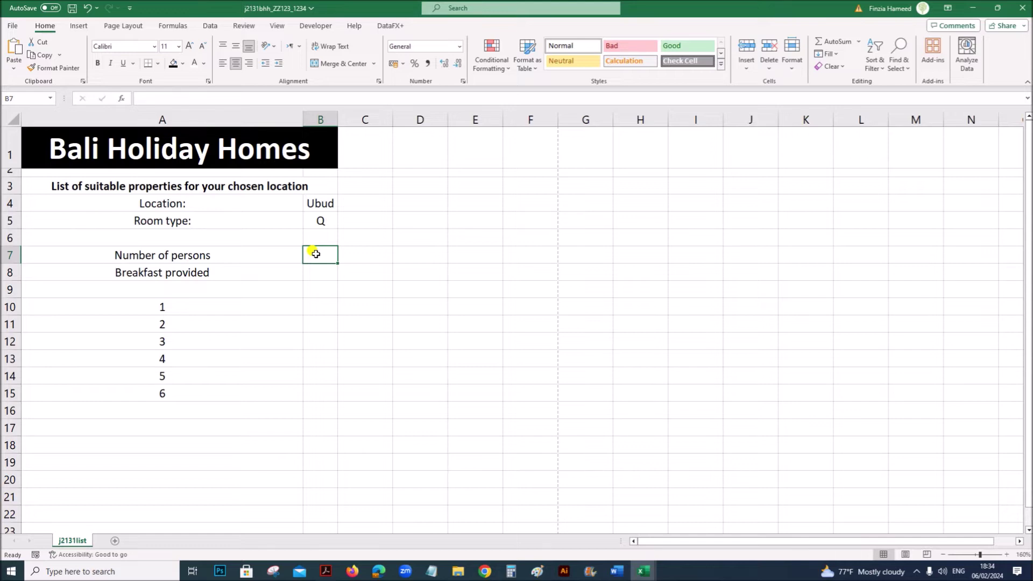
text(=vlook)
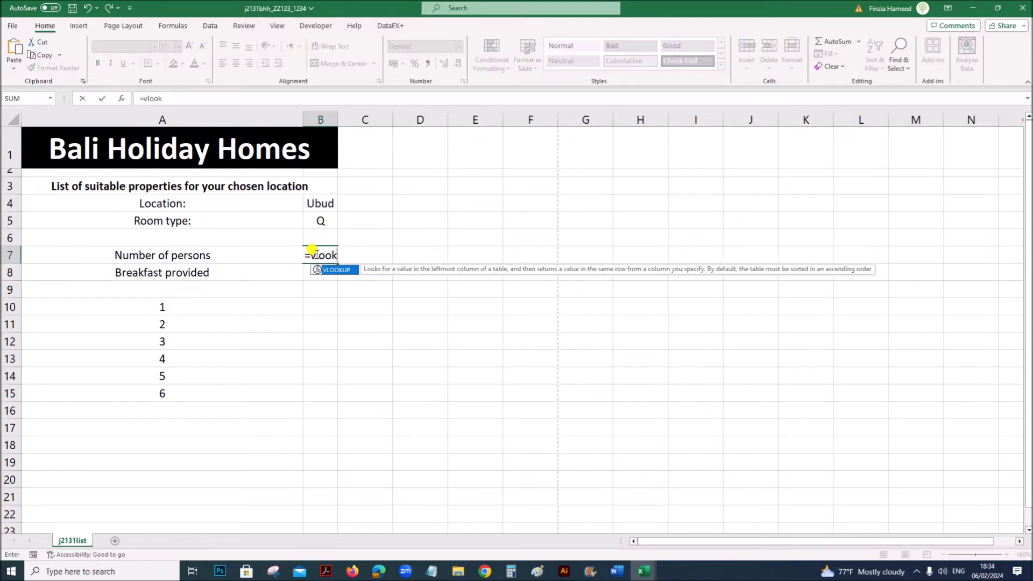
text(up()
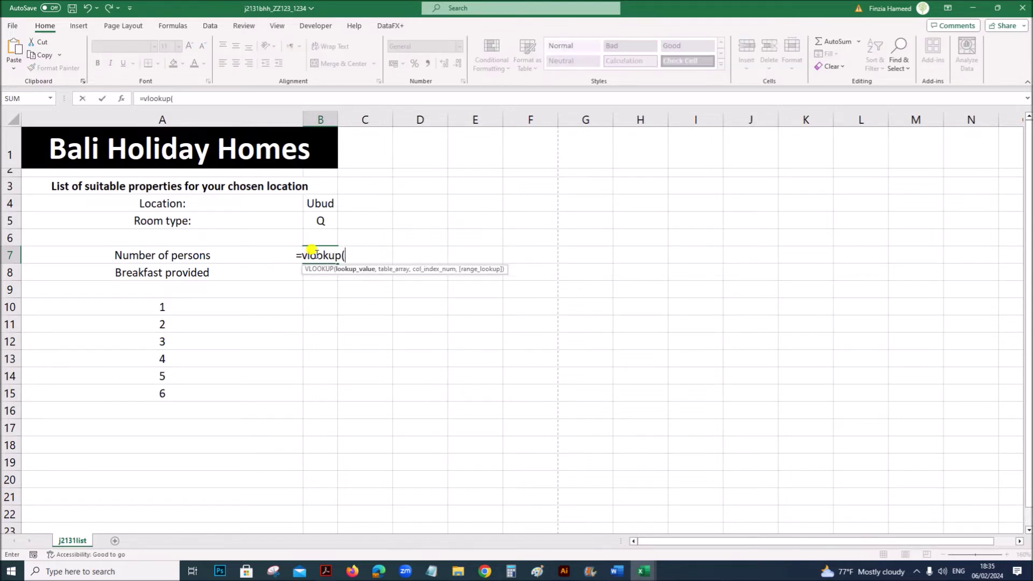
- Start B7's VLOOKUP with B5 as lookup value and the j2131rate table A2:D27 as range
click(122, 98)
drag(349, 177, 723, 162)
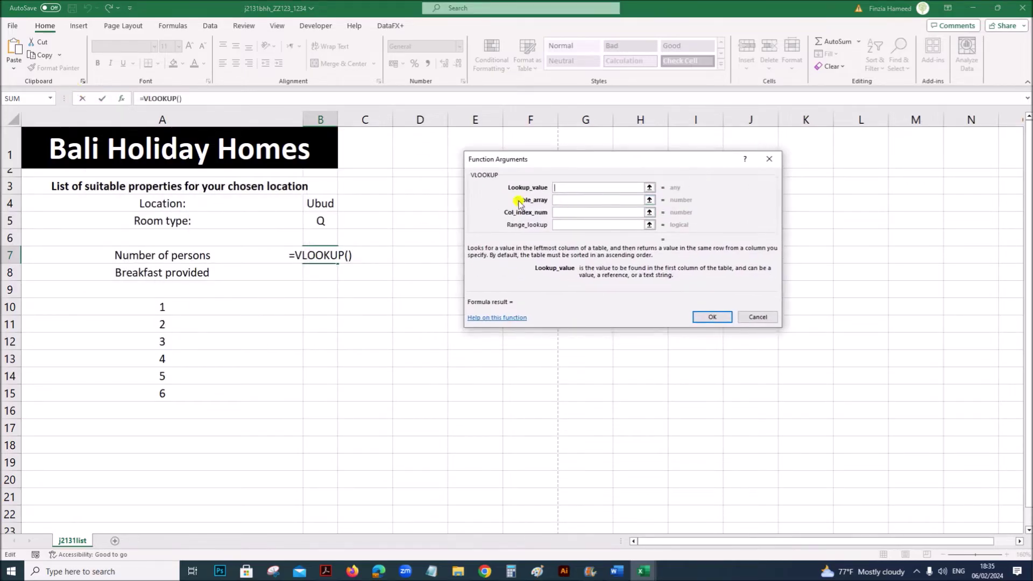
click(321, 222)
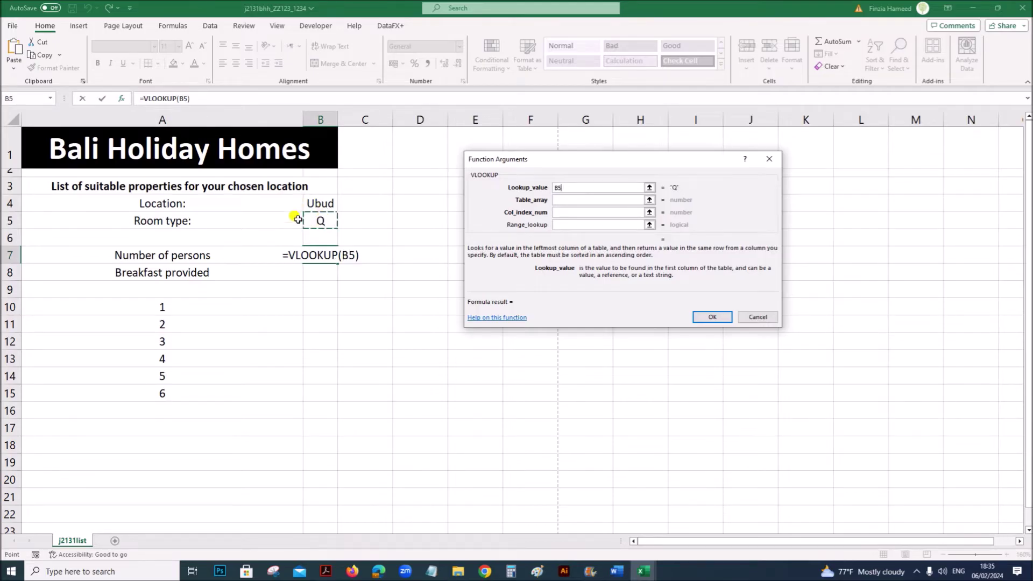
click(559, 201)
mouse_move(644, 572)
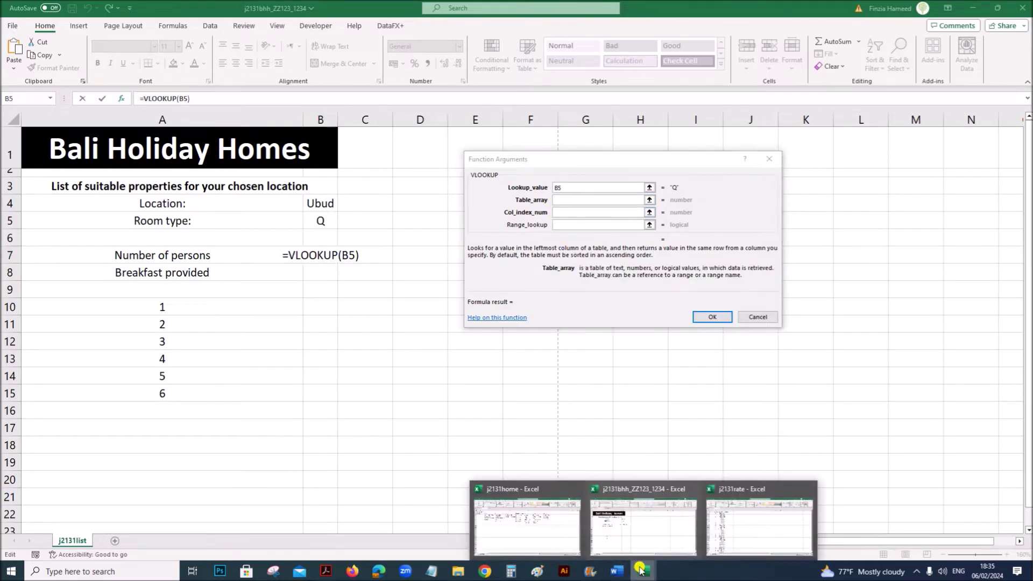
click(719, 547)
drag(31, 151, 189, 180)
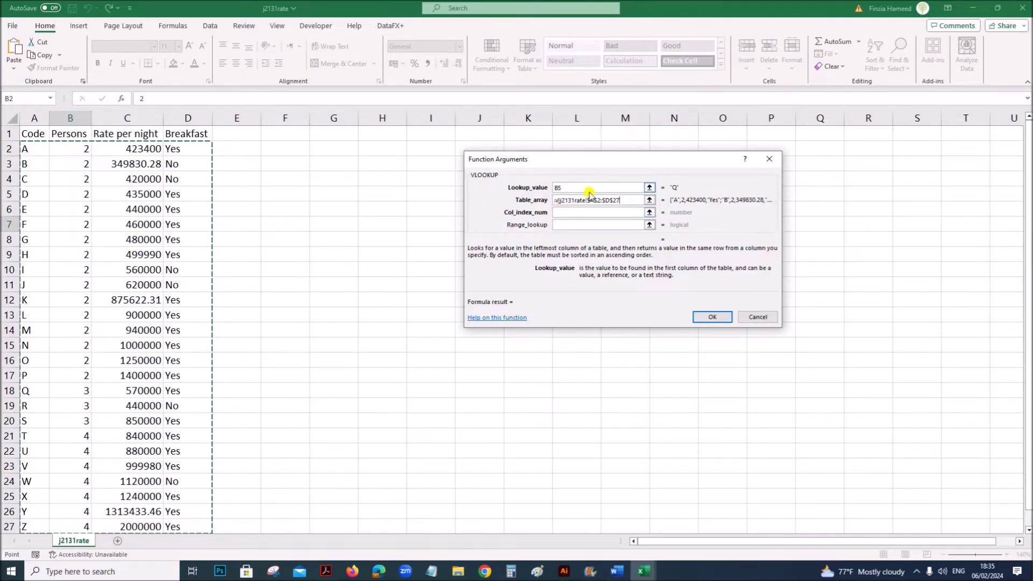
- Finish it with column 2 and match type 0, showing 3 persons, then view the question PDF
click(572, 213)
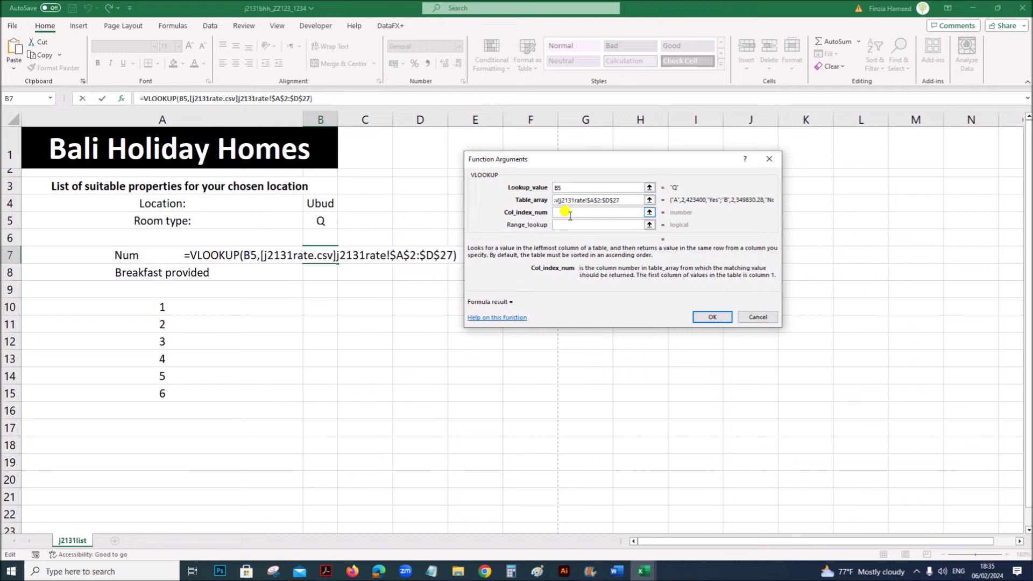
text(2)
click(568, 224)
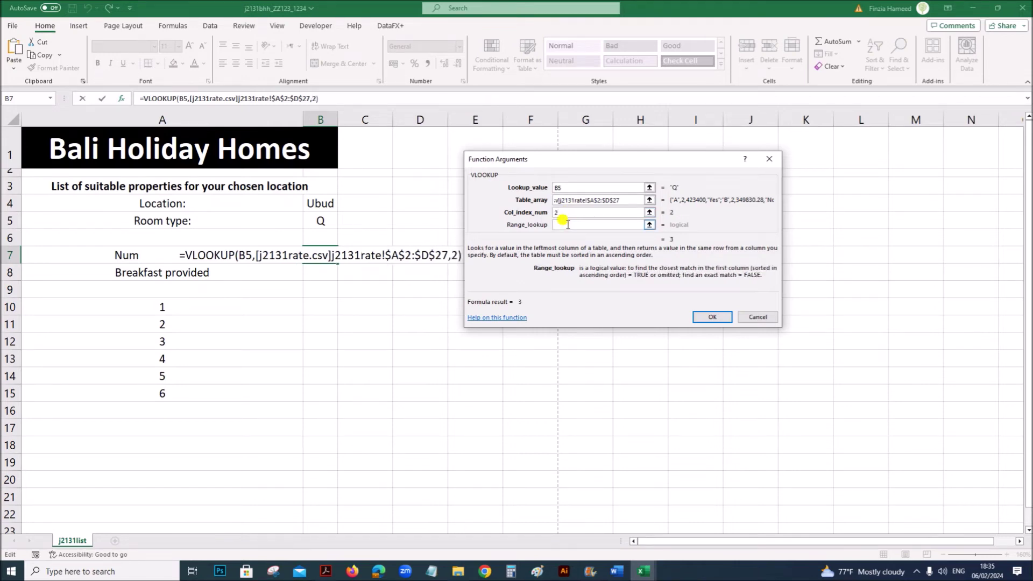
text(0)
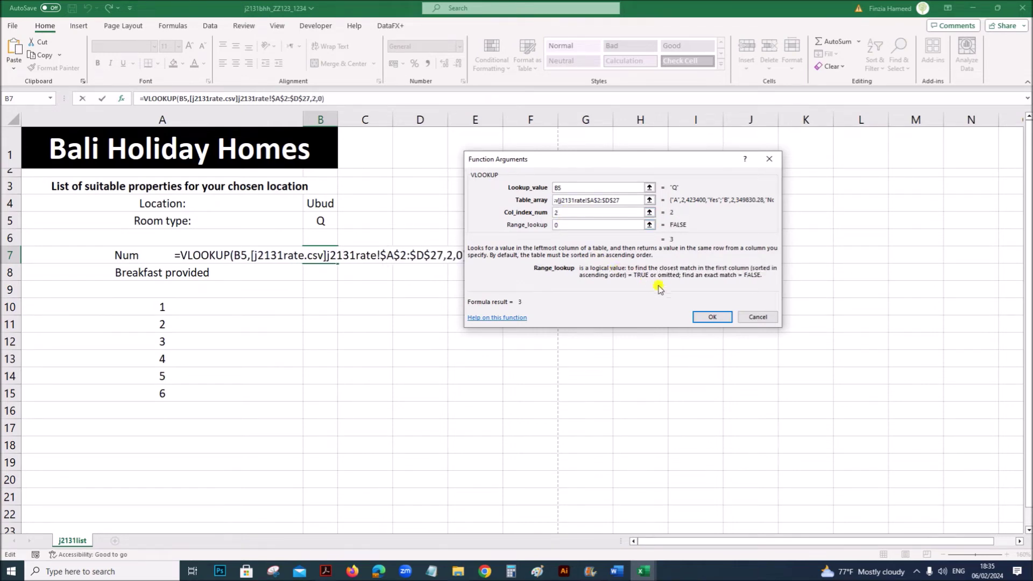
click(712, 317)
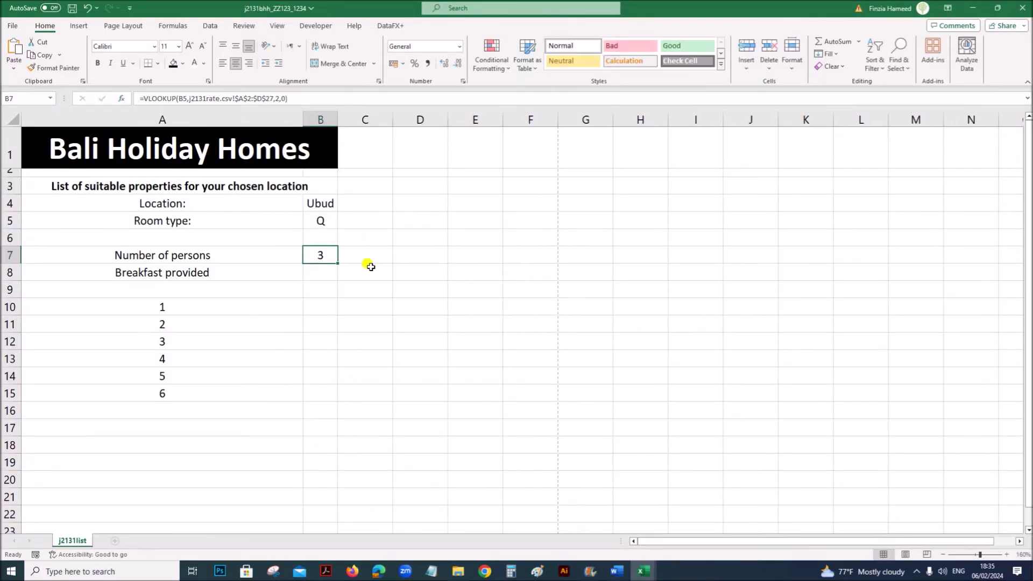
click(328, 573)
- Confirm the sample table expects Yes in the breakfast row, then go back to the j2131bhh workbook
scroll(334, 455, down, 2)
click(334, 446)
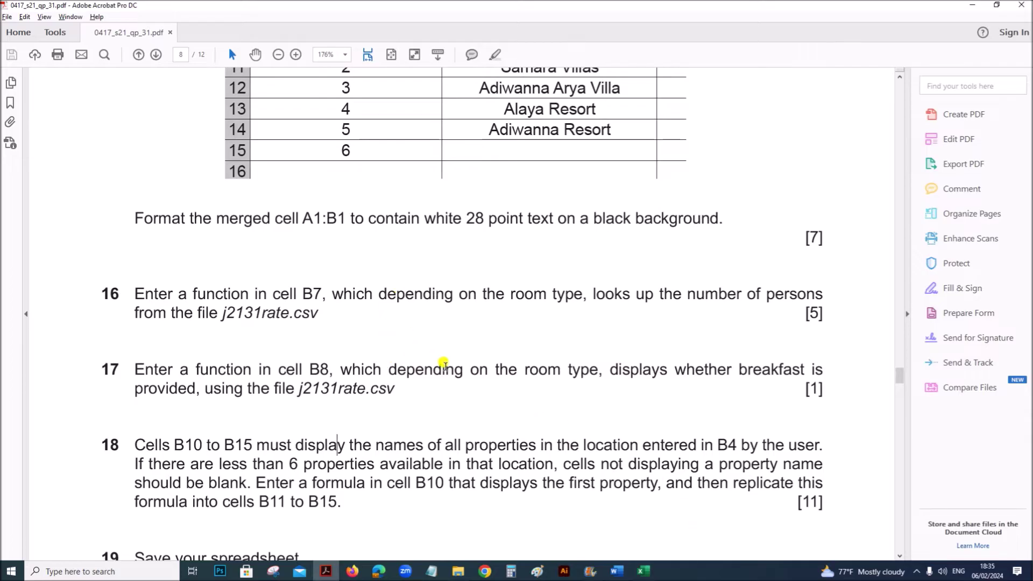
scroll(454, 369, up, 3)
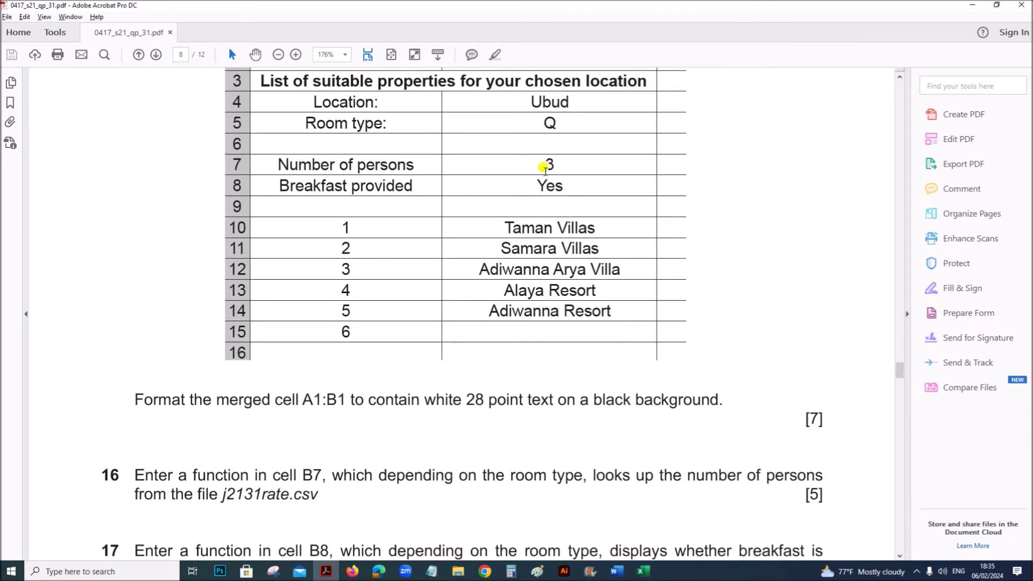
drag(537, 186, 565, 186)
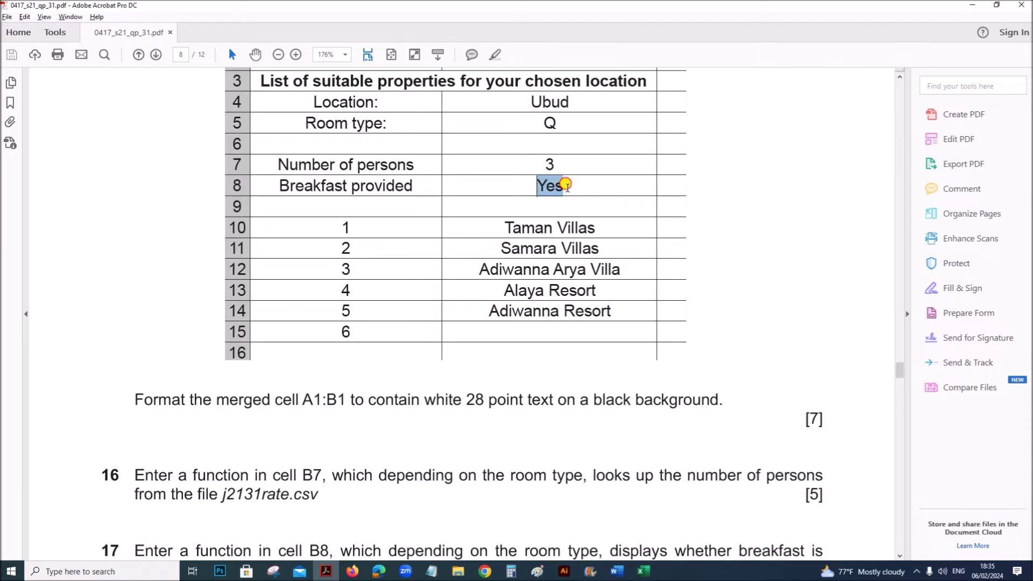
click(641, 572)
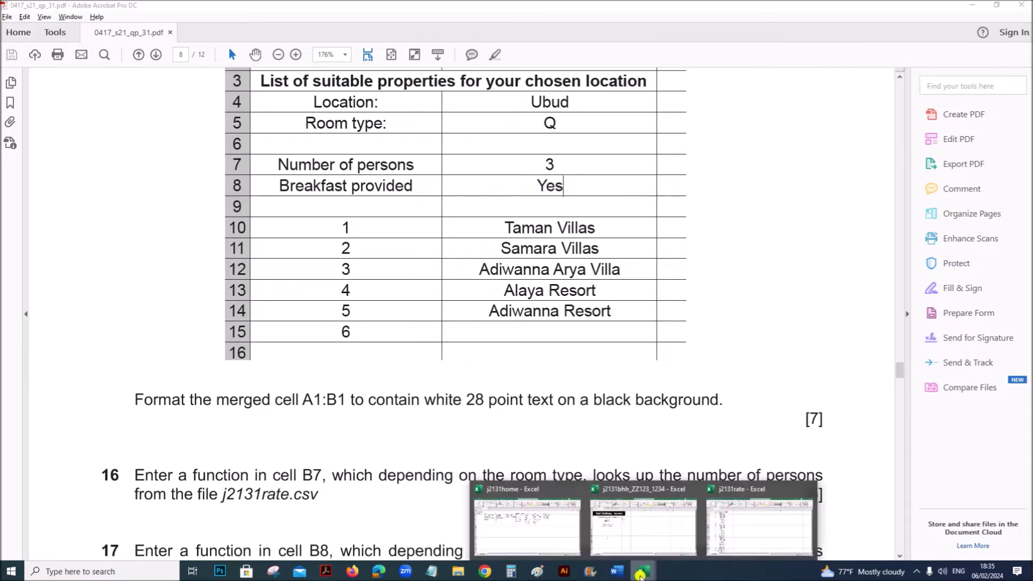
click(652, 544)
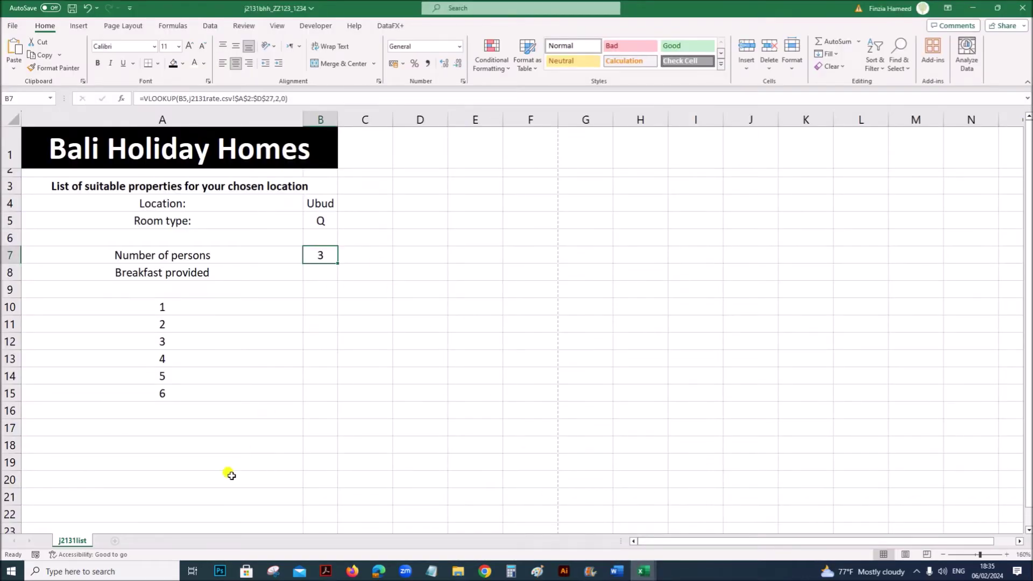
- Check the Breakfast values in column D of the j2131rate table, then return to Bali Holiday Homes
click(644, 572)
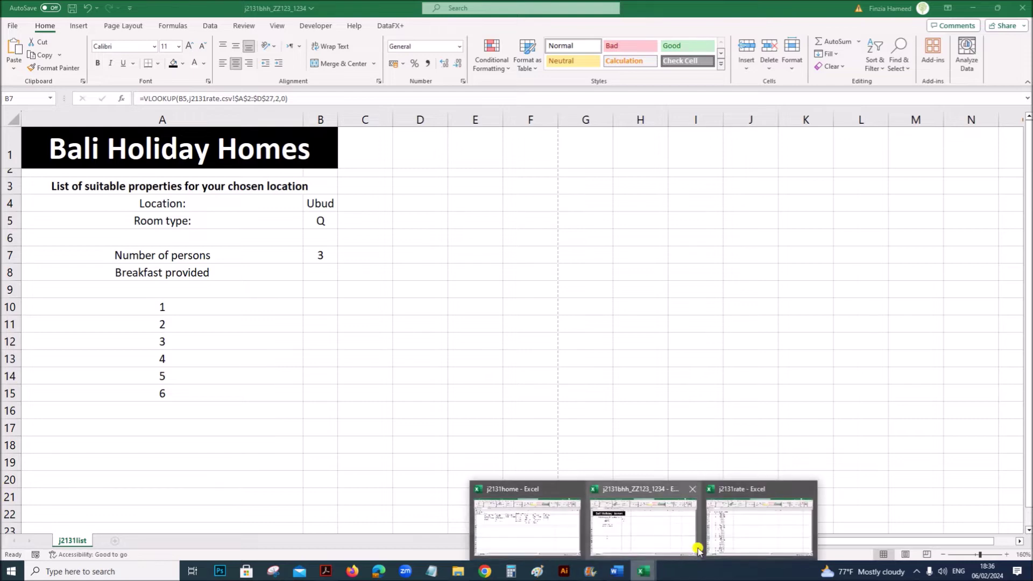
click(660, 483)
drag(193, 150, 184, 291)
click(183, 220)
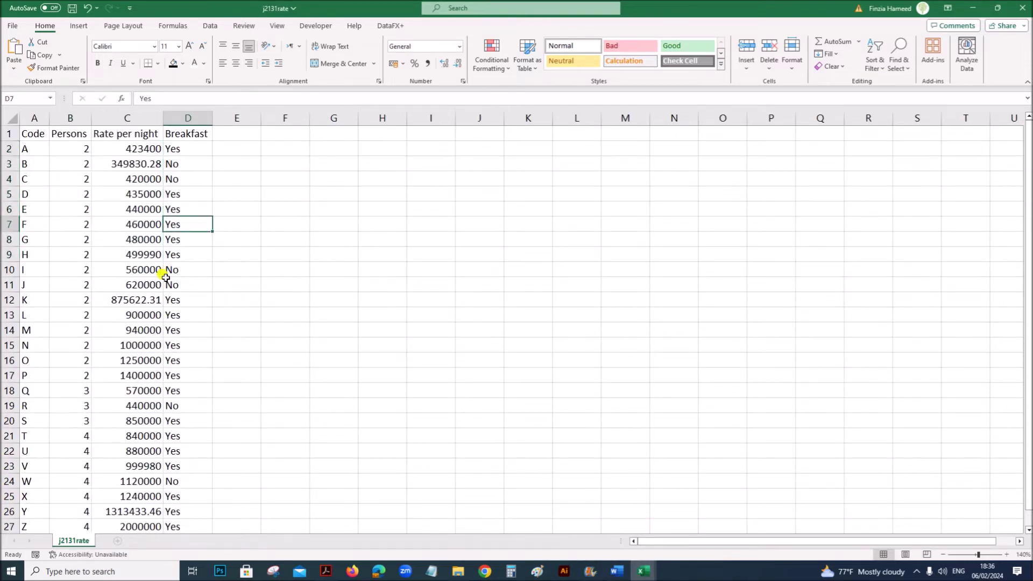
drag(188, 149, 185, 253)
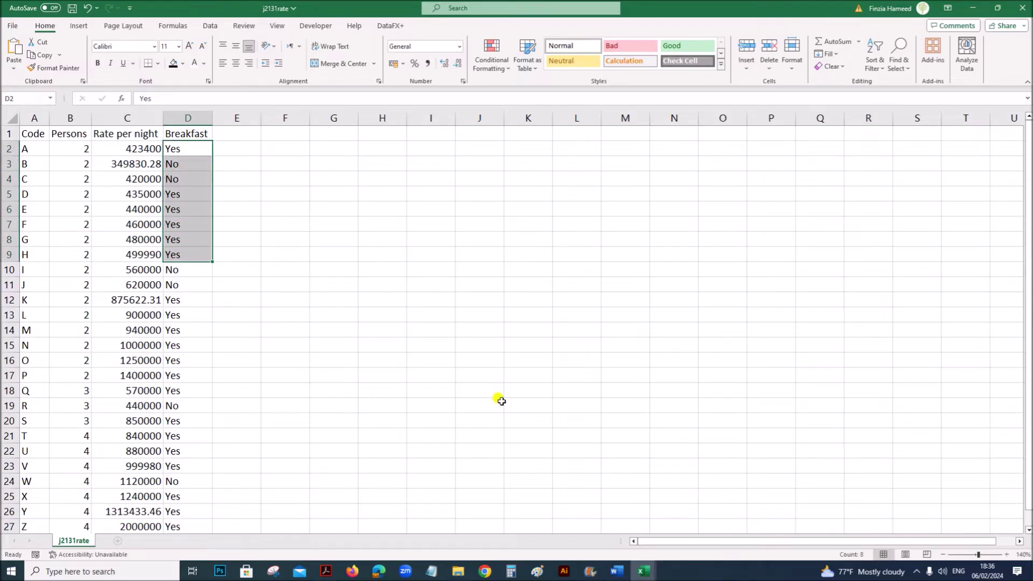
mouse_move(629, 566)
click(592, 520)
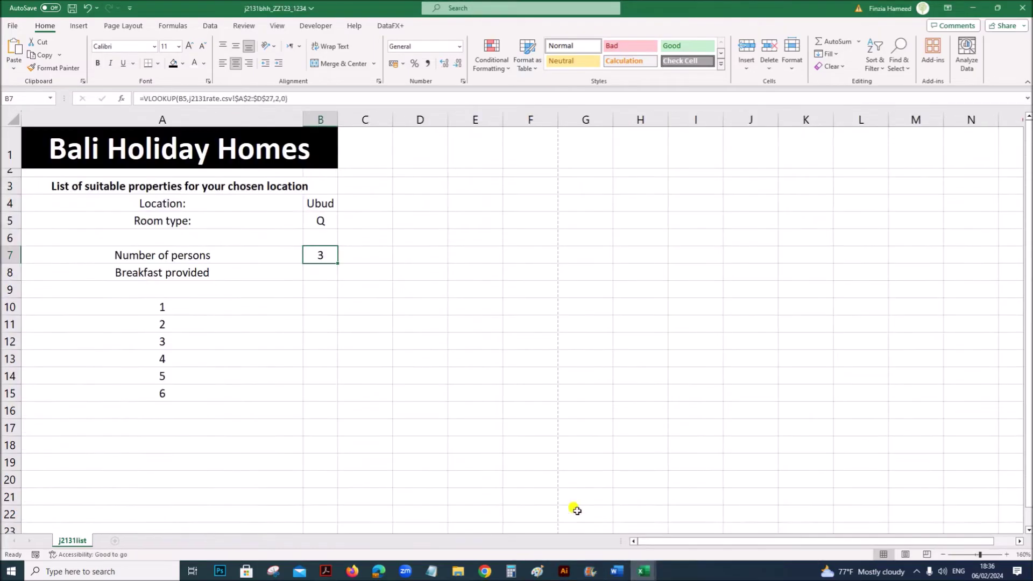
- Start =vlookup( in B8 and set B5 as the lookup value in its arguments form
click(329, 273)
text(=v)
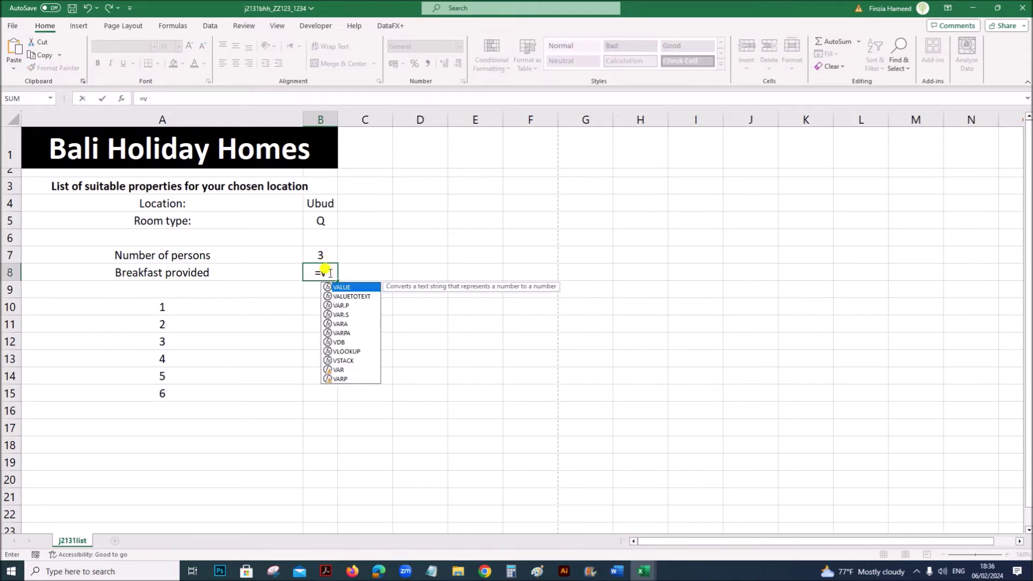
text(lookup)
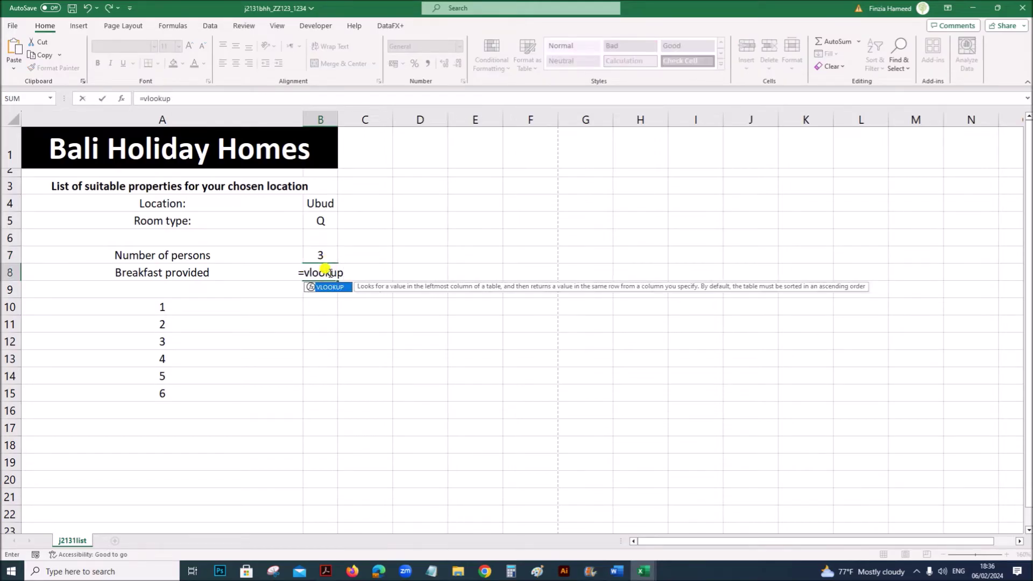
text(()
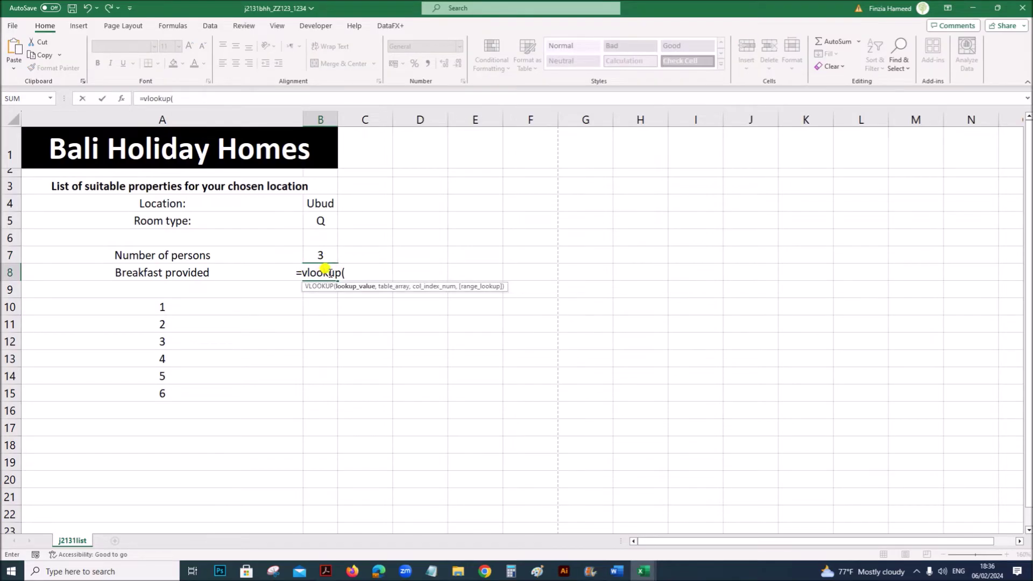
click(121, 99)
click(327, 221)
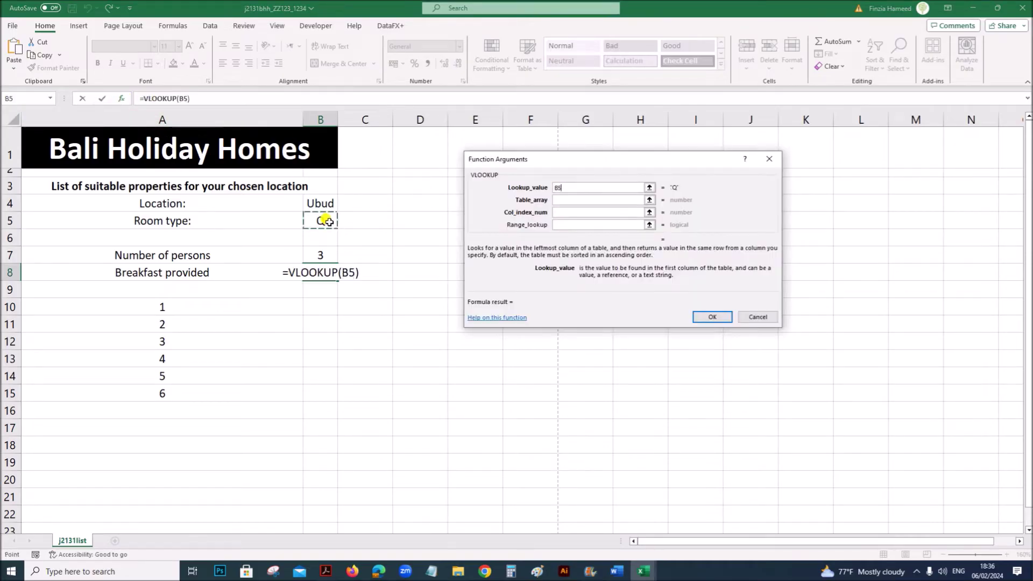
click(586, 200)
- Use the j2131rate range A2:D27, column 4 and match type 0, so B8 shows Yes
click(644, 571)
click(753, 525)
drag(27, 150, 172, 579)
drag(171, 436, 173, 451)
scroll(277, 366, up, 2)
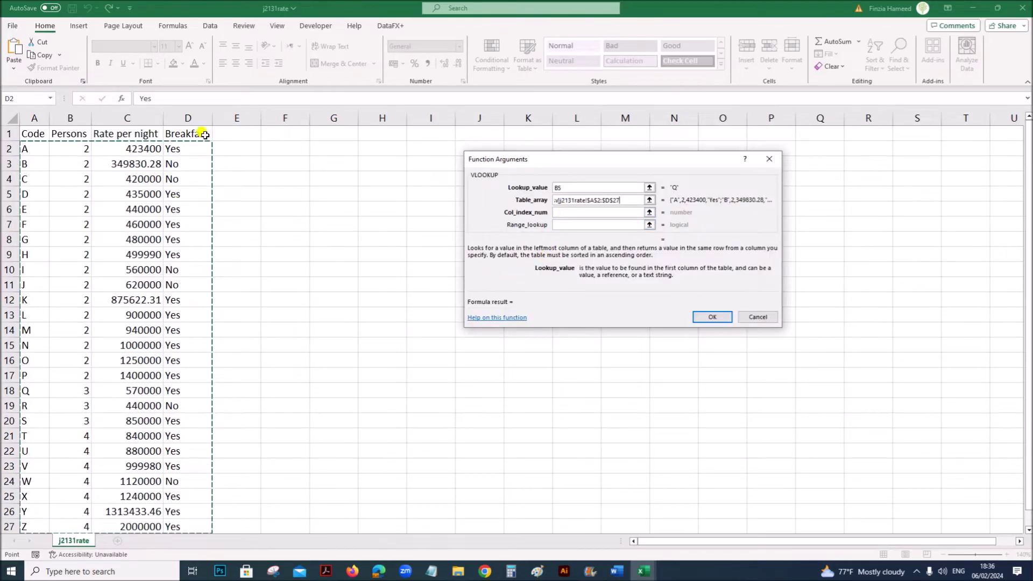
click(572, 215)
text(4)
click(572, 224)
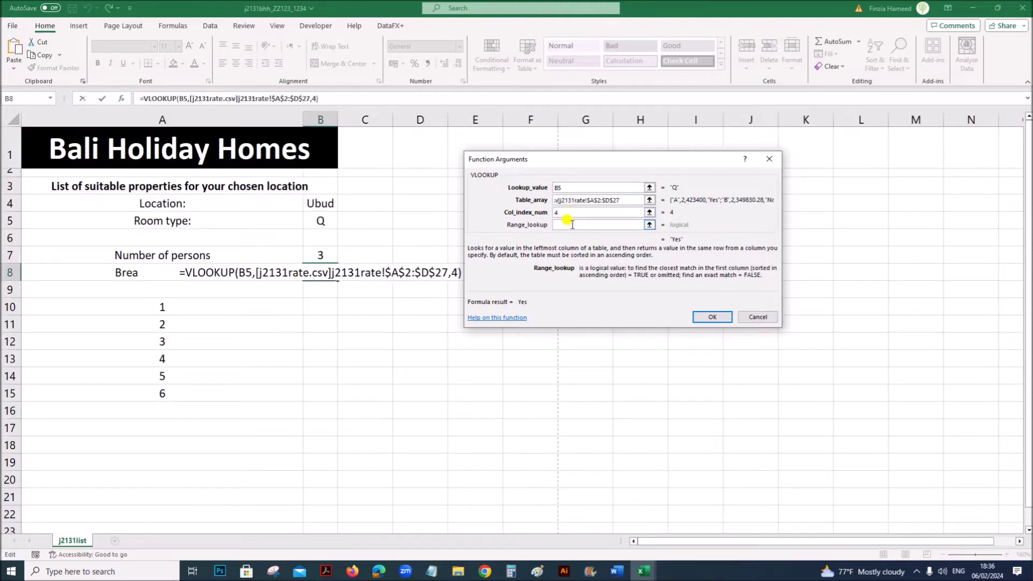
text(0)
click(712, 317)
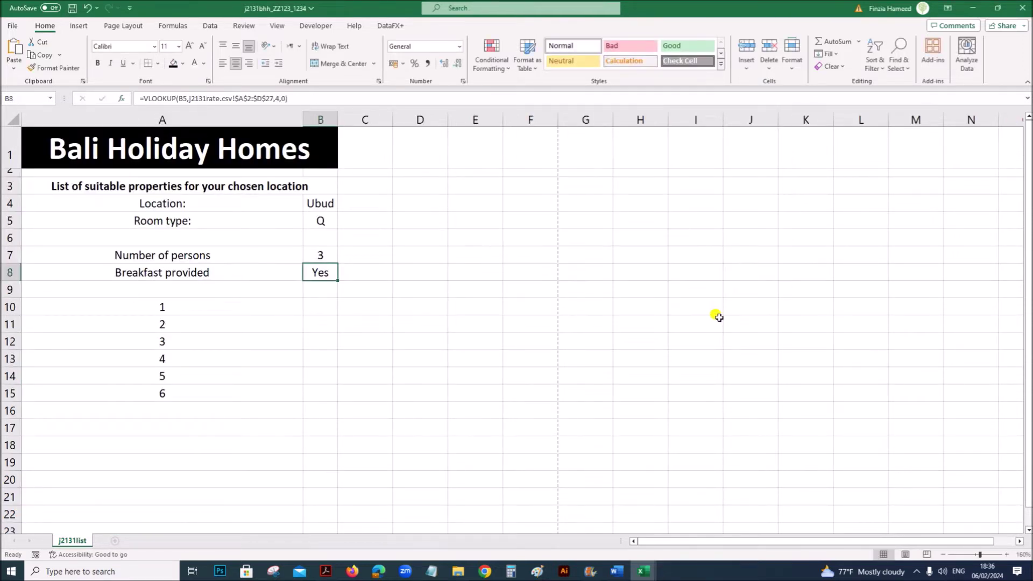
click(521, 391)
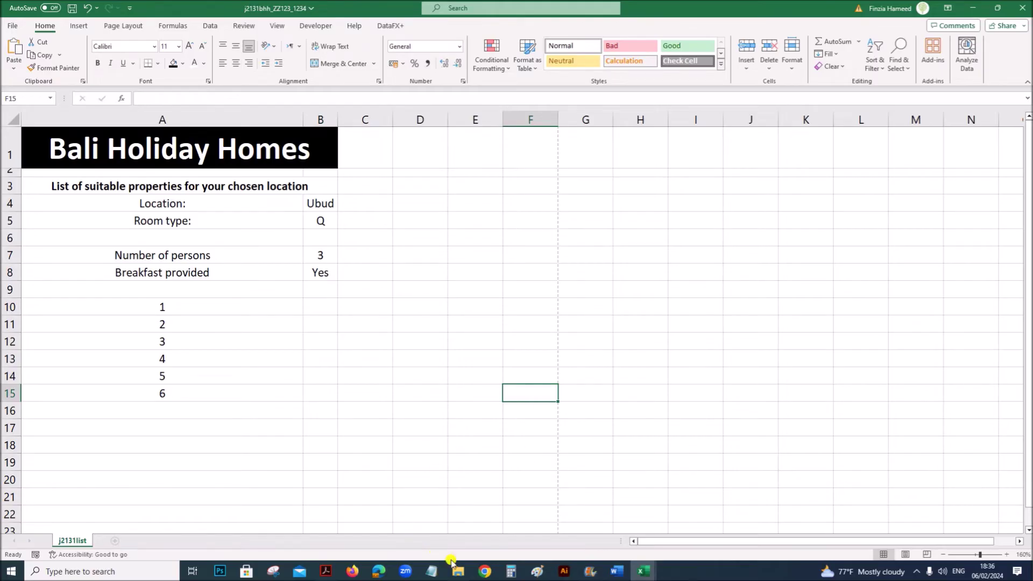
click(325, 571)
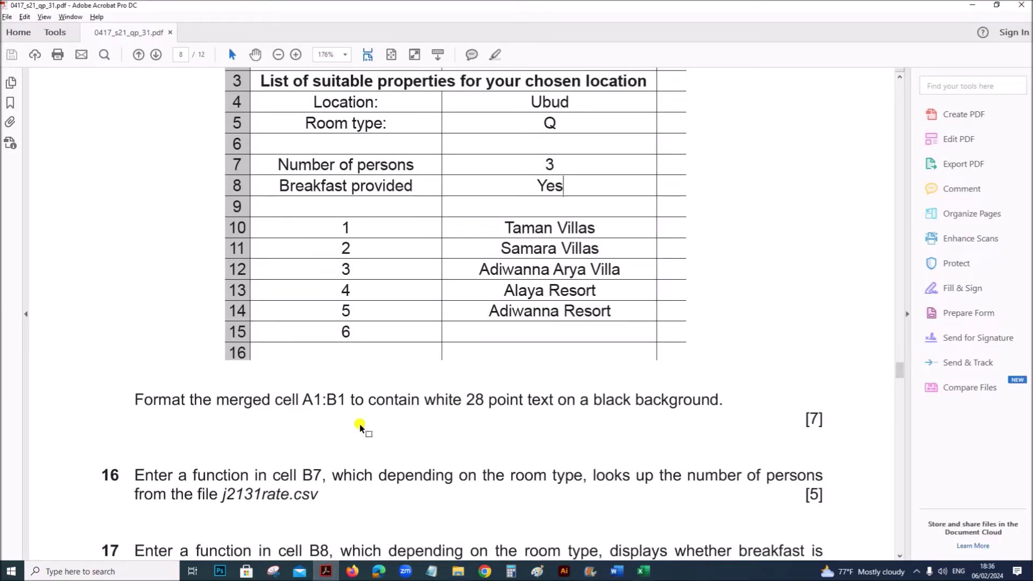
scroll(360, 425, down, 10)
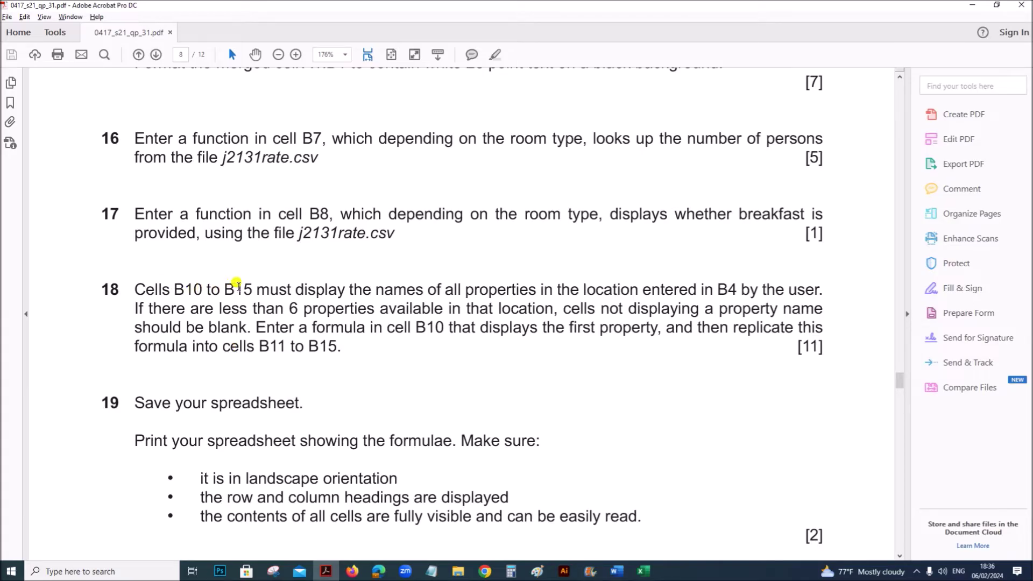
drag(394, 289, 805, 283)
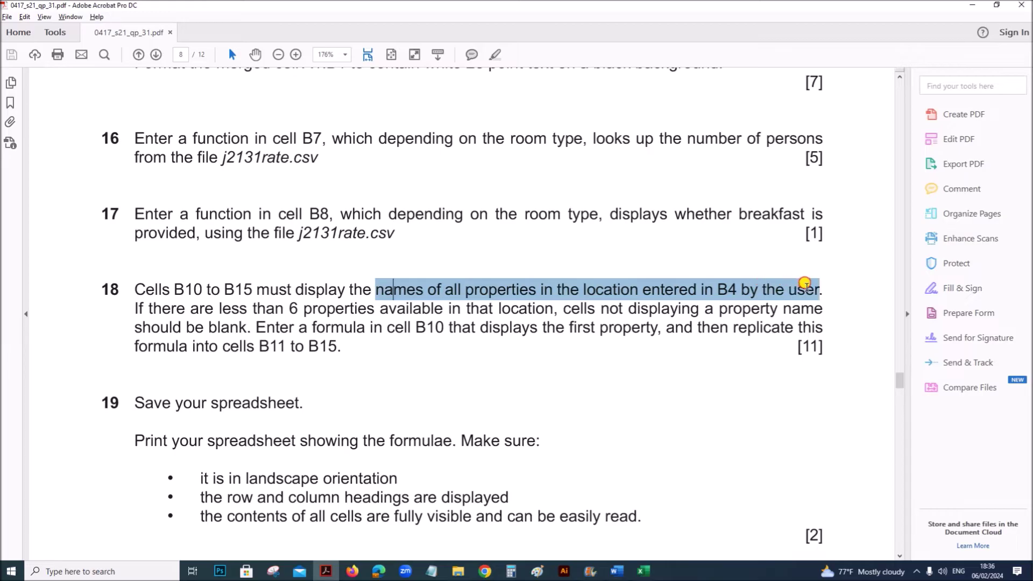
drag(810, 285, 810, 285)
drag(211, 315, 247, 326)
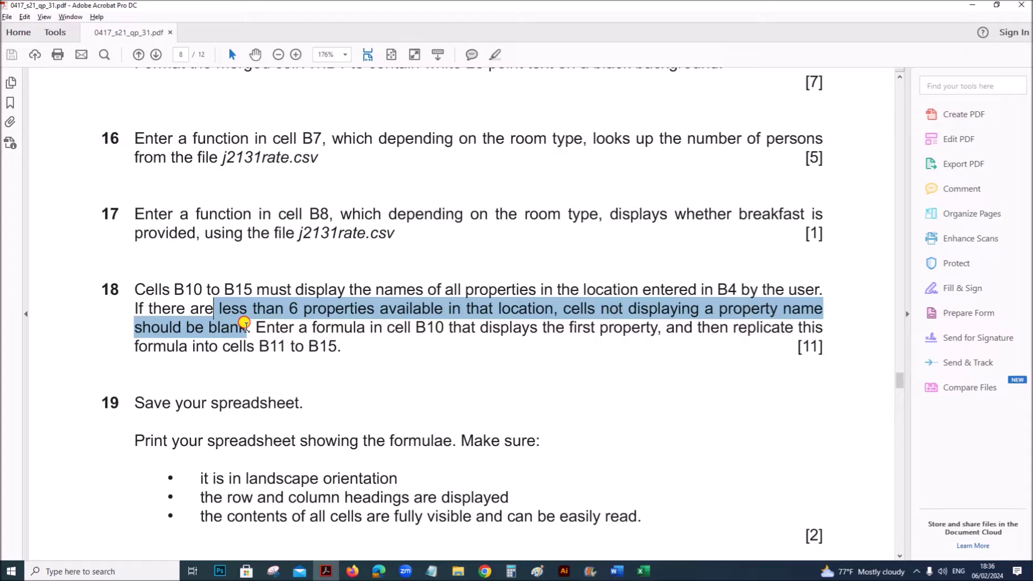
click(318, 347)
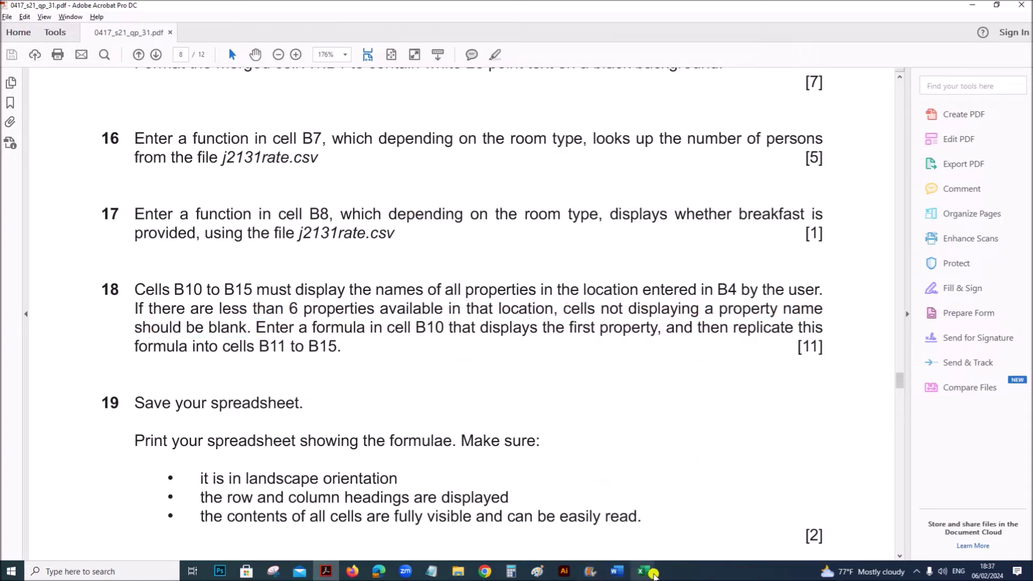
mouse_move(646, 575)
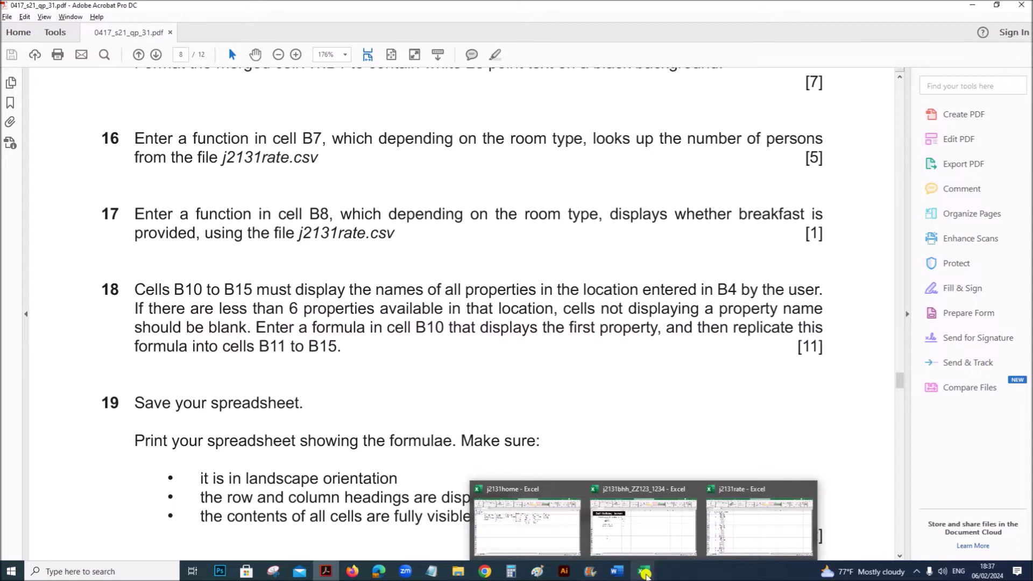
click(643, 525)
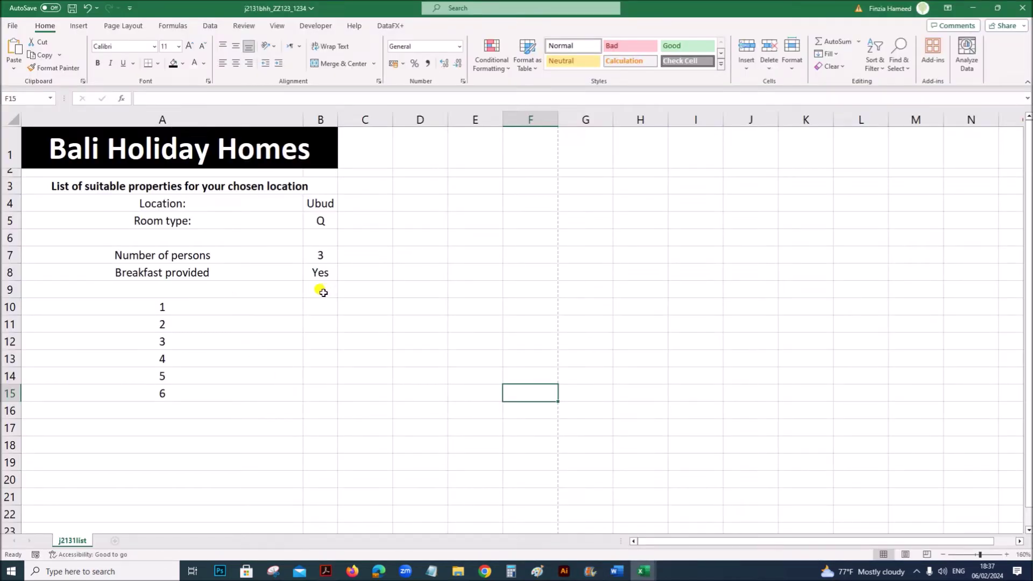
- Mark B10:B15 and inspect the Seminyak property names in the j2131home table
drag(314, 306, 311, 395)
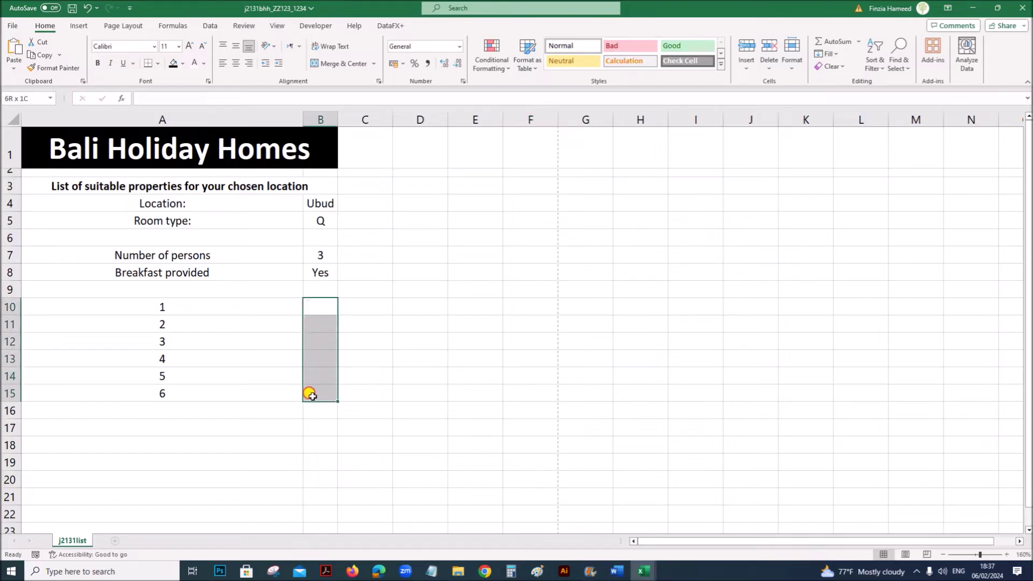
click(628, 569)
click(525, 525)
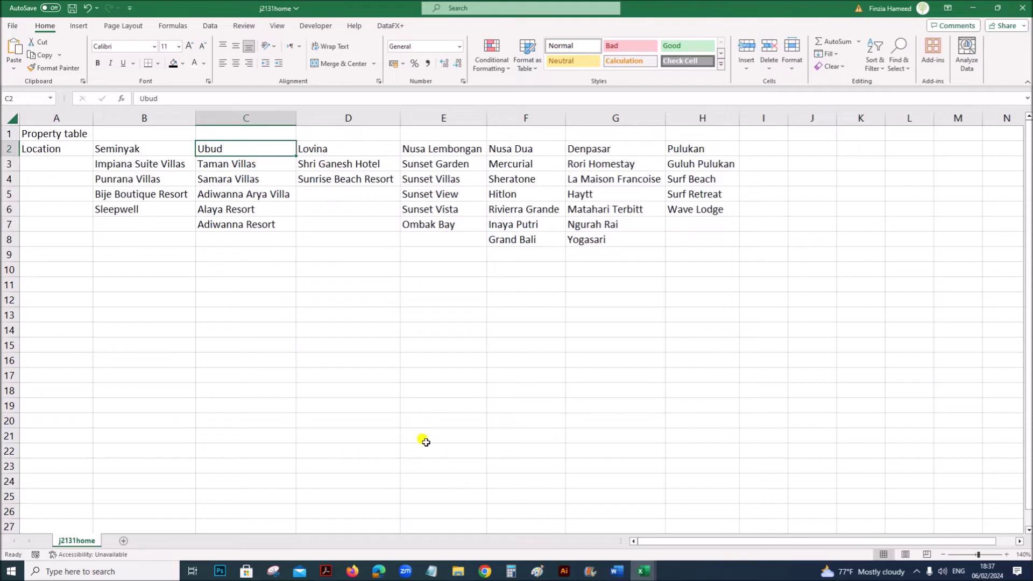
click(164, 148)
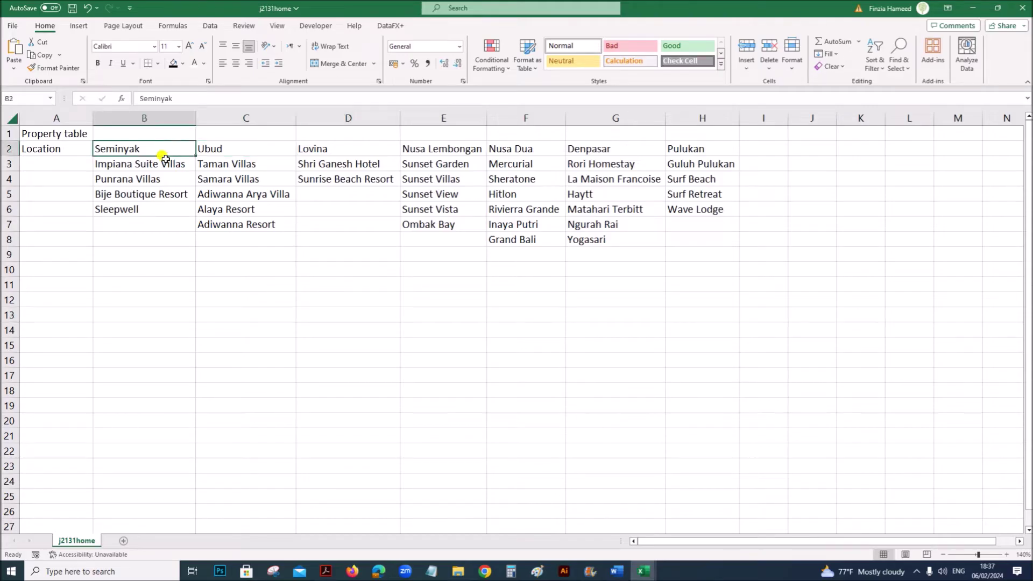
click(163, 167)
drag(164, 167, 155, 225)
click(504, 358)
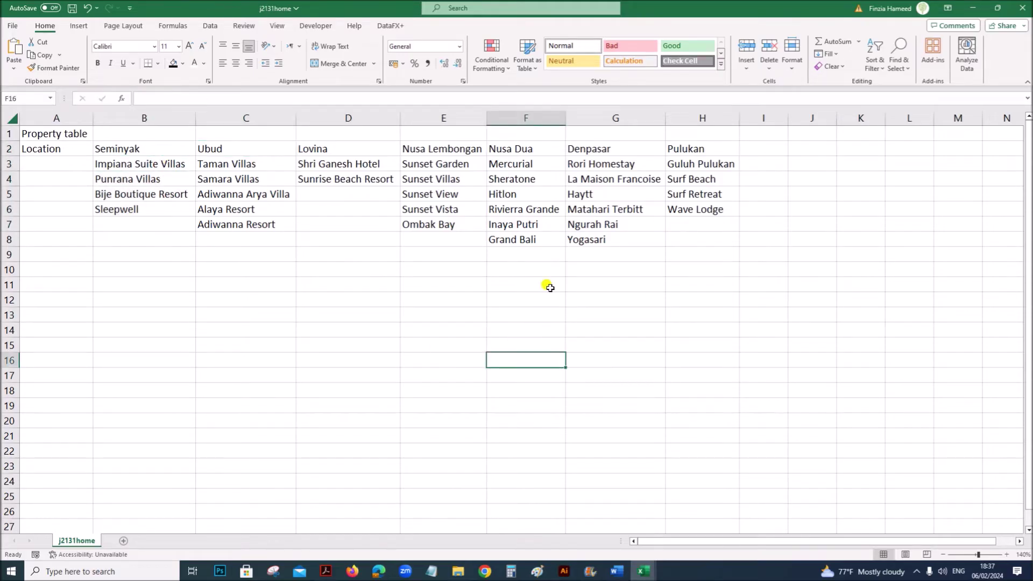
- Look over the Nusa Dua property names, then bring the exam question paper forward
drag(530, 164, 529, 237)
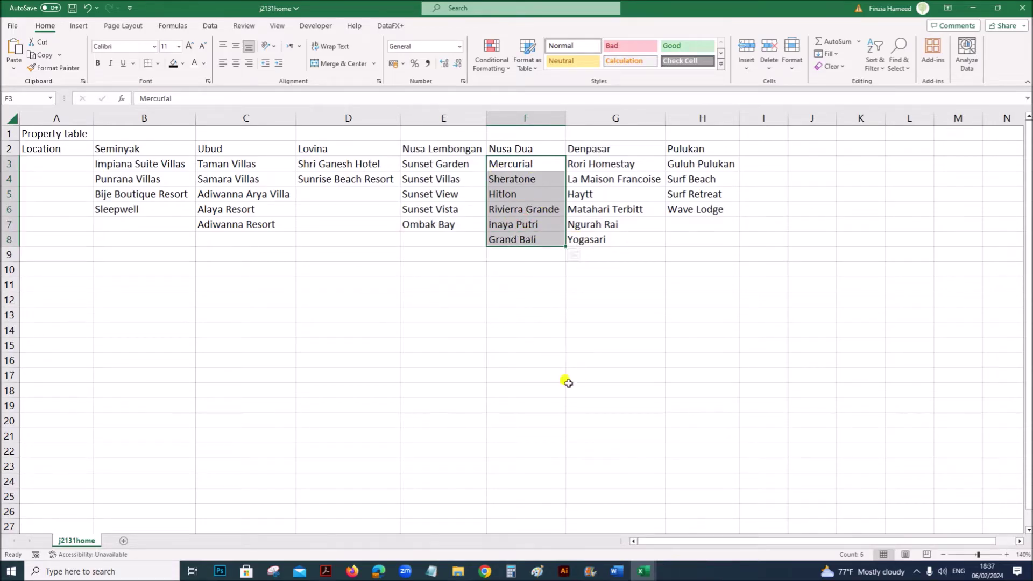
click(569, 383)
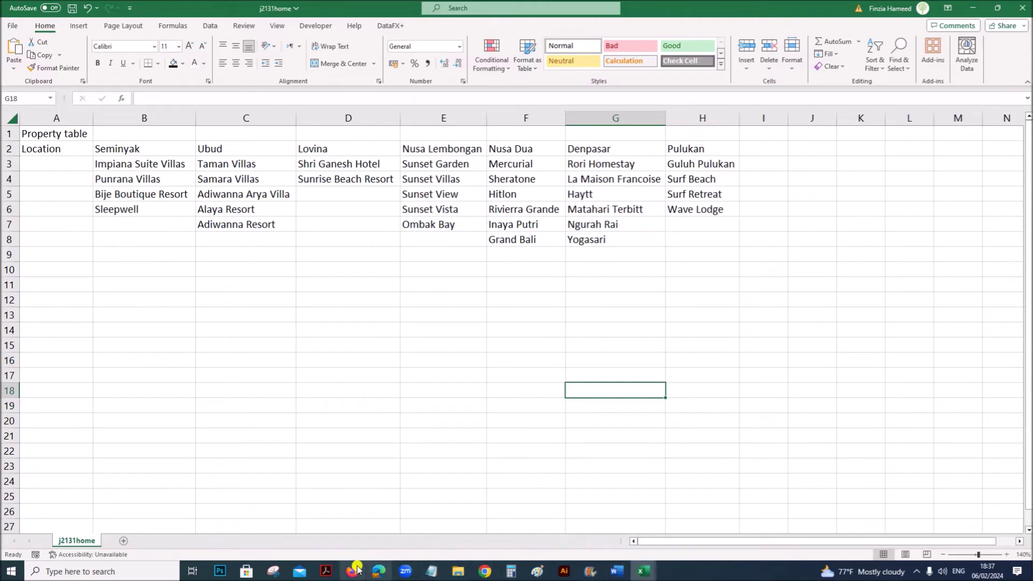
click(326, 571)
- Read question 18, highlighting B4 and the B10 formula instruction, then return to the Bali Holiday Homes workbook
click(416, 327)
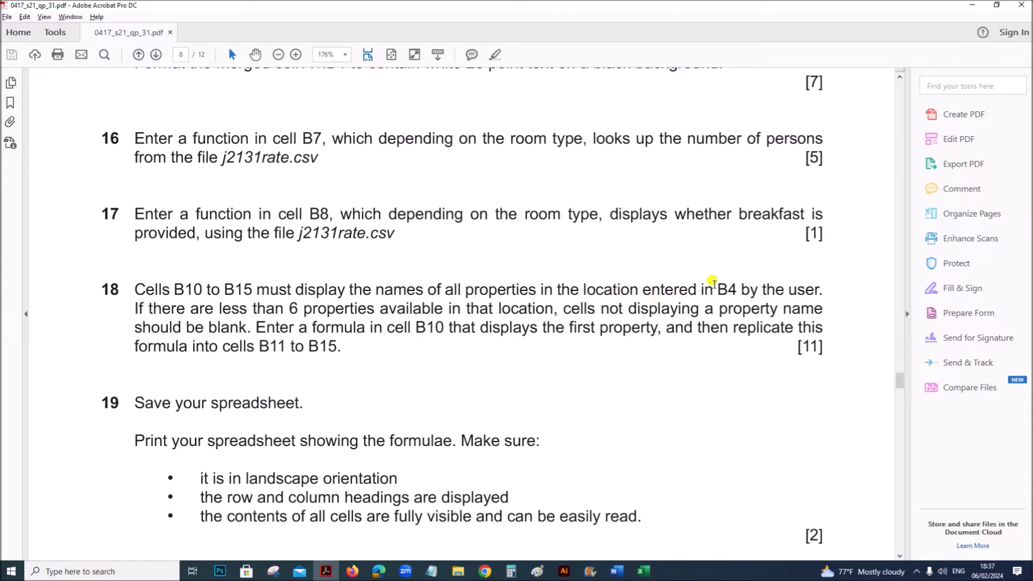
double_click(721, 289)
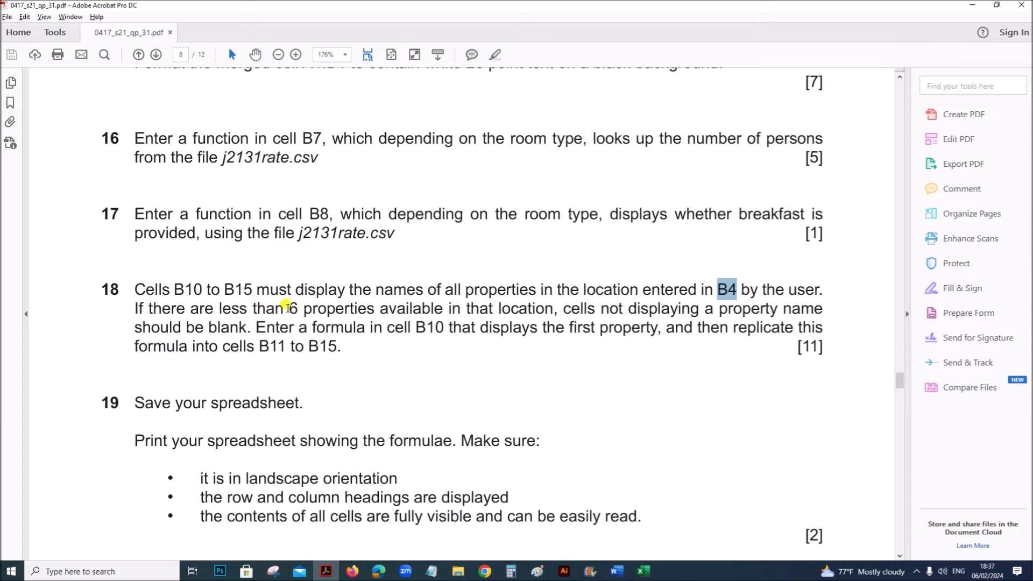
drag(296, 308, 317, 359)
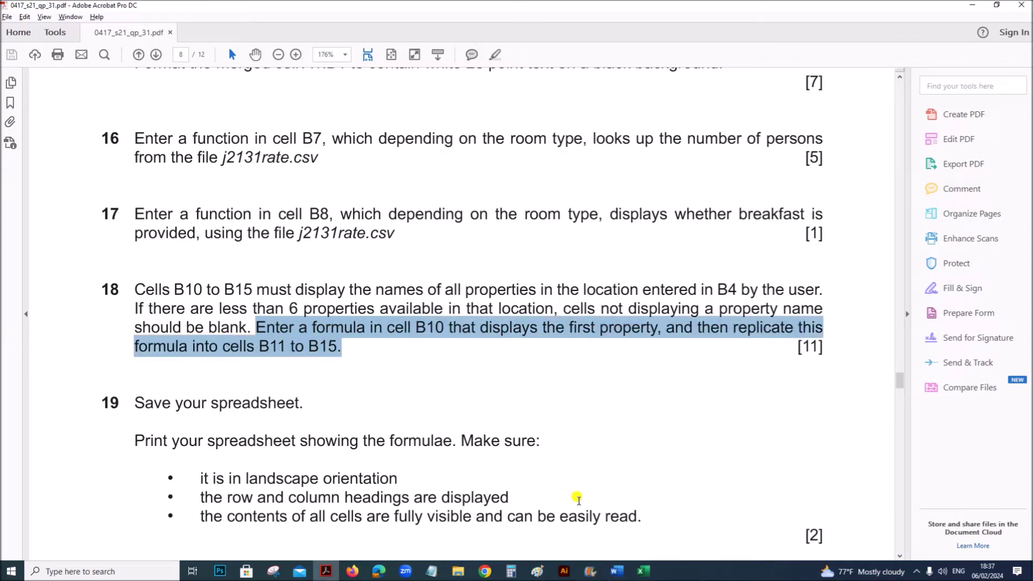
mouse_move(643, 575)
click(643, 525)
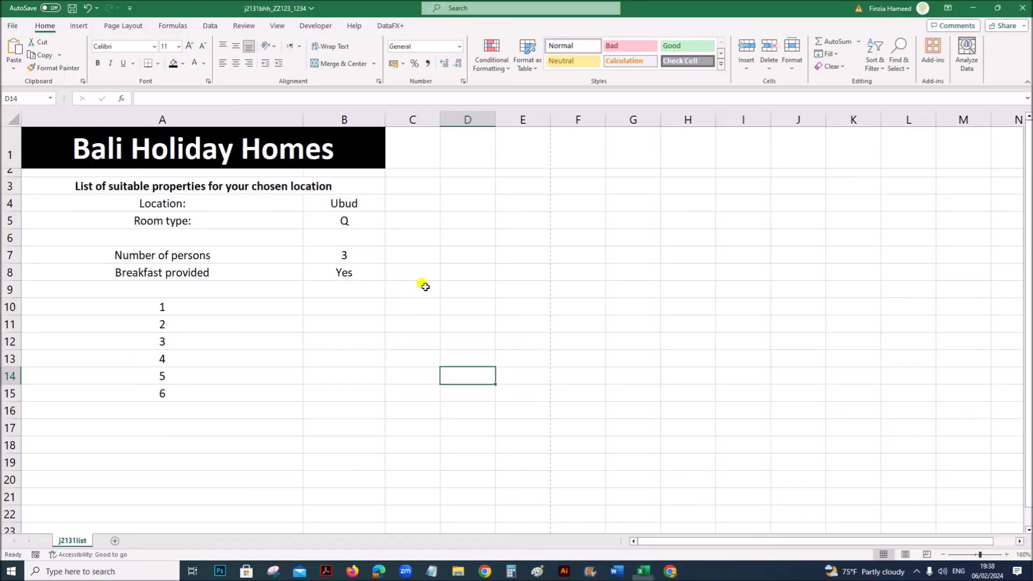
click(359, 206)
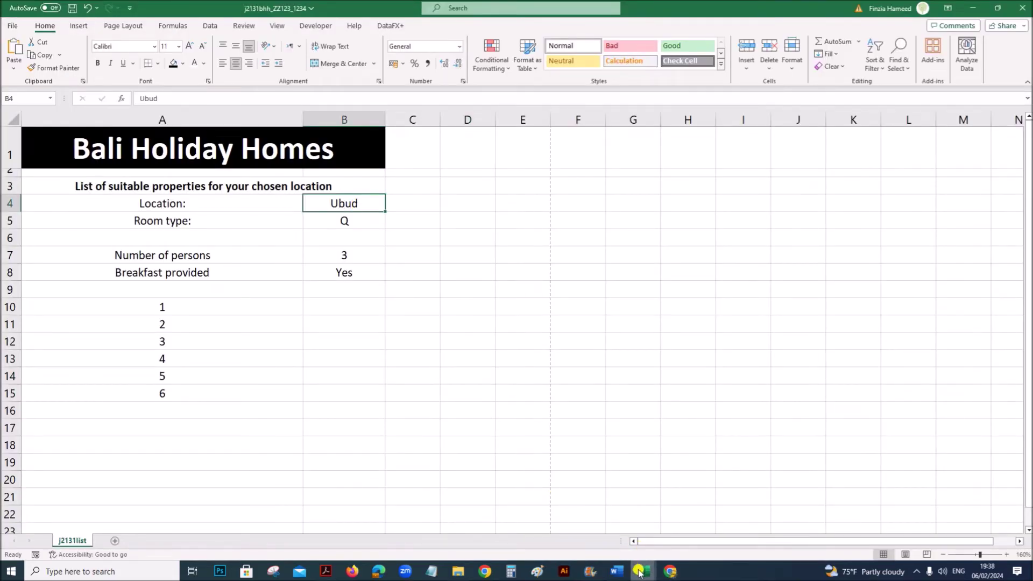
mouse_move(639, 574)
click(538, 541)
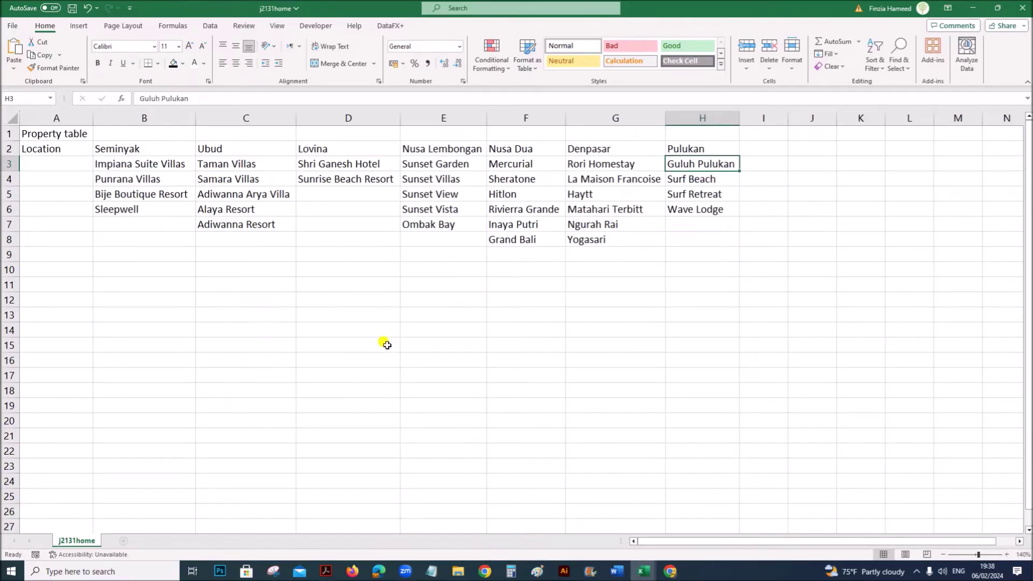
drag(140, 158, 699, 237)
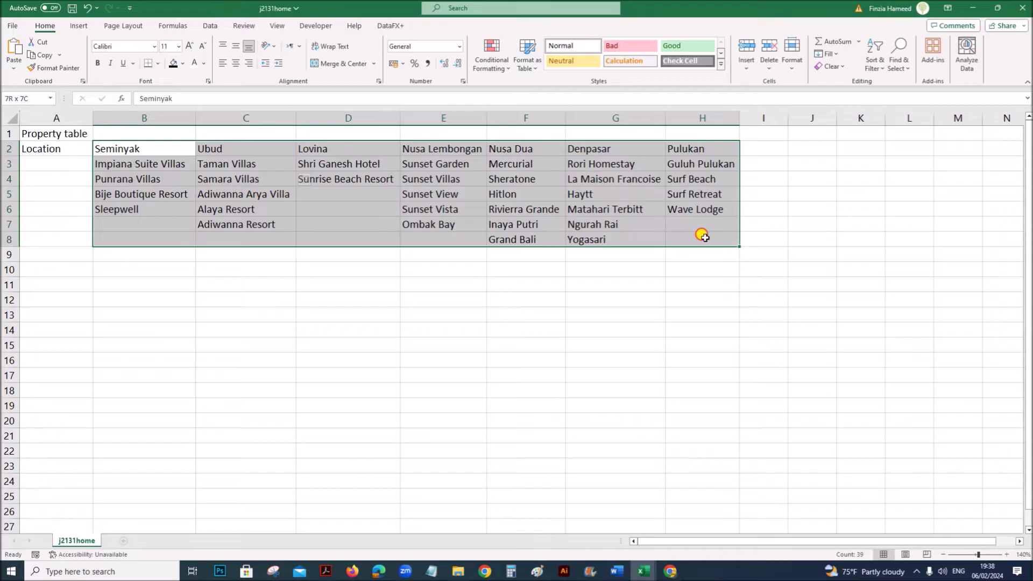
click(547, 222)
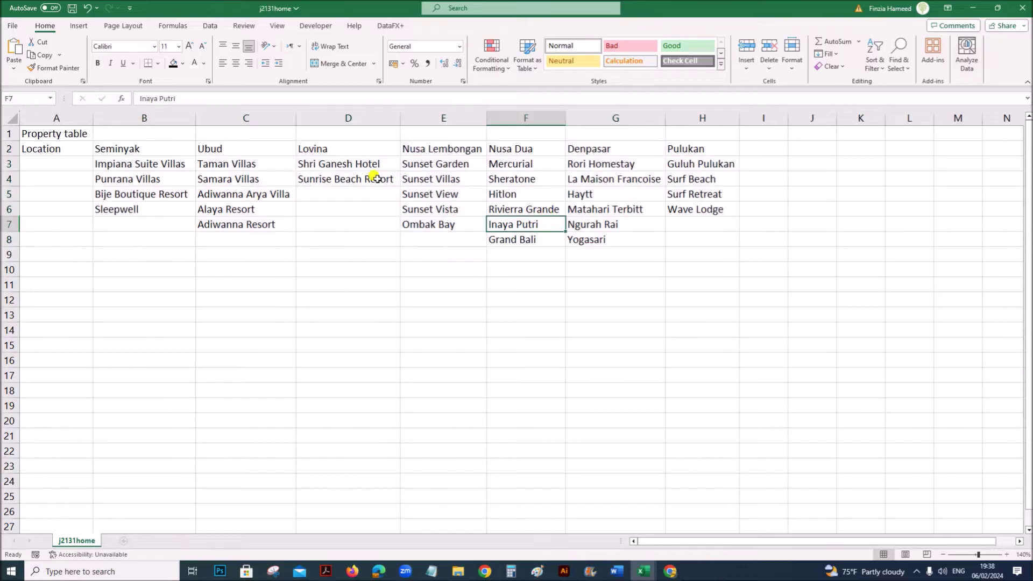
click(151, 148)
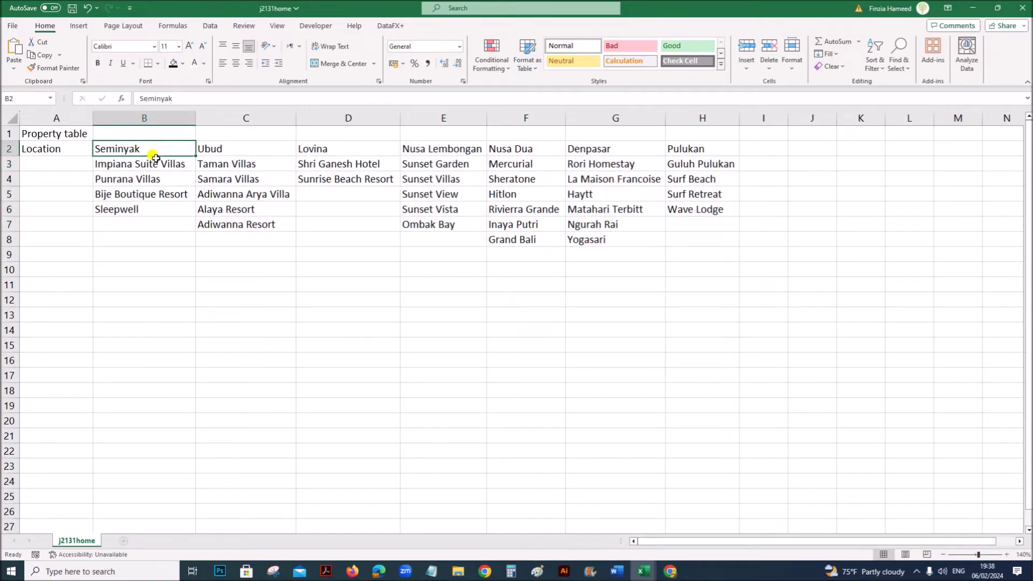
drag(140, 161, 161, 154)
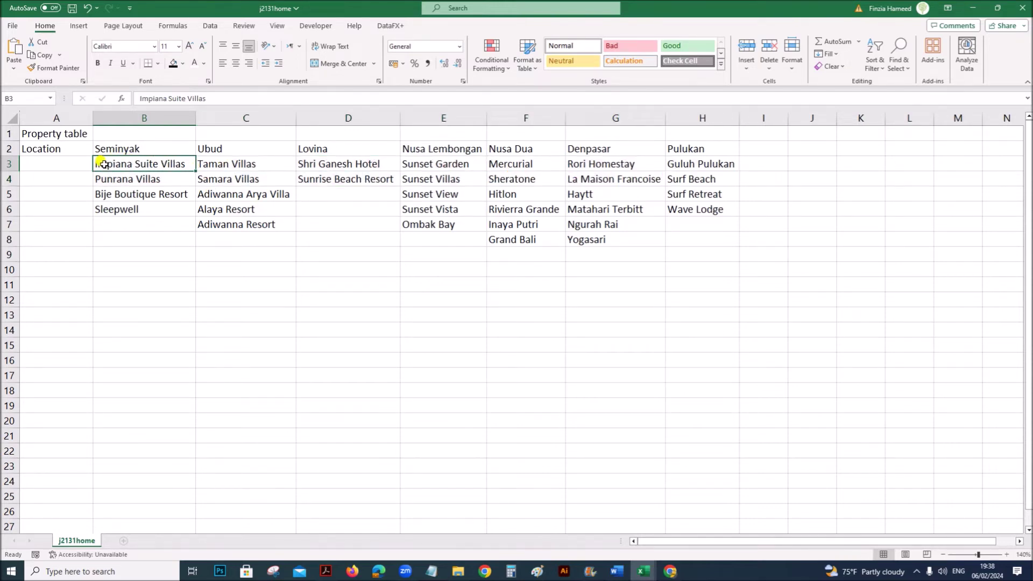
click(153, 178)
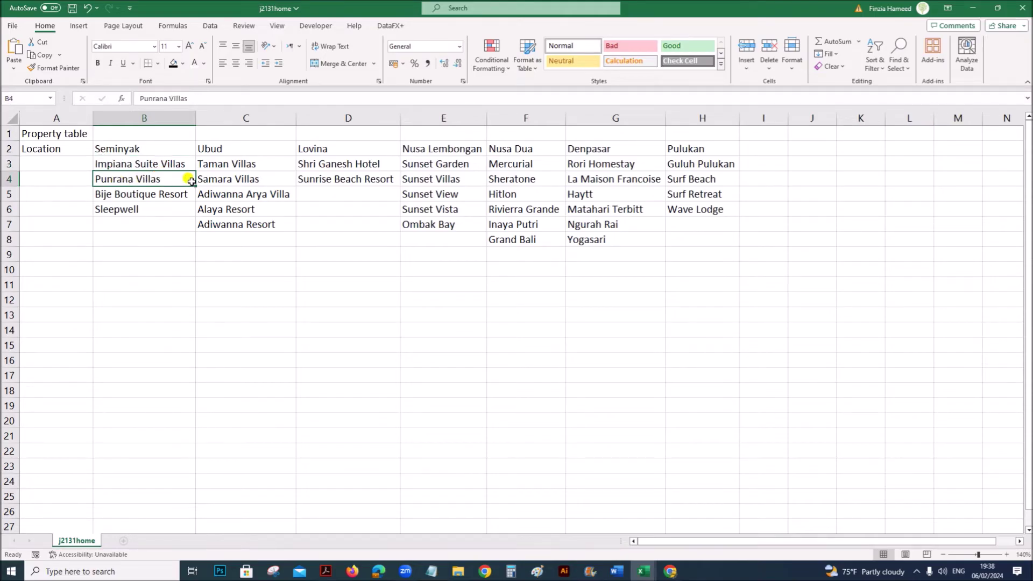
click(150, 146)
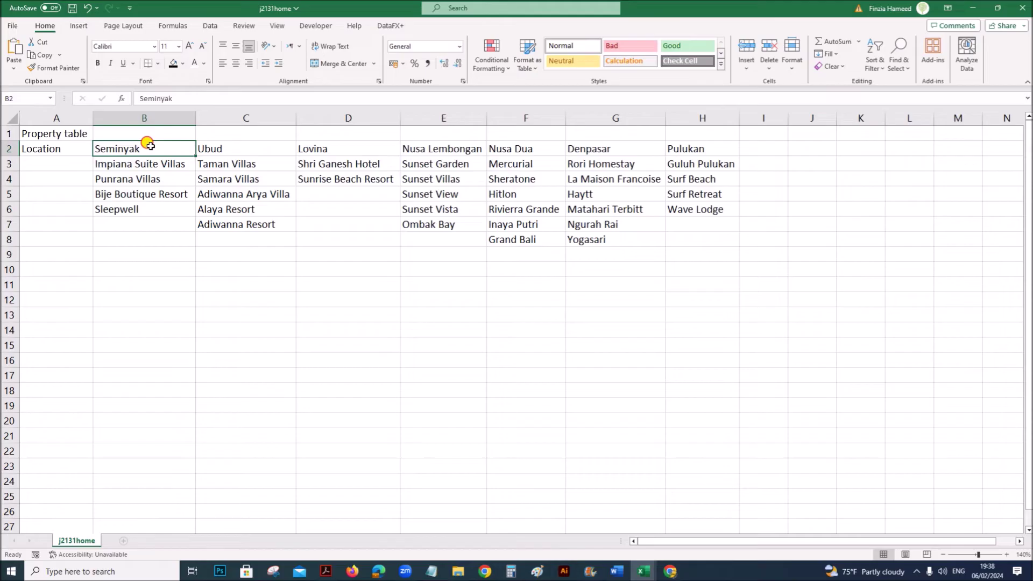
drag(150, 150, 699, 239)
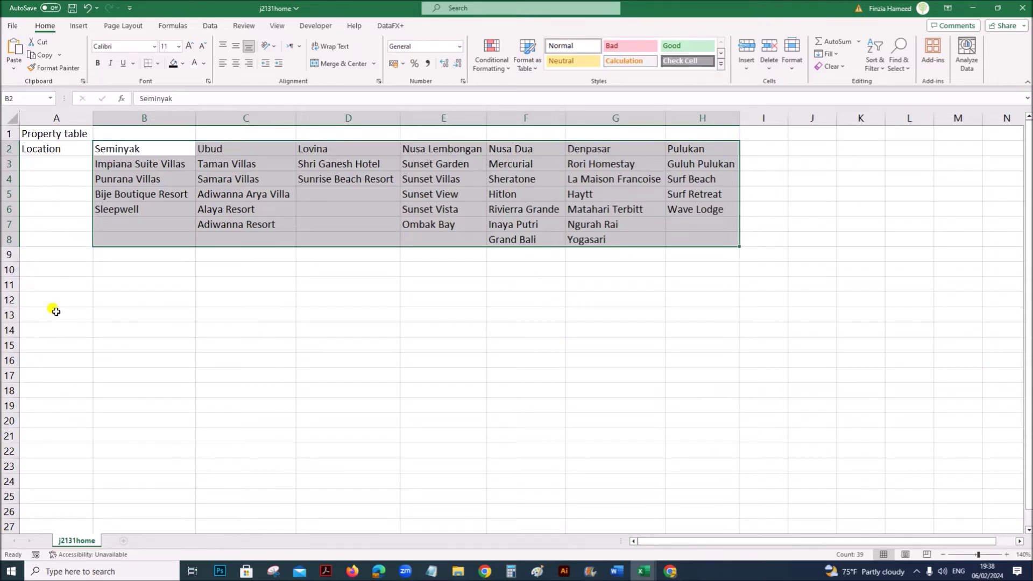
click(198, 224)
drag(183, 149, 699, 152)
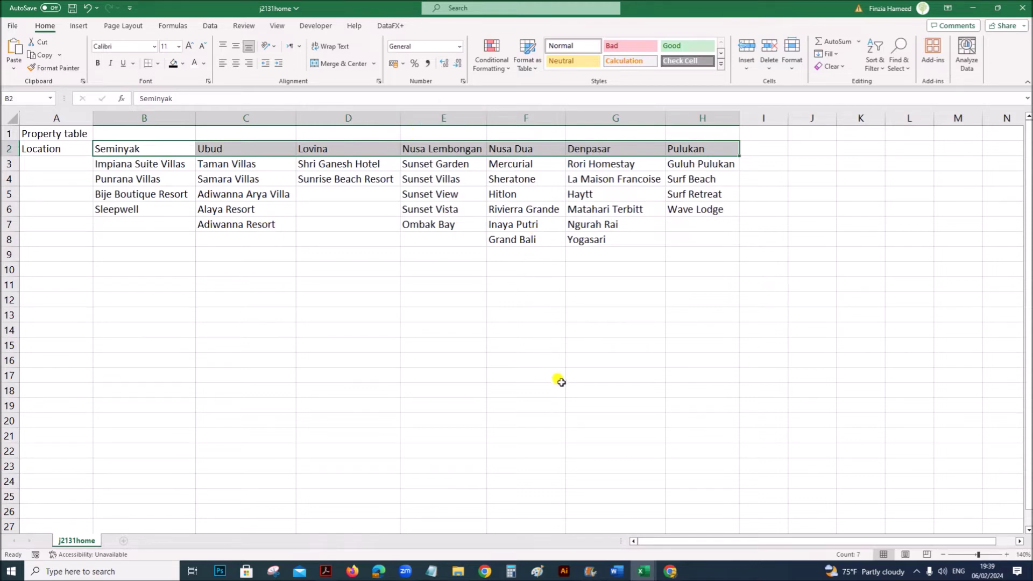
click(638, 575)
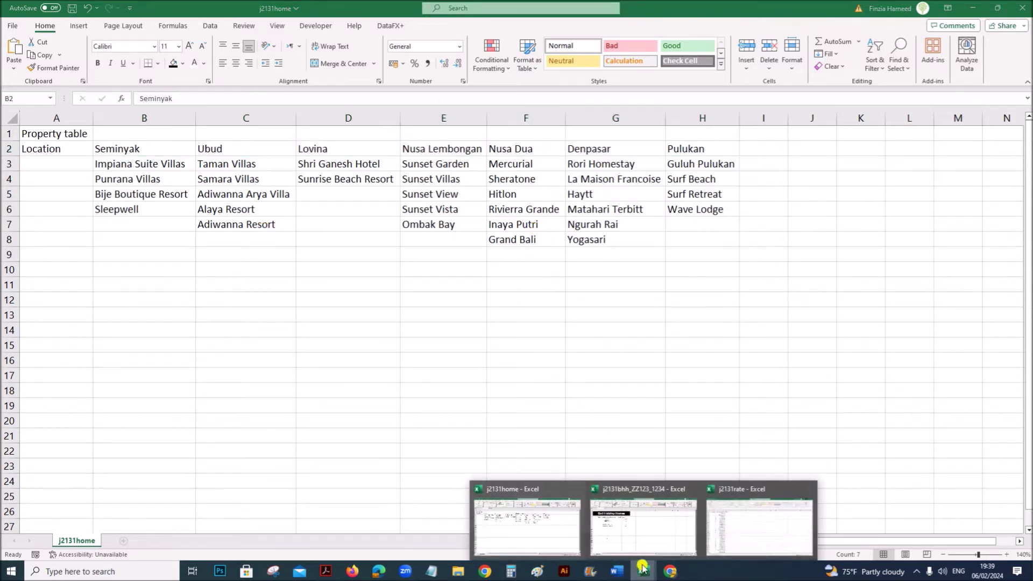
click(632, 541)
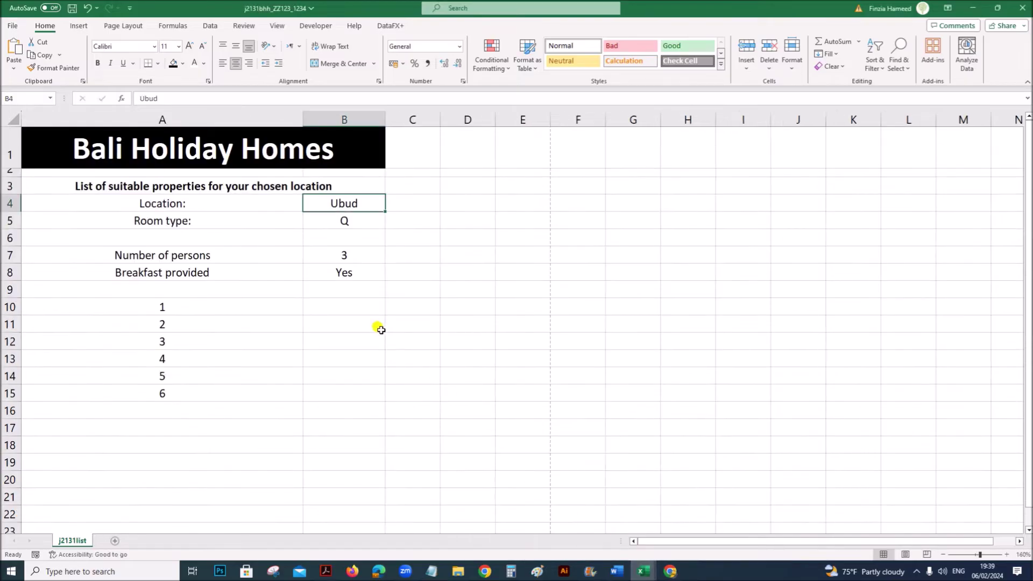
- Enter =hlookup( in B10 and bring up its Function Arguments form, moved aside
click(356, 305)
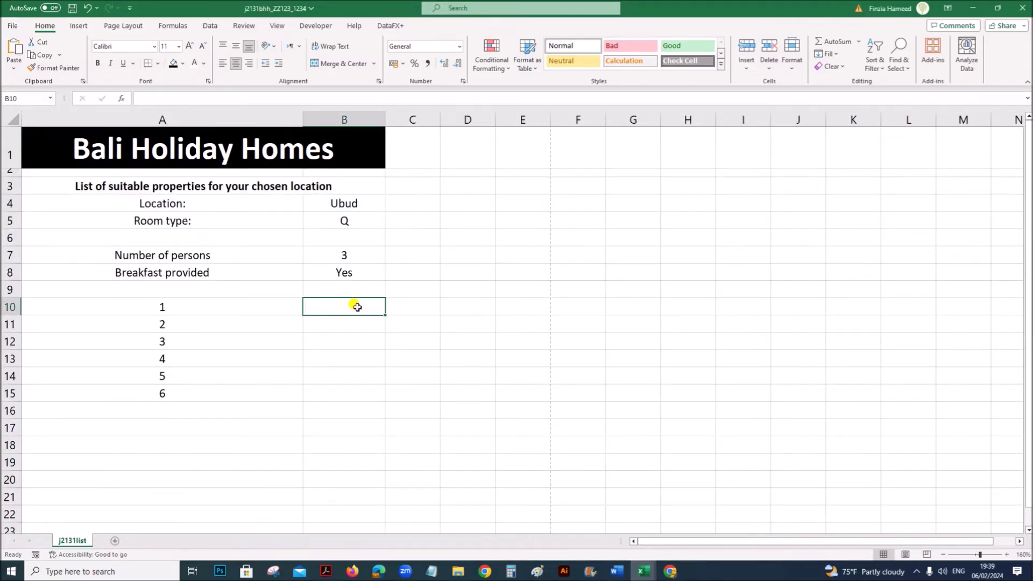
text(=hlook)
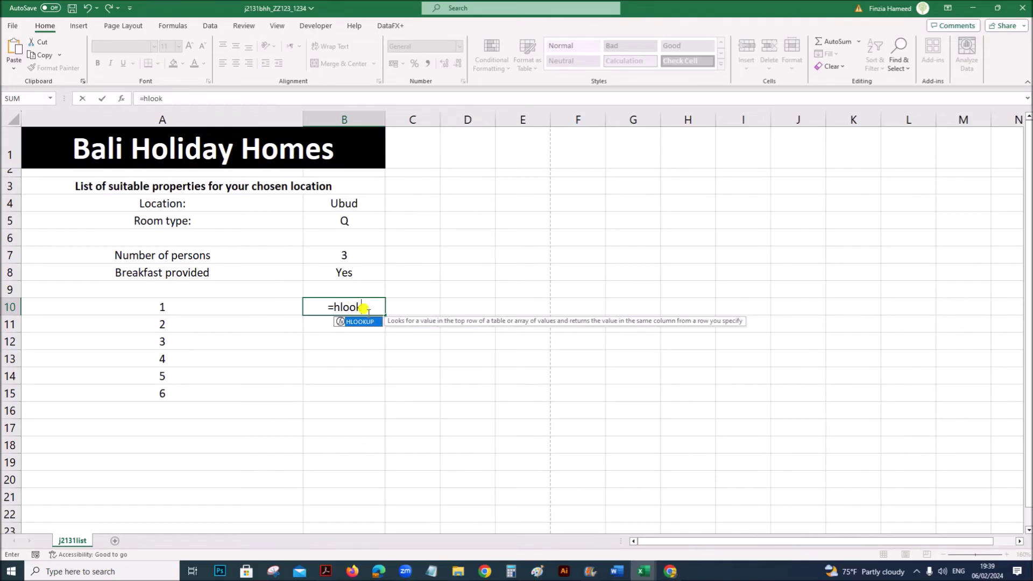
key(Return)
click(365, 308)
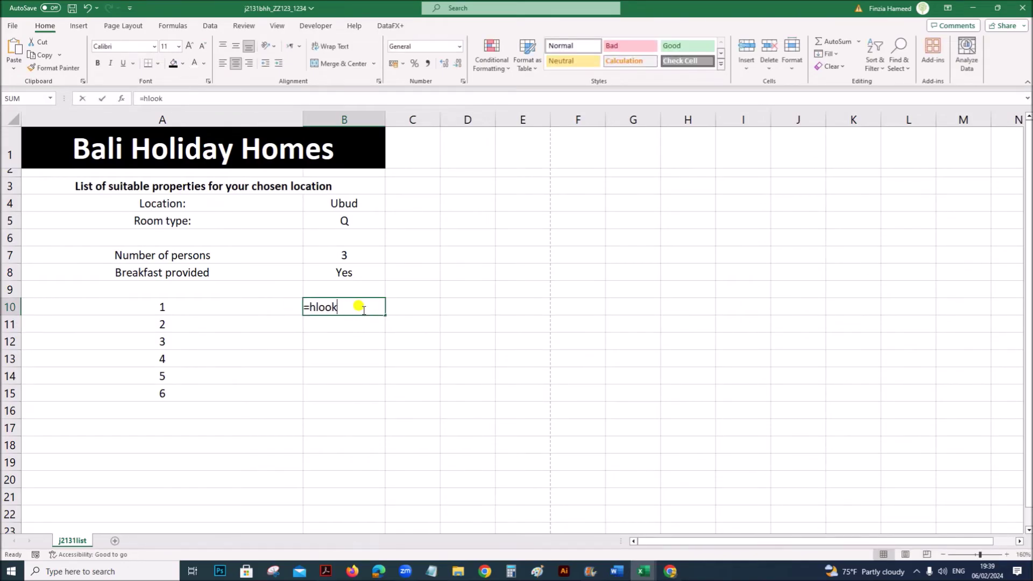
double_click(364, 309)
text(u)
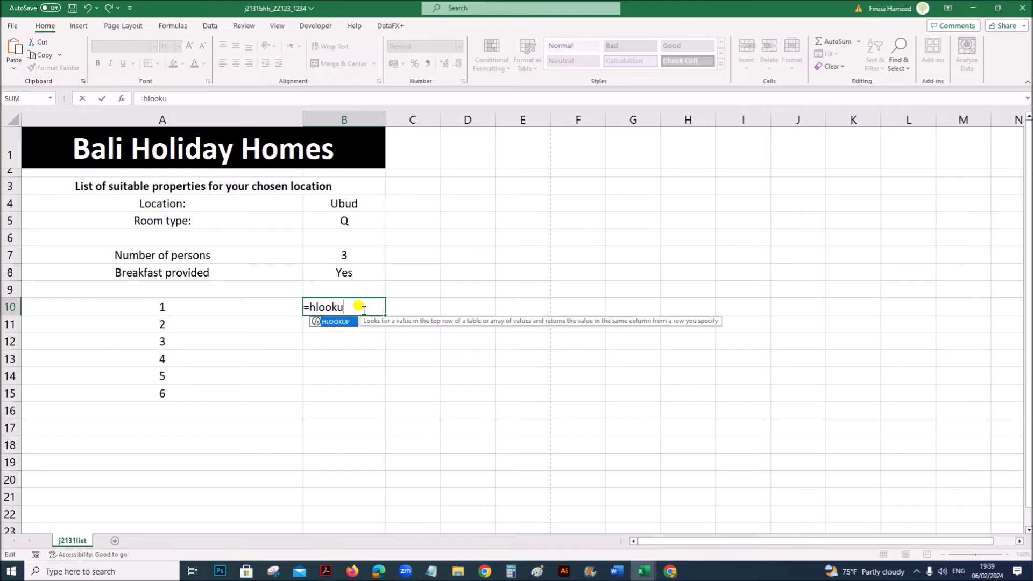
text(p()
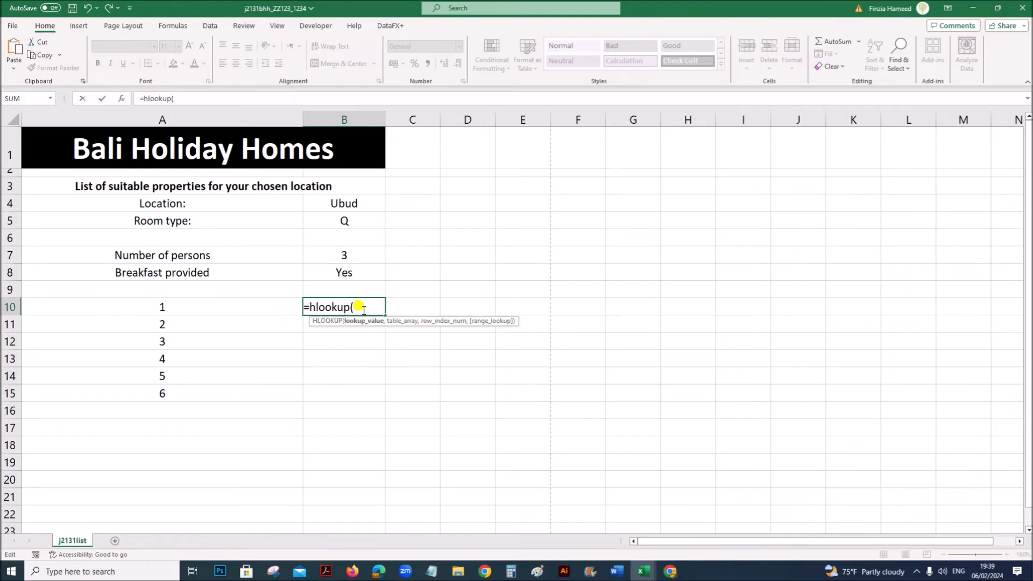
click(123, 99)
drag(572, 161, 599, 179)
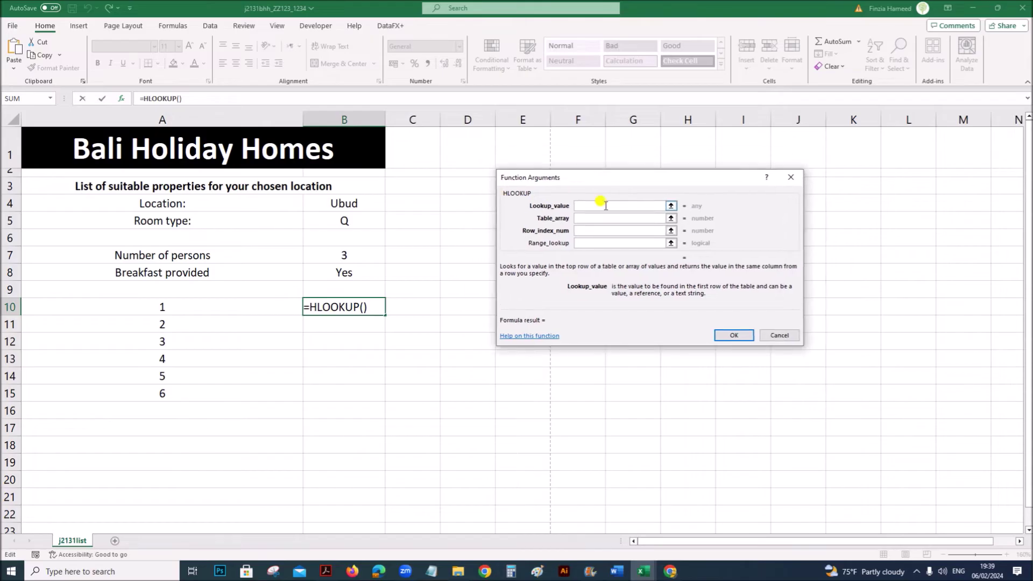
- Set the HLOOKUP lookup value to B4 and table array to the j2131home B2:H8 range
click(347, 206)
click(582, 218)
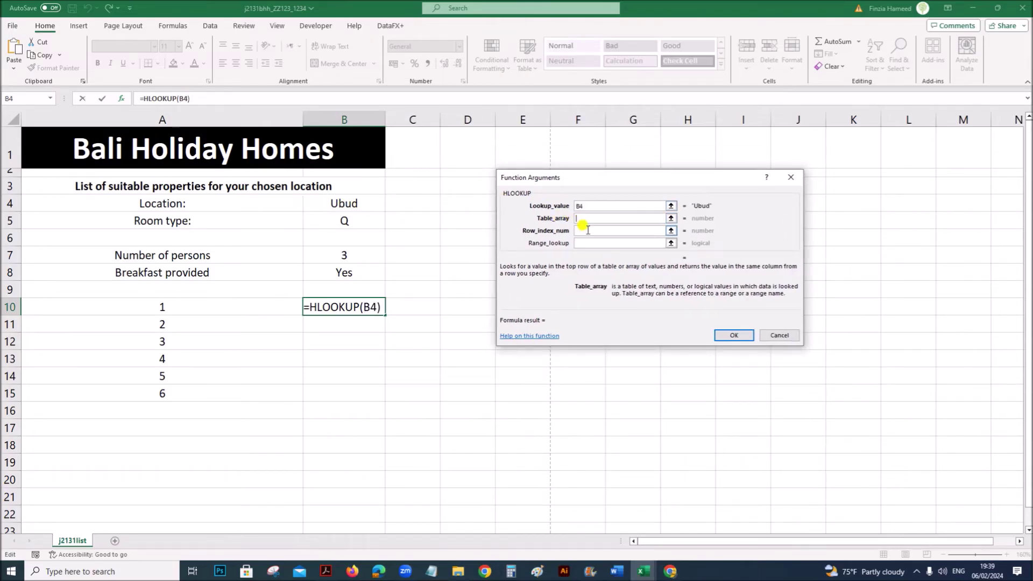
click(641, 570)
click(520, 525)
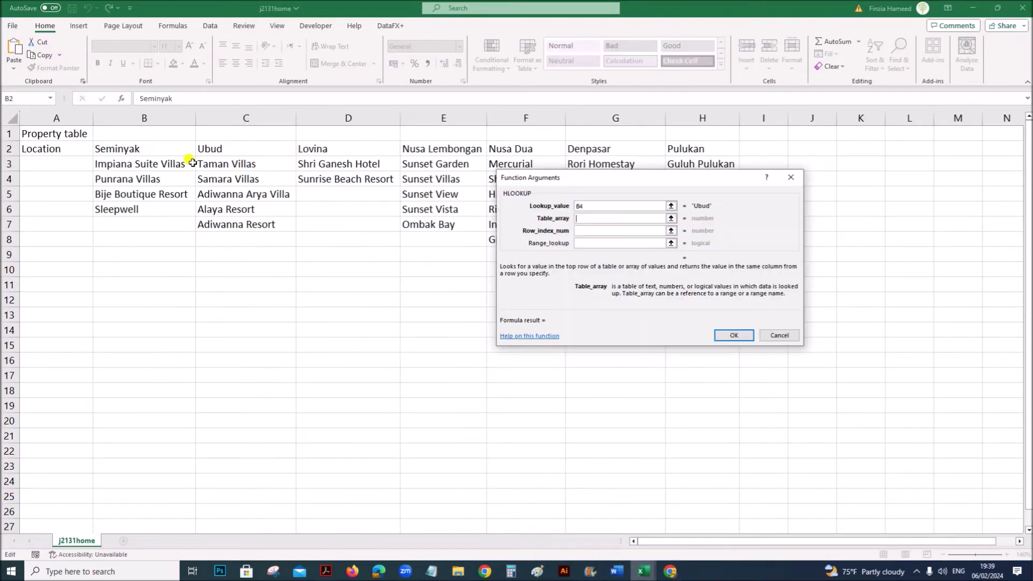
drag(175, 151, 699, 244)
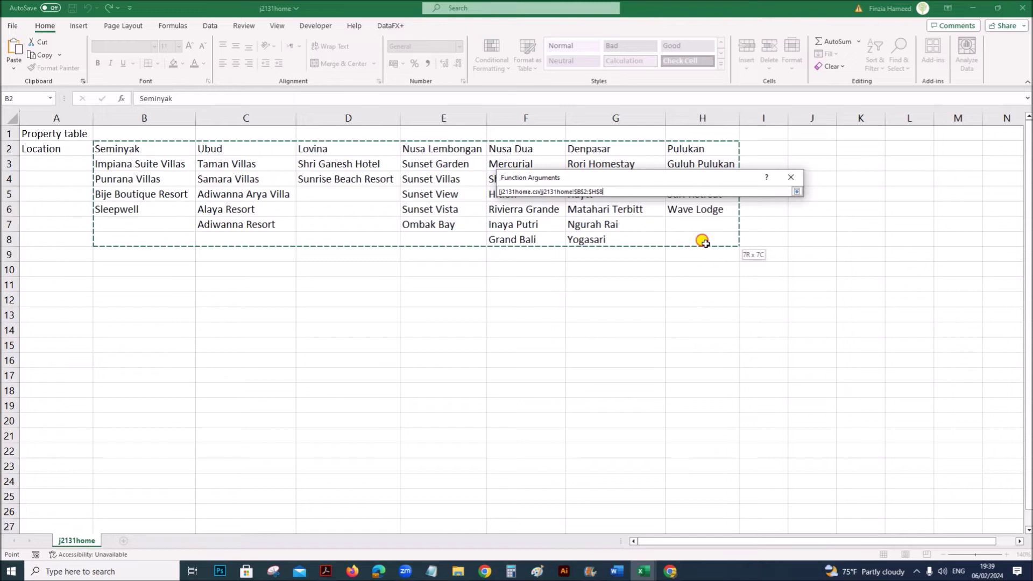
drag(704, 243, 705, 243)
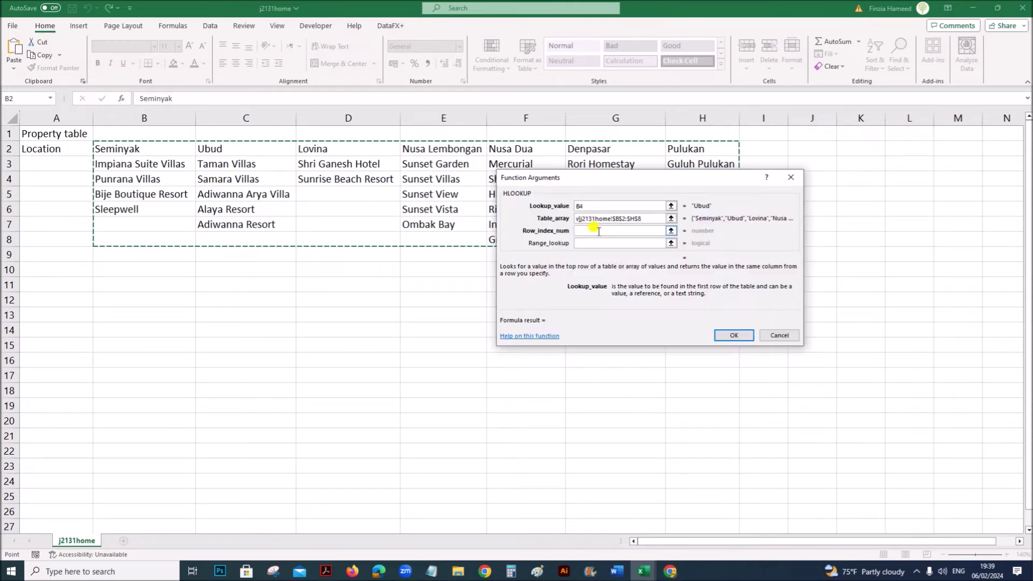
drag(570, 177, 535, 241)
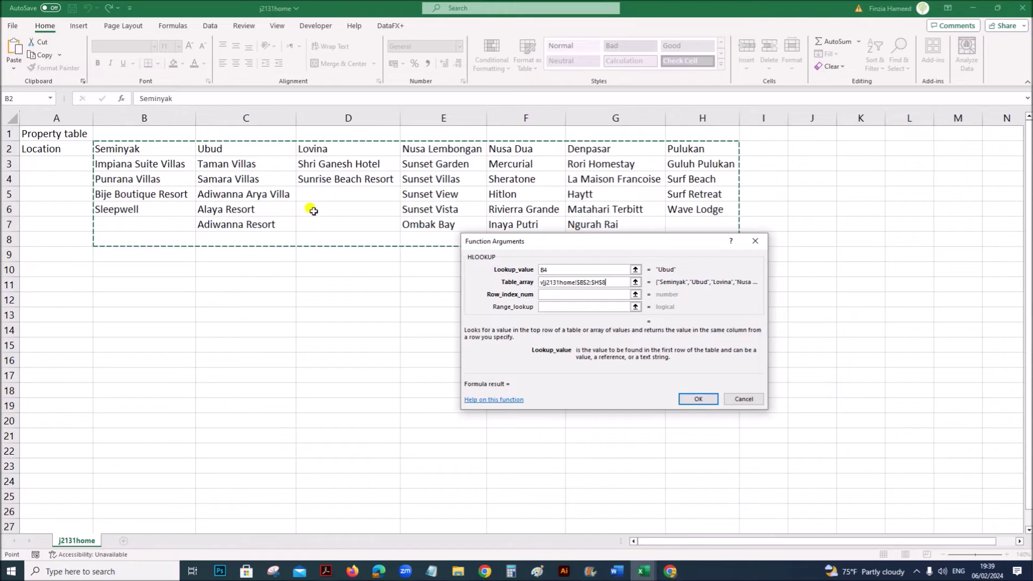
- Set row index A10+1 and range lookup 0, so B10 returns Taman Villas
click(578, 295)
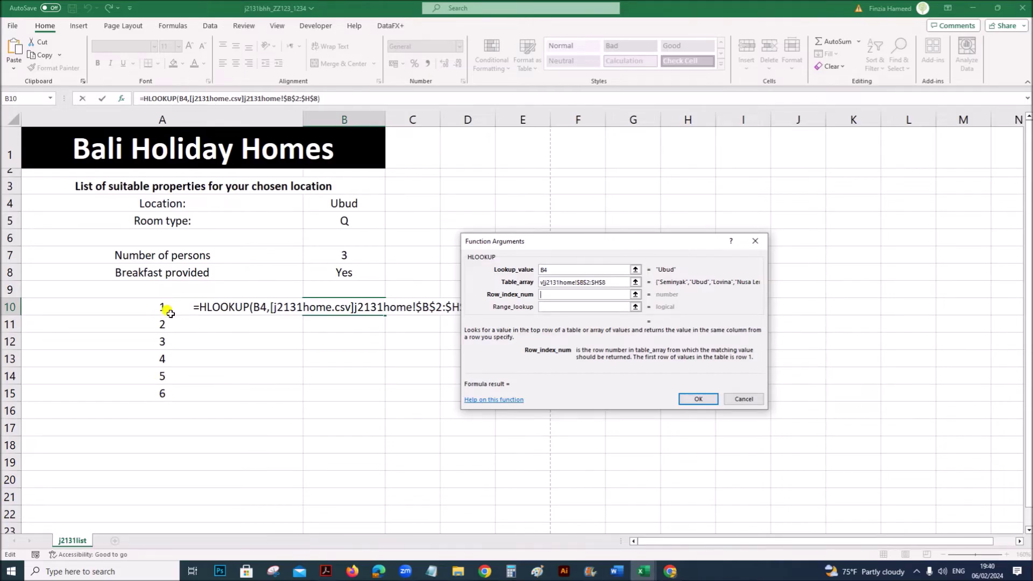
drag(540, 246, 650, 188)
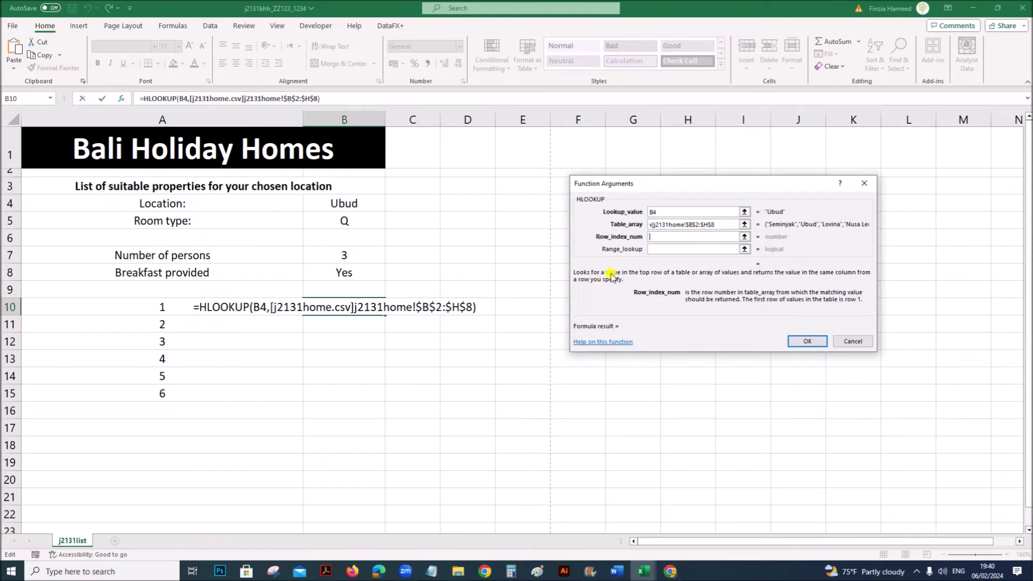
click(164, 308)
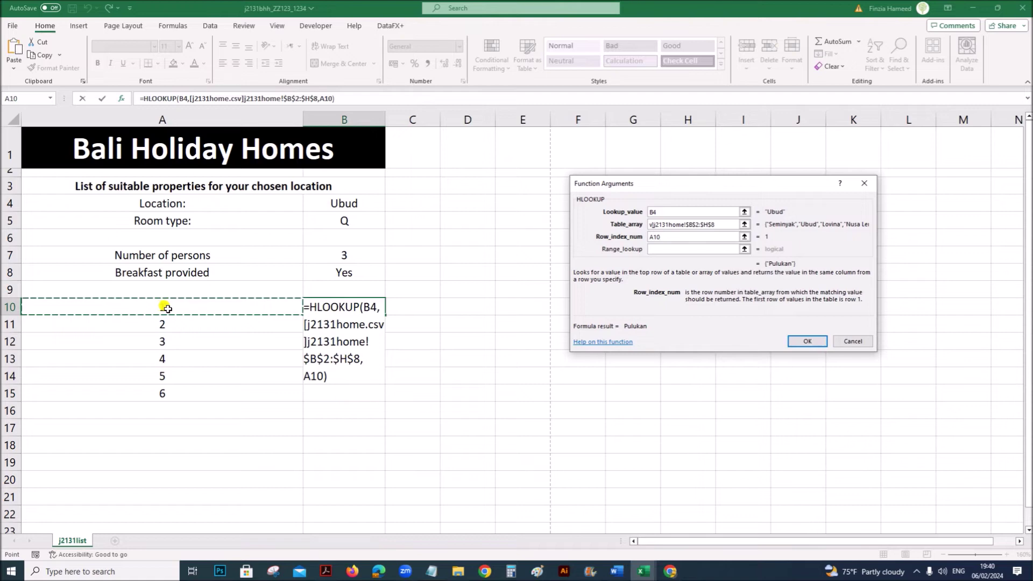
text(+1)
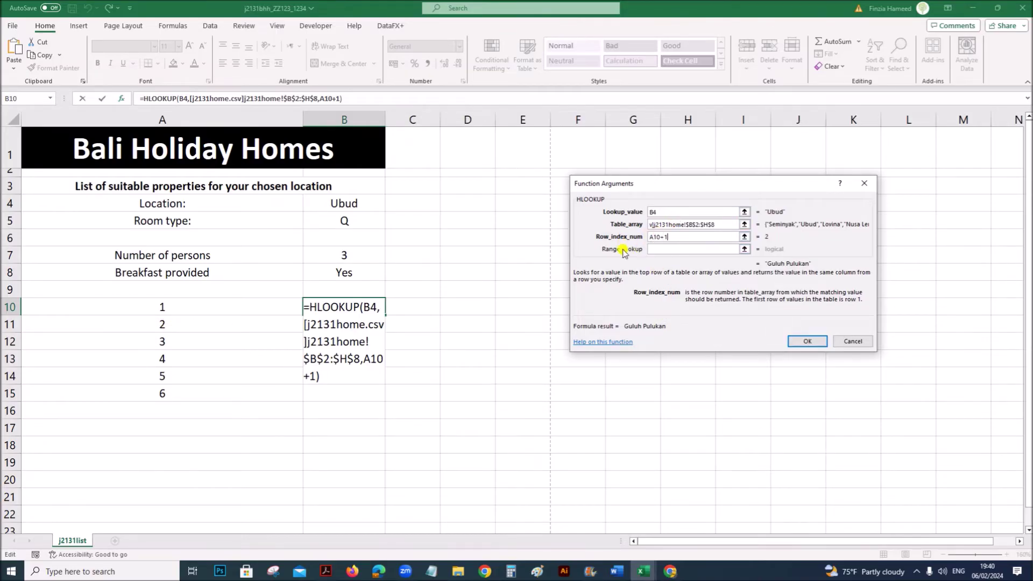
click(657, 249)
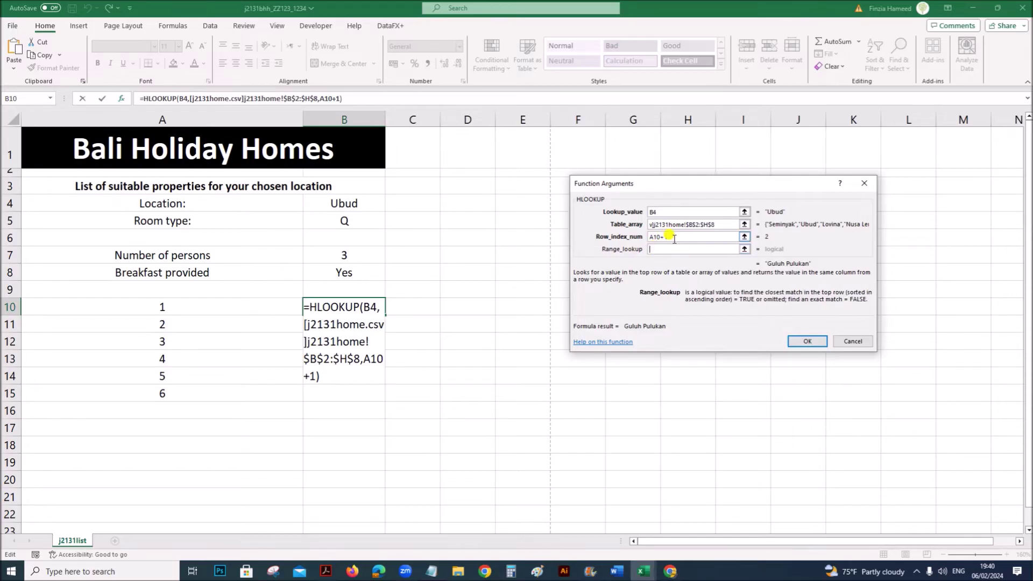
text(0)
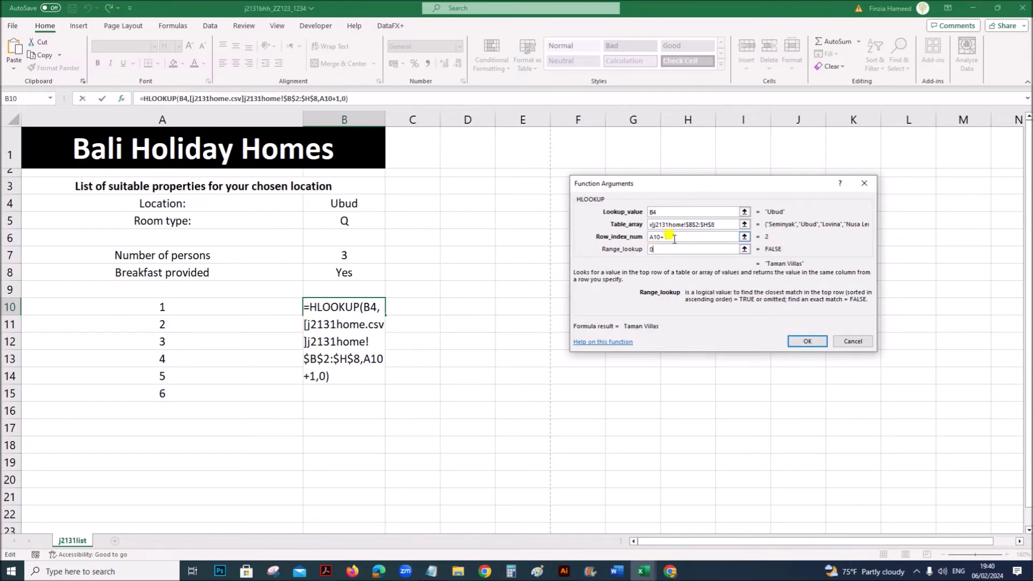
click(809, 342)
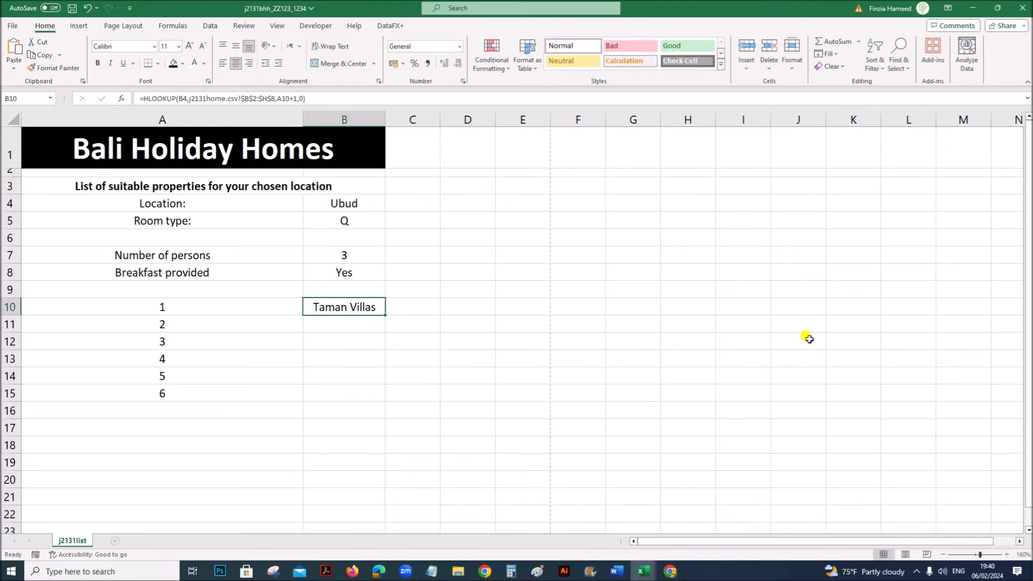
- Make B10's B4 reference absolute as $B$4
double_click(373, 308)
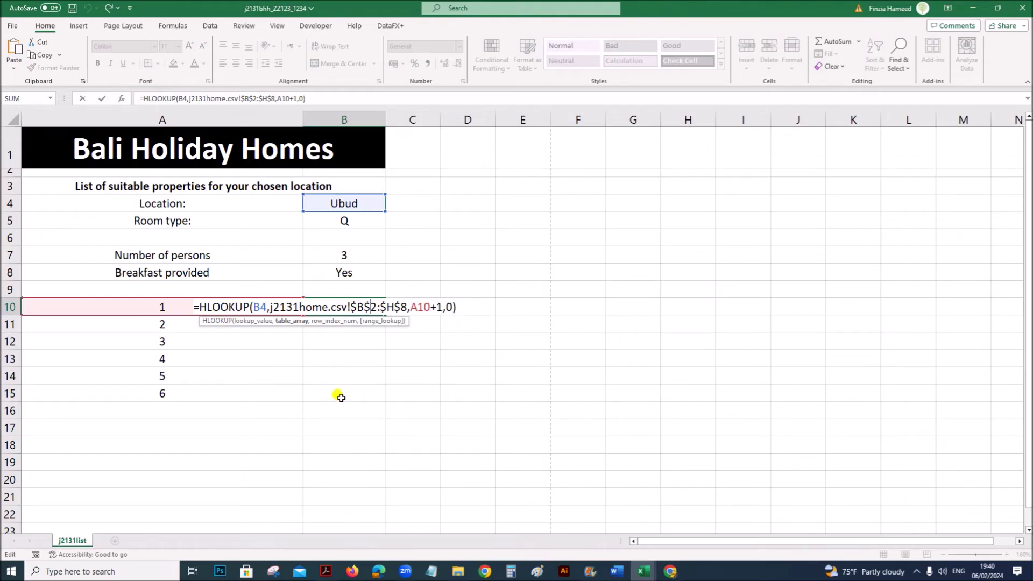
click(260, 307)
double_click(259, 306)
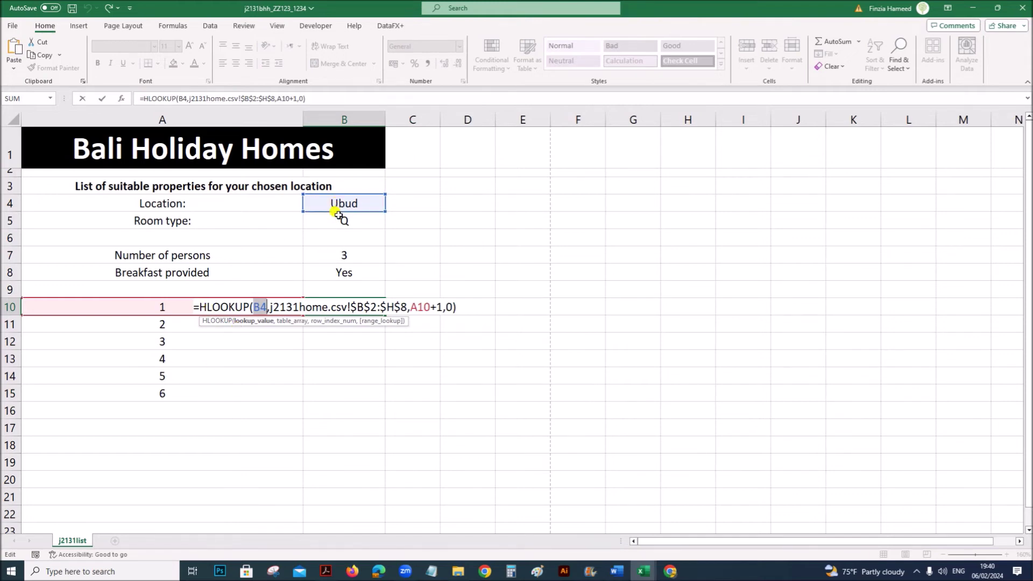
key(F4)
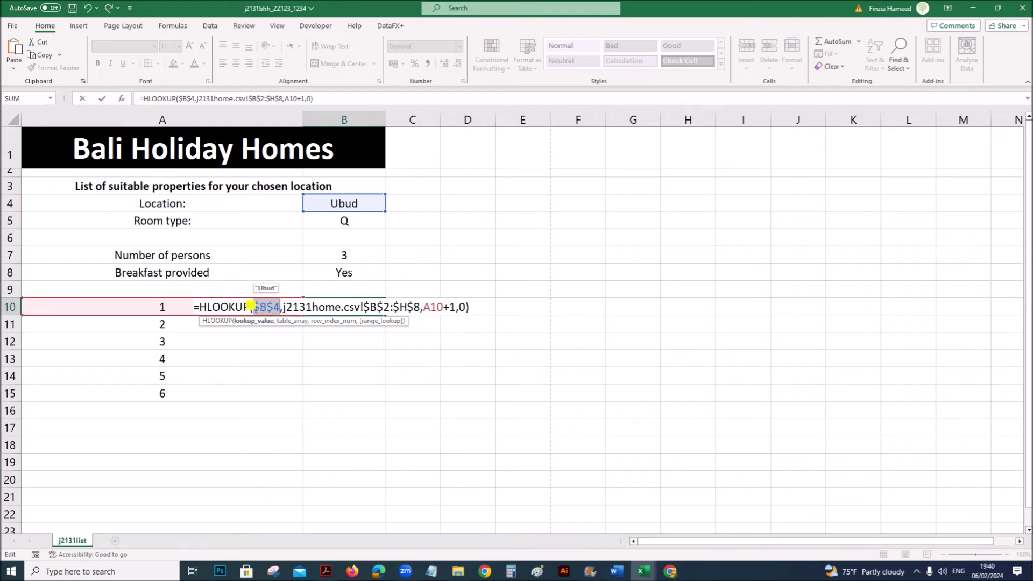
key(Return)
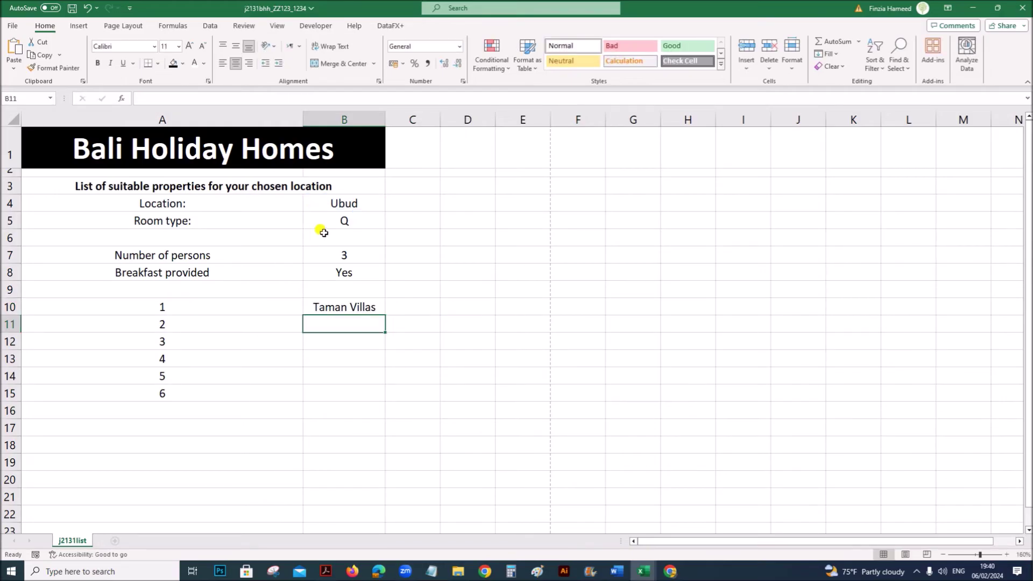
- Fill the B10 formula down to B15 and autofit column B to the property names
click(363, 307)
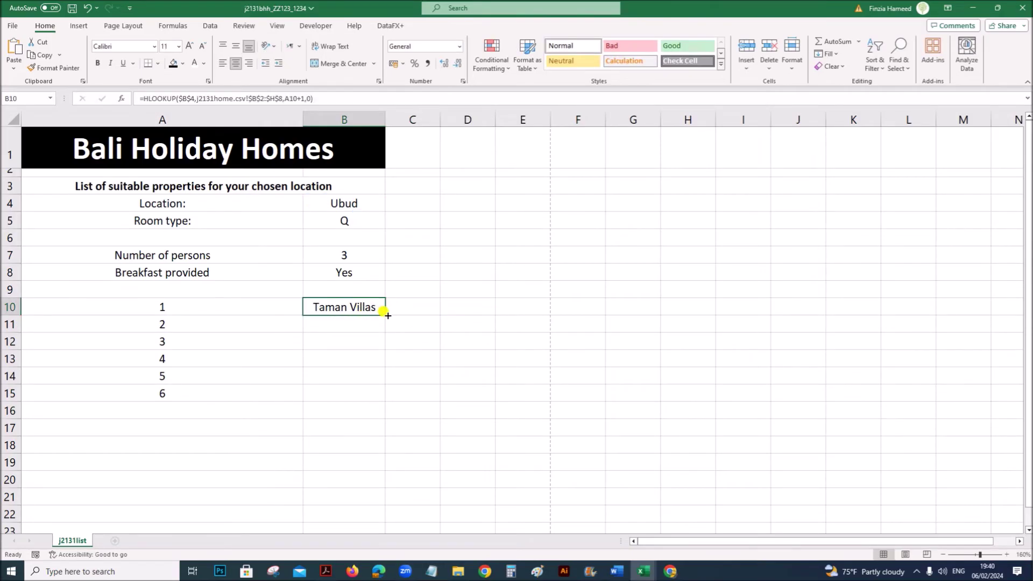
drag(382, 312, 369, 393)
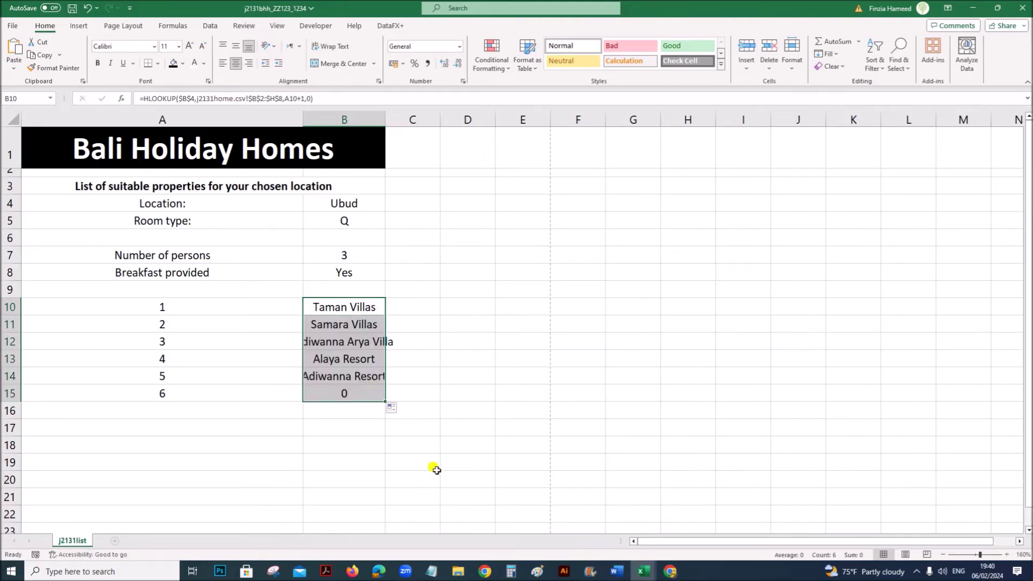
double_click(388, 121)
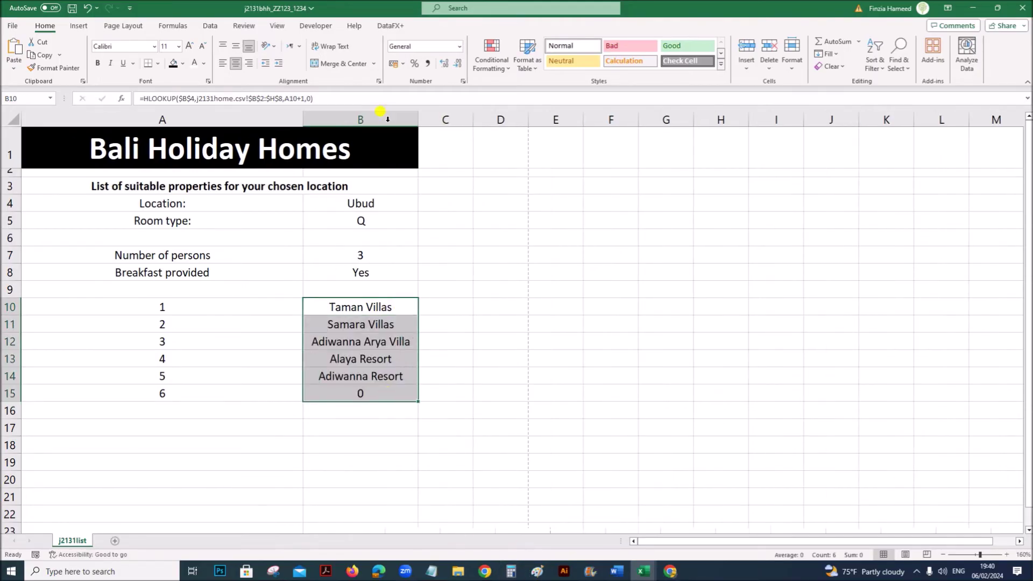
click(359, 395)
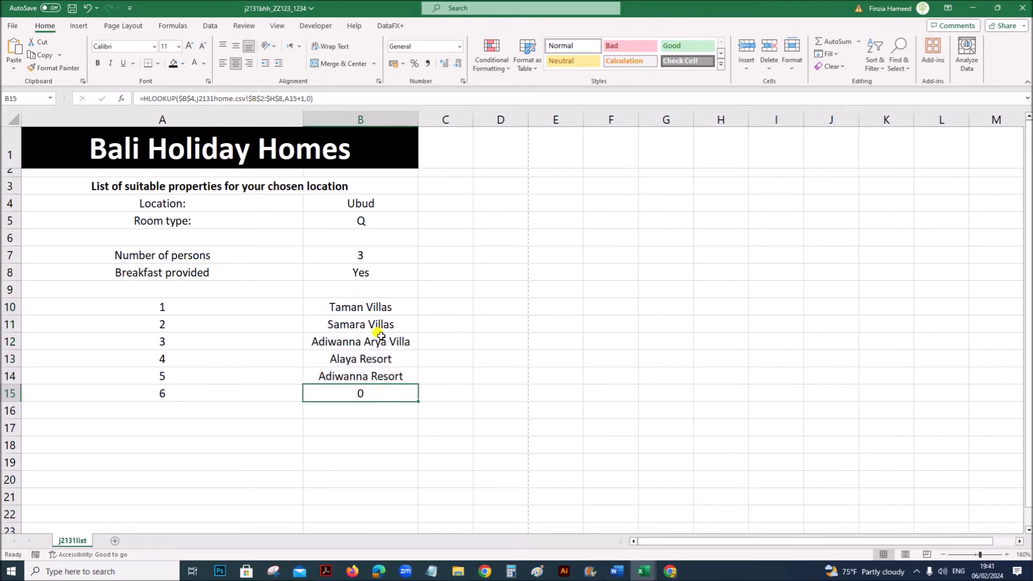
click(370, 203)
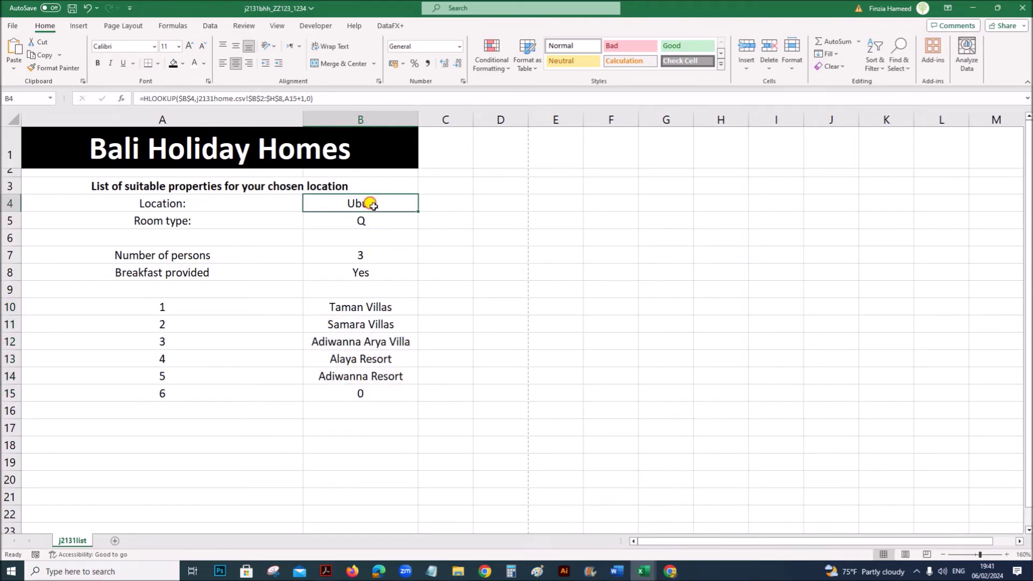
- Verify in j2131home that Ubud lists five properties in C3:C7, then return to the question paper
click(642, 572)
click(544, 520)
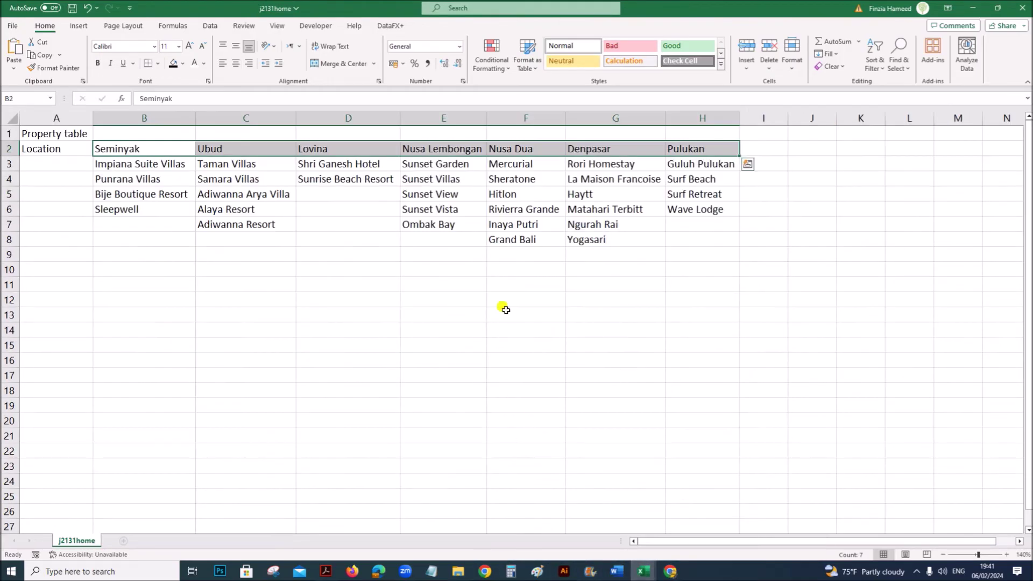
click(621, 251)
drag(213, 164, 224, 222)
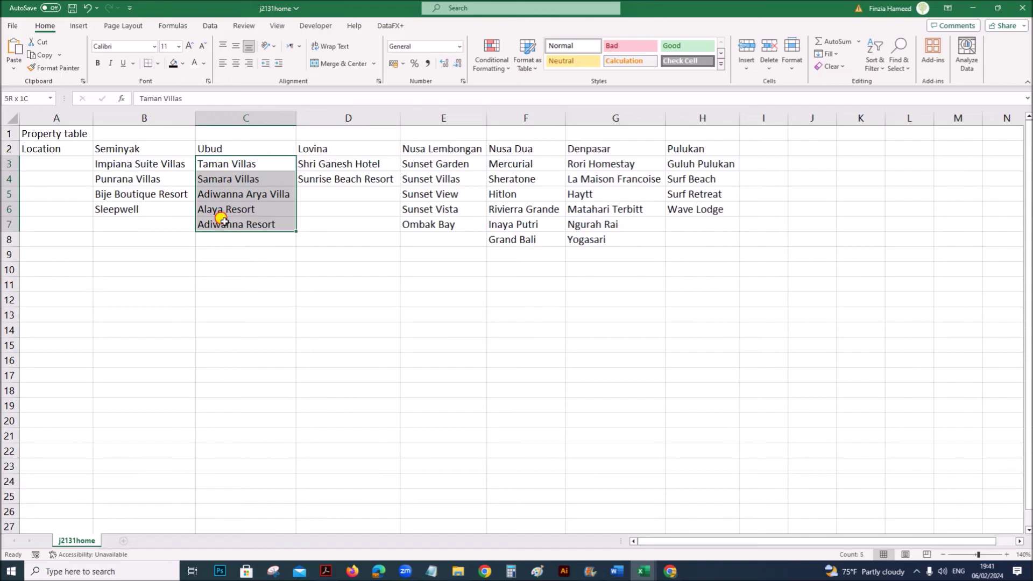
click(511, 238)
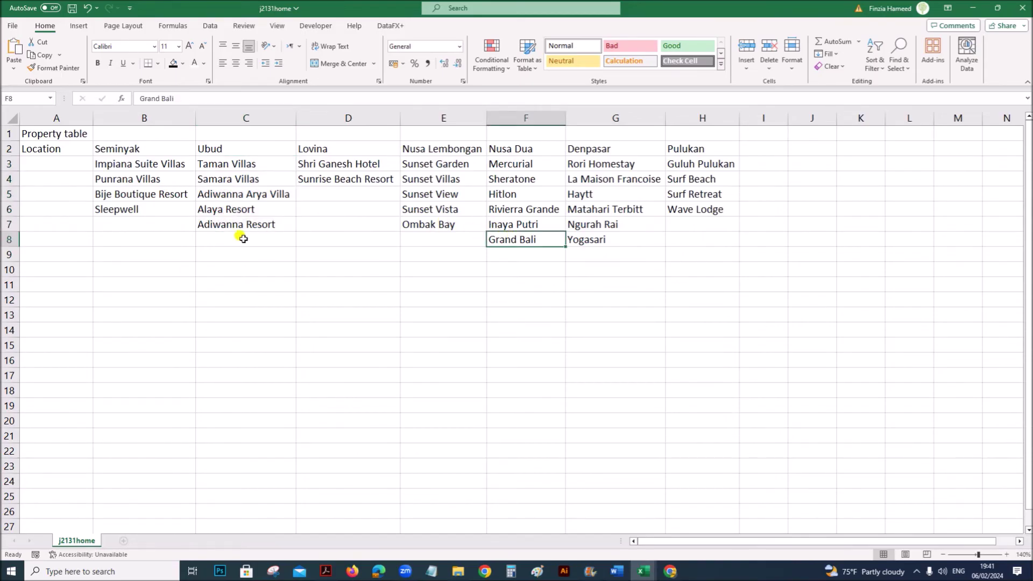
click(326, 572)
- Highlight question 18's rule for locations with fewer than 6 properties, then go back to j2131home
click(403, 431)
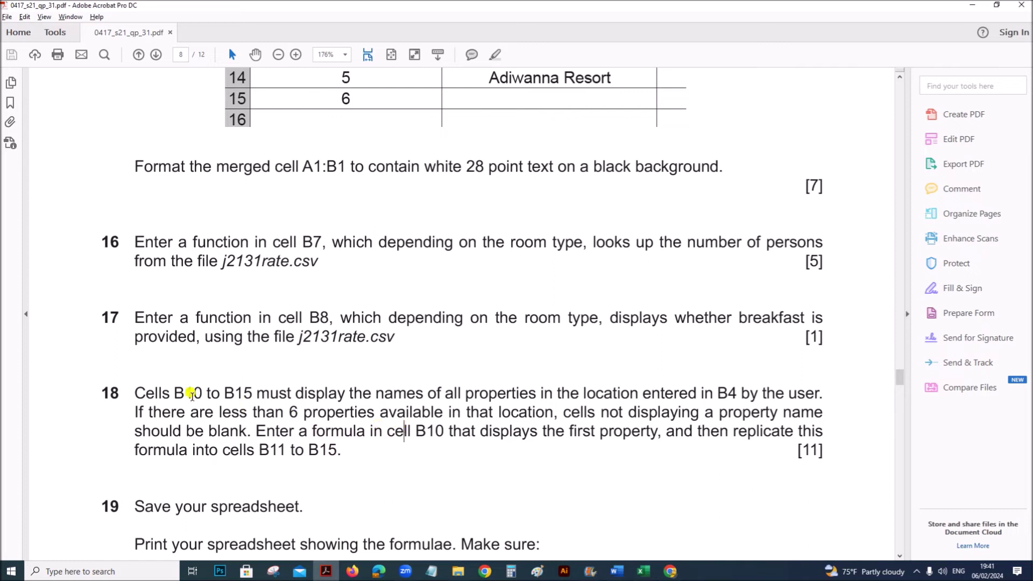
drag(149, 412, 540, 414)
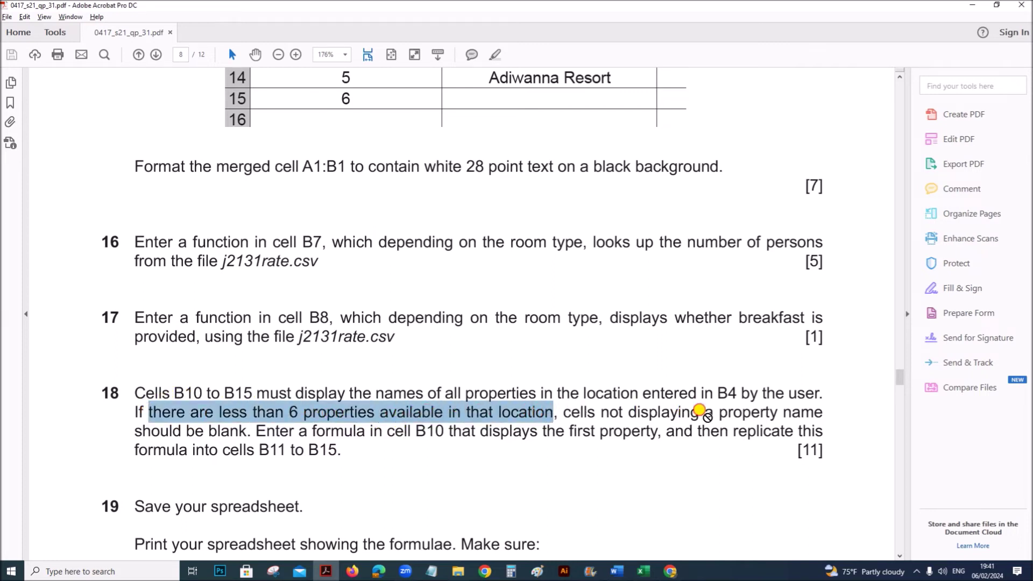
click(563, 432)
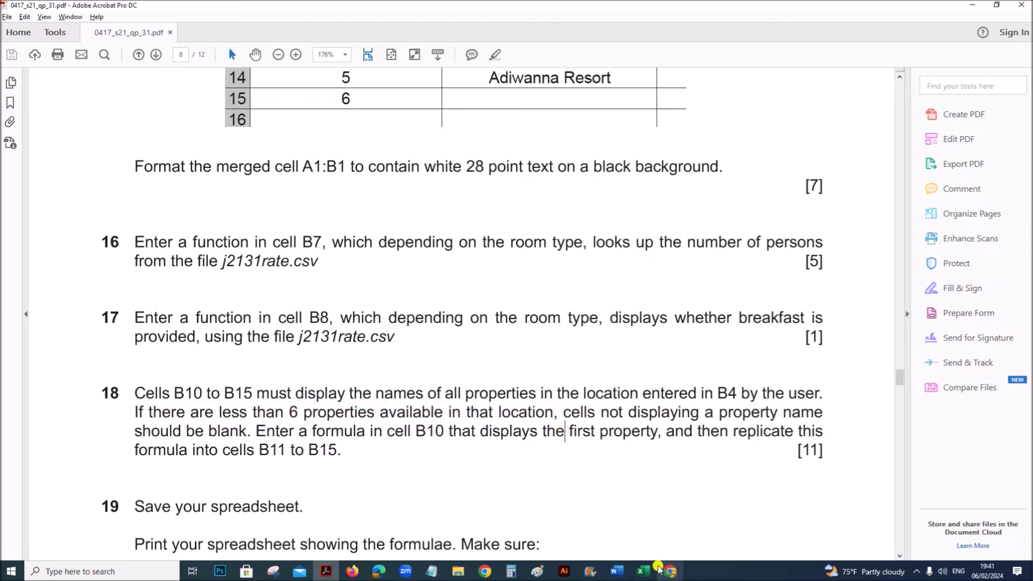
click(645, 572)
click(525, 536)
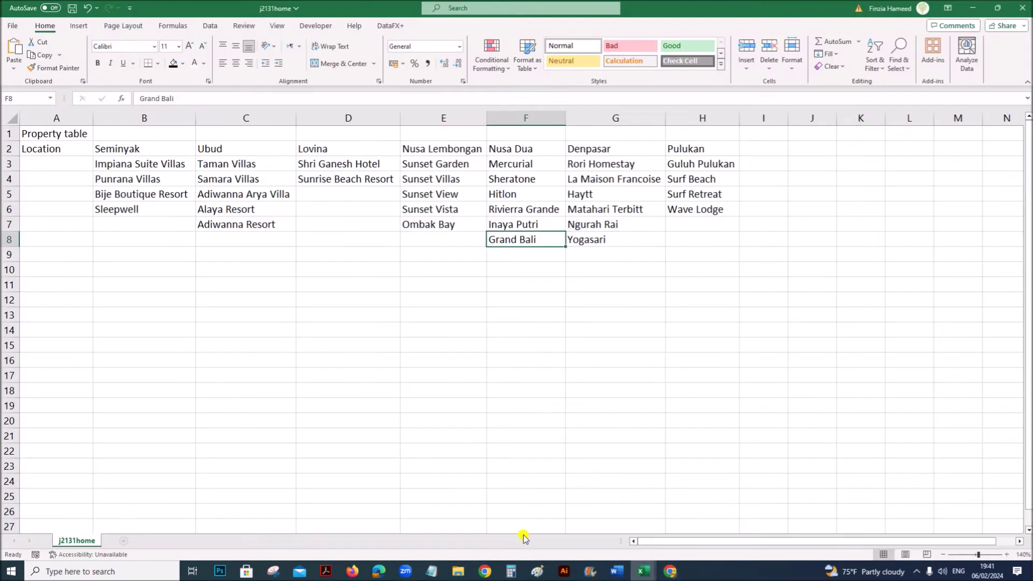
- Copy Lovina from j2131home's D2 into B4 of the Bali Holiday Homes sheet
click(328, 148)
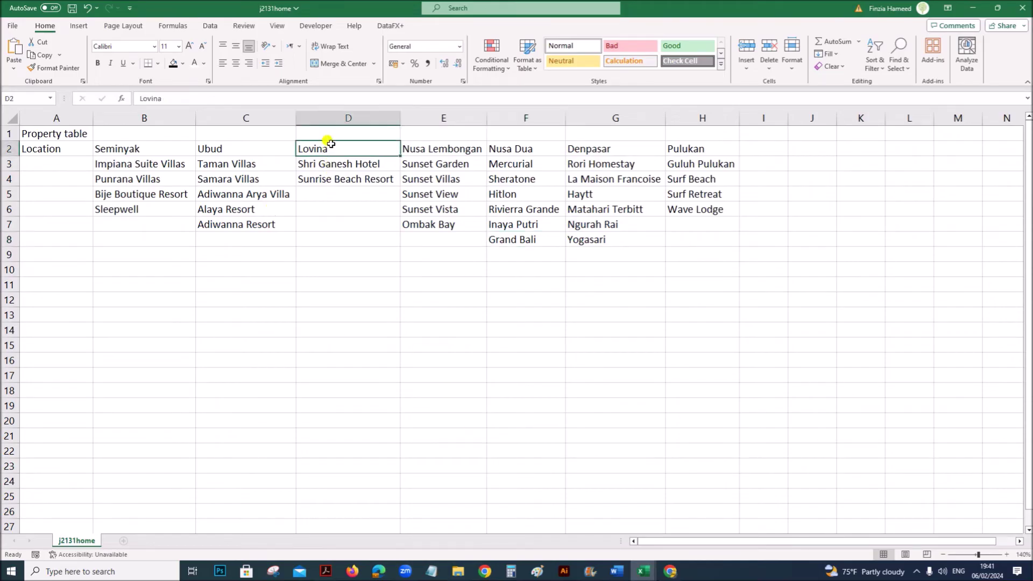
key(ctrl+c)
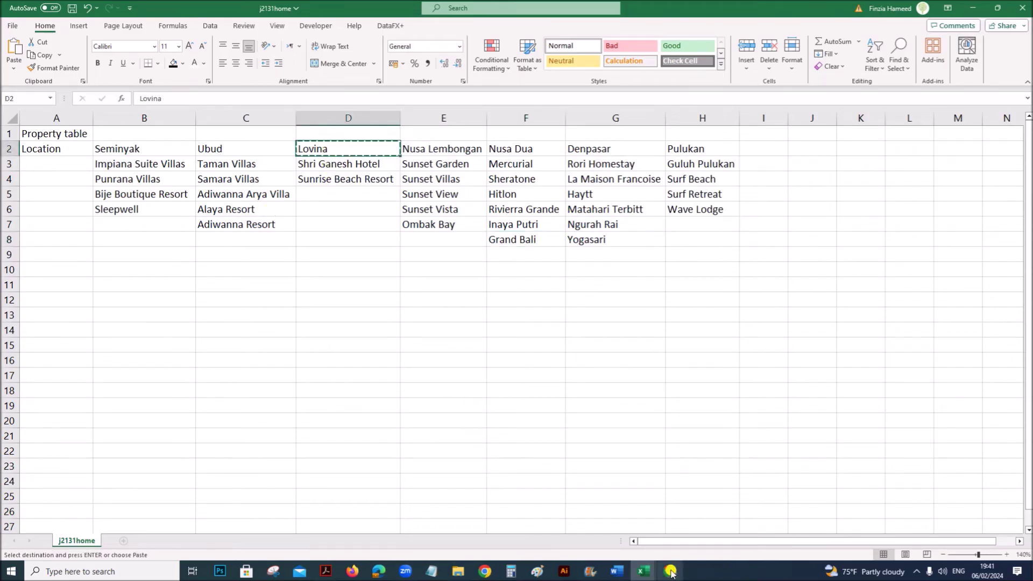
click(644, 571)
click(662, 534)
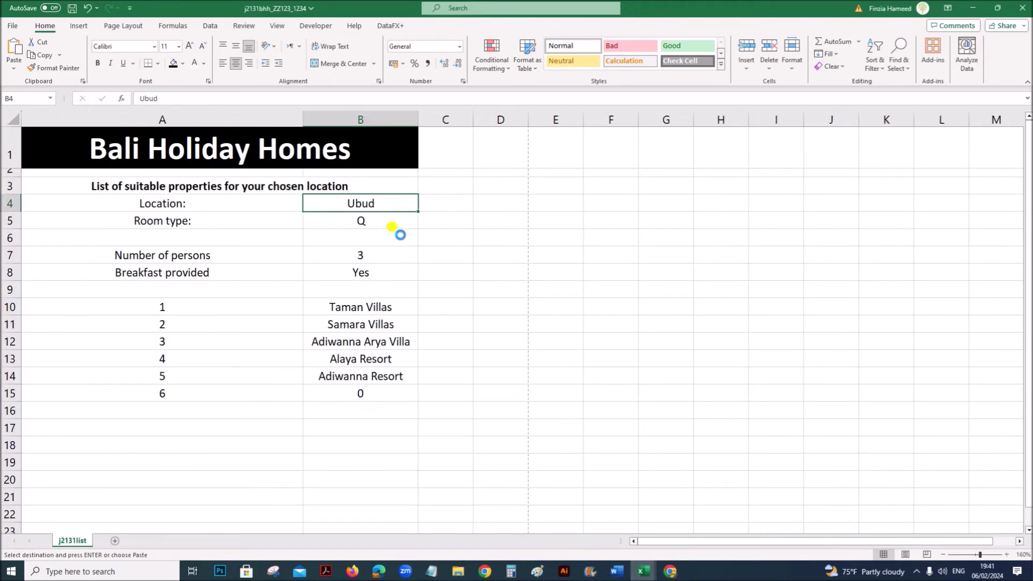
key(ctrl+v)
- Inspect the two Lovina properties in B10:B11 and the zeros in B12:B15
click(484, 393)
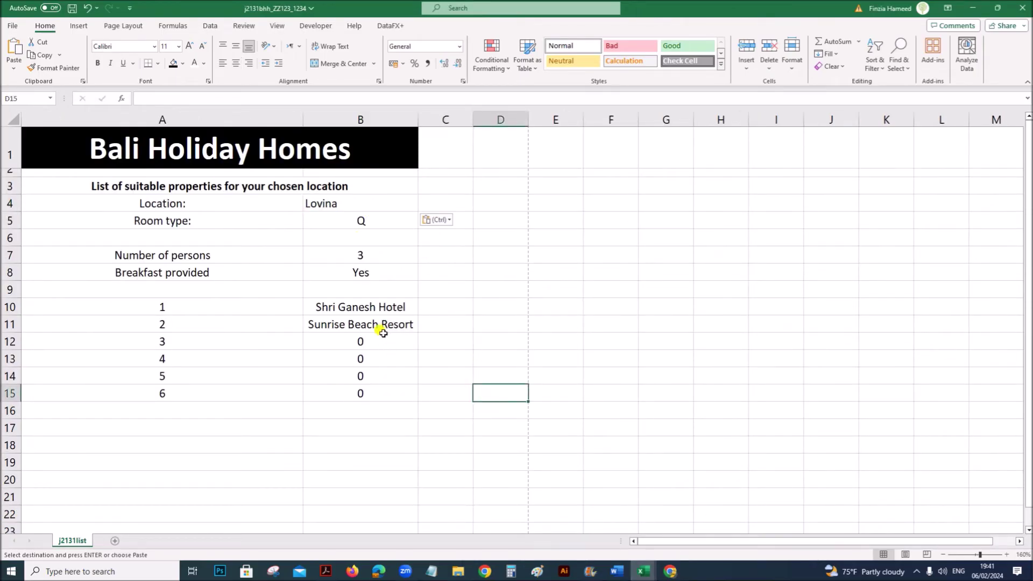
drag(378, 306, 379, 390)
click(491, 361)
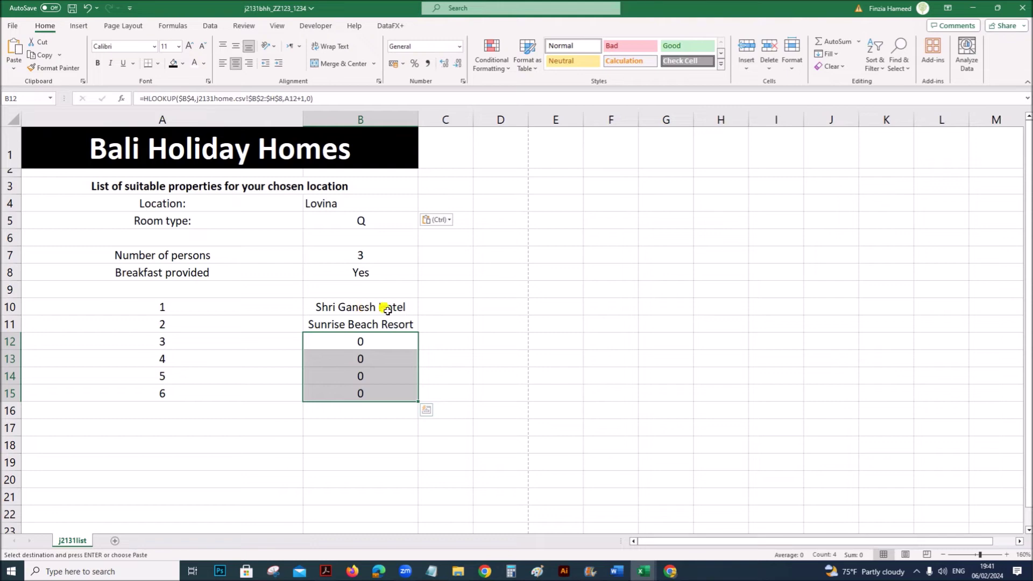
- Wrap B10's HLOOKUP in =IF(HLOOKUP(...)=0,"",HLOOKUP(...)) so empty lookups show blank
double_click(347, 311)
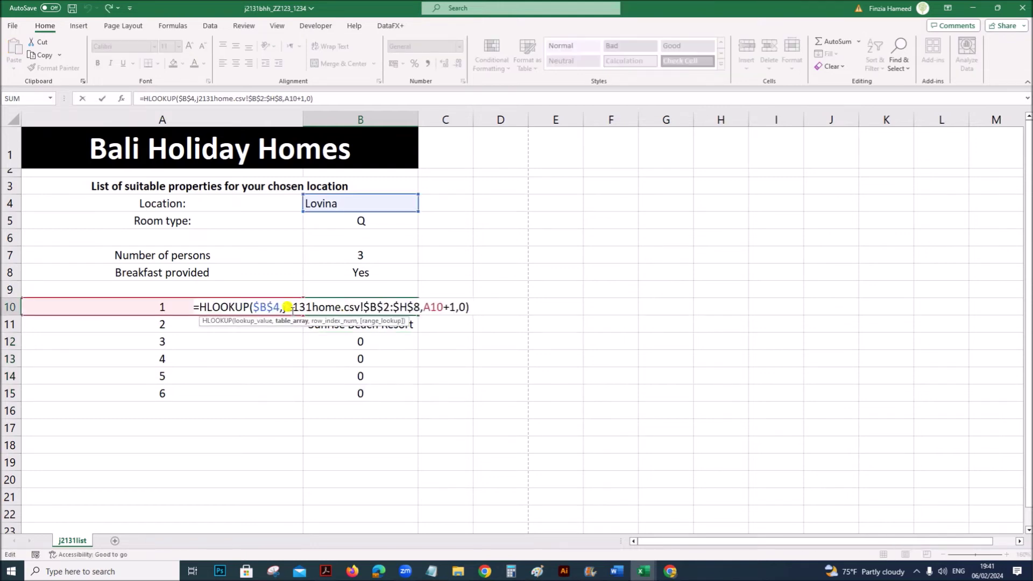
drag(198, 306, 469, 303)
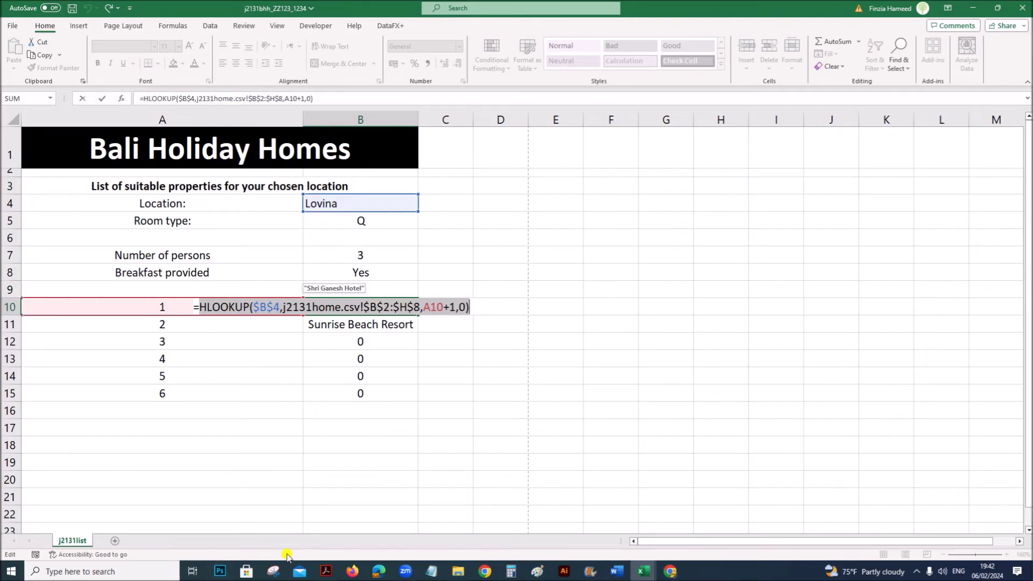
key(ctrl+c)
key(BackSpace)
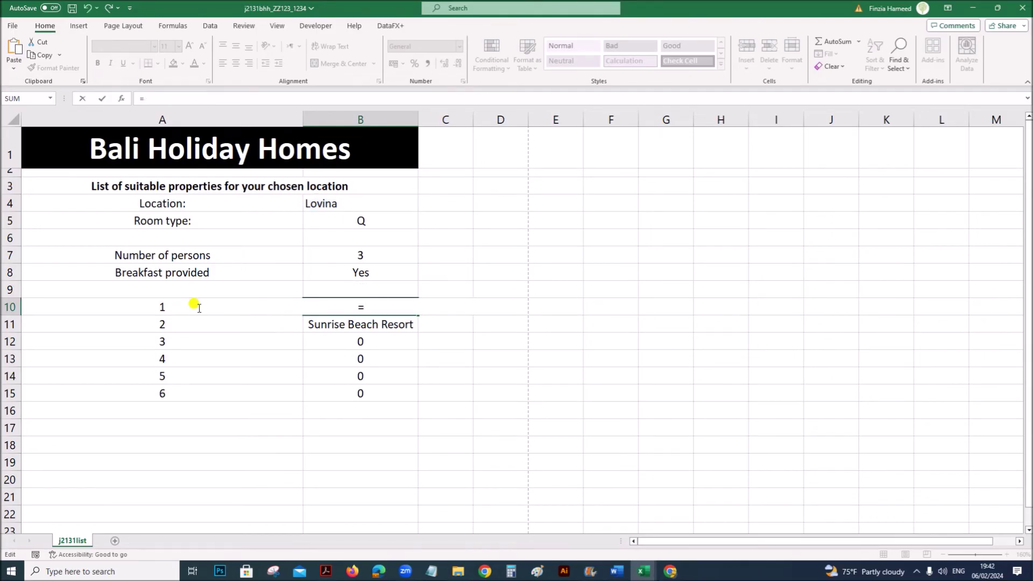
text(IF)
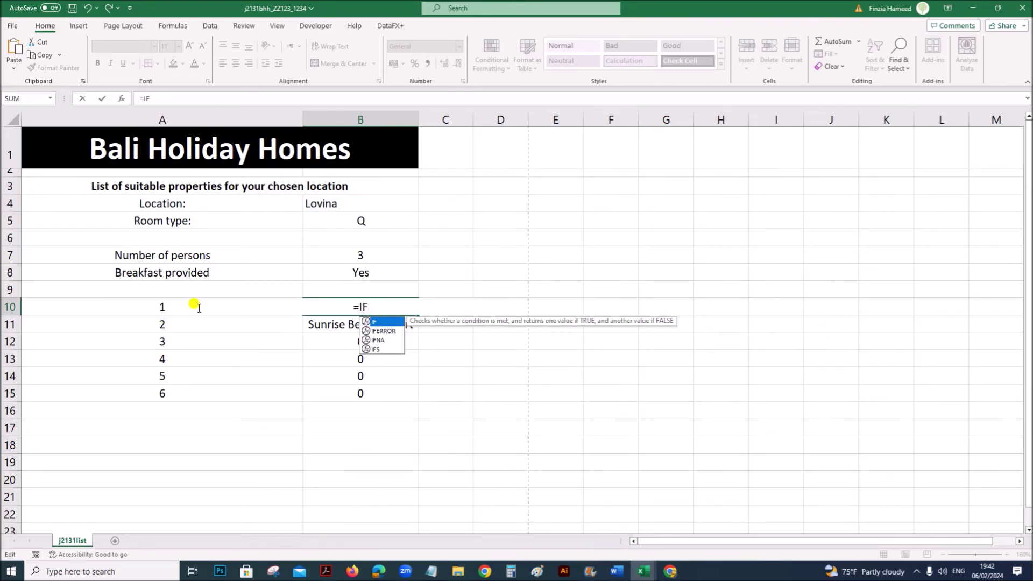
text(()
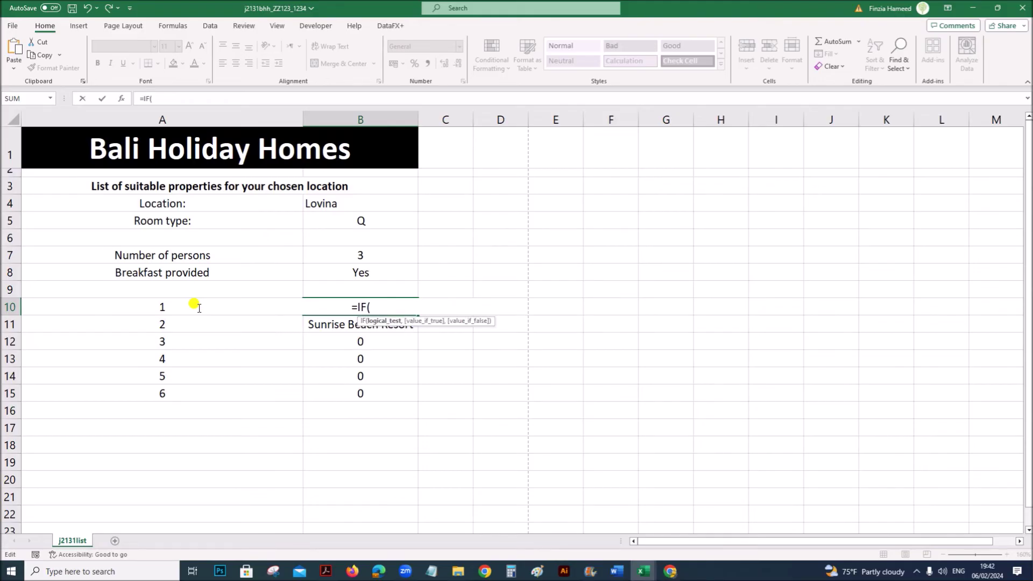
key(ctrl+v)
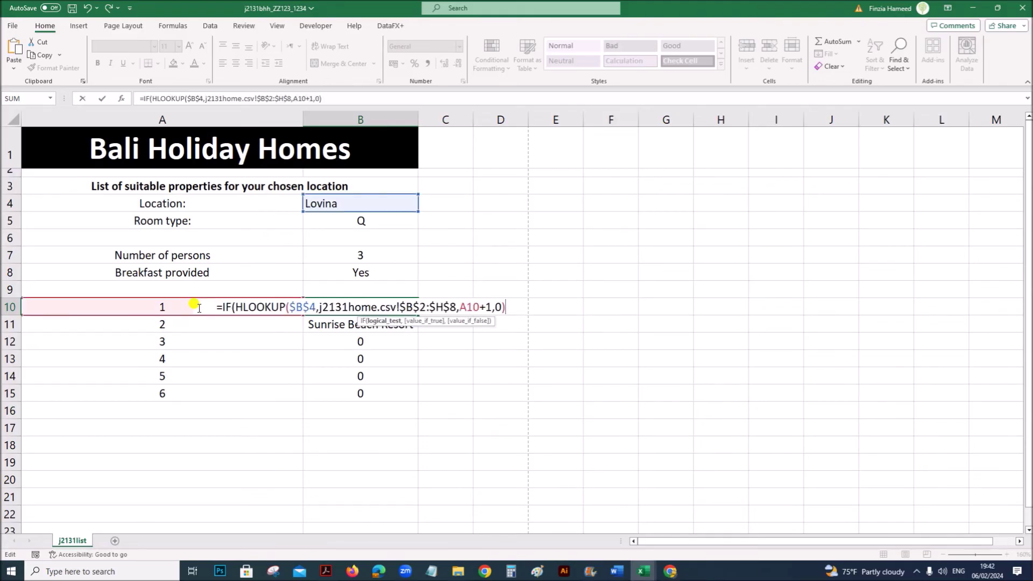
text(=0)
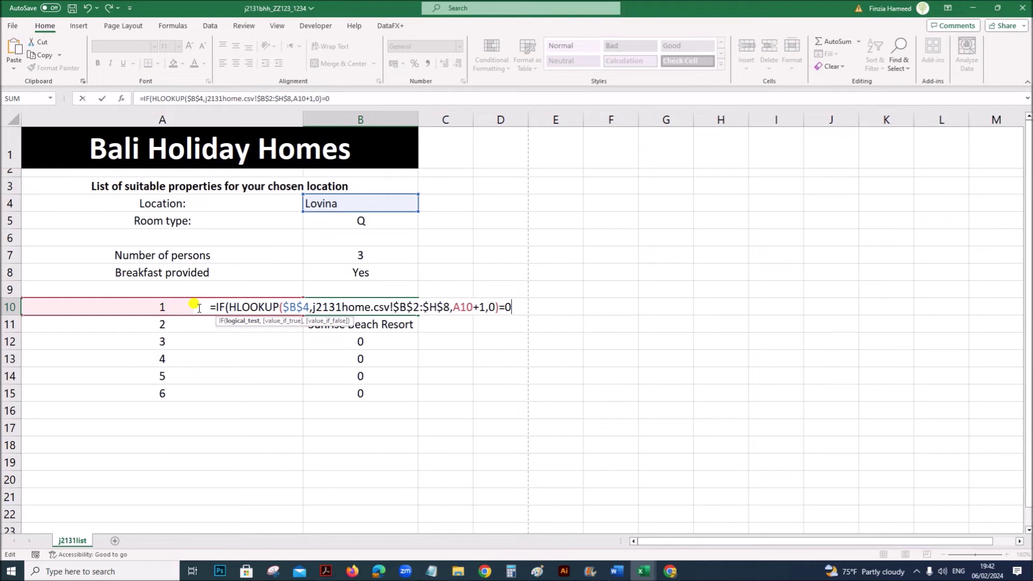
text(,)
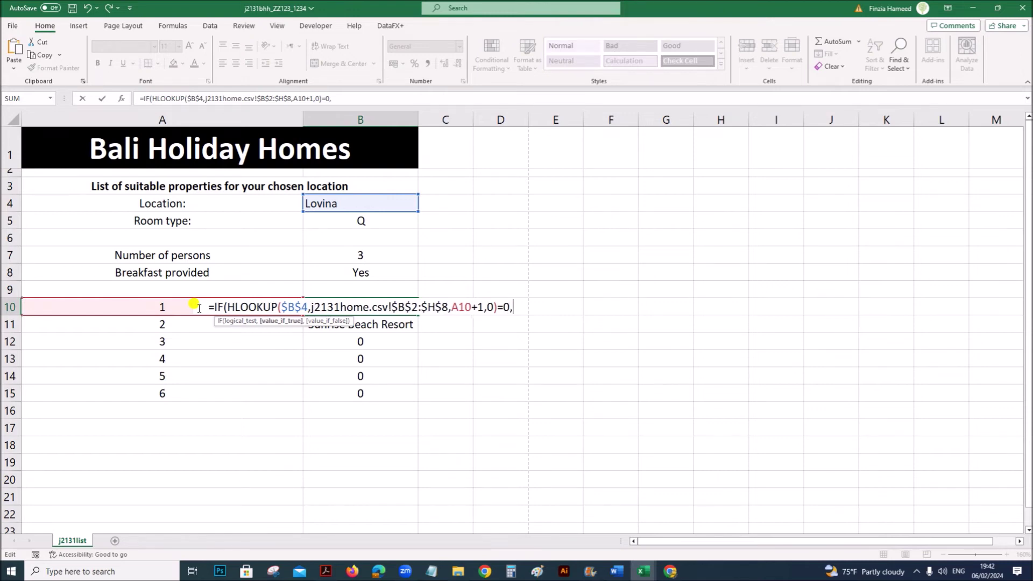
text("")
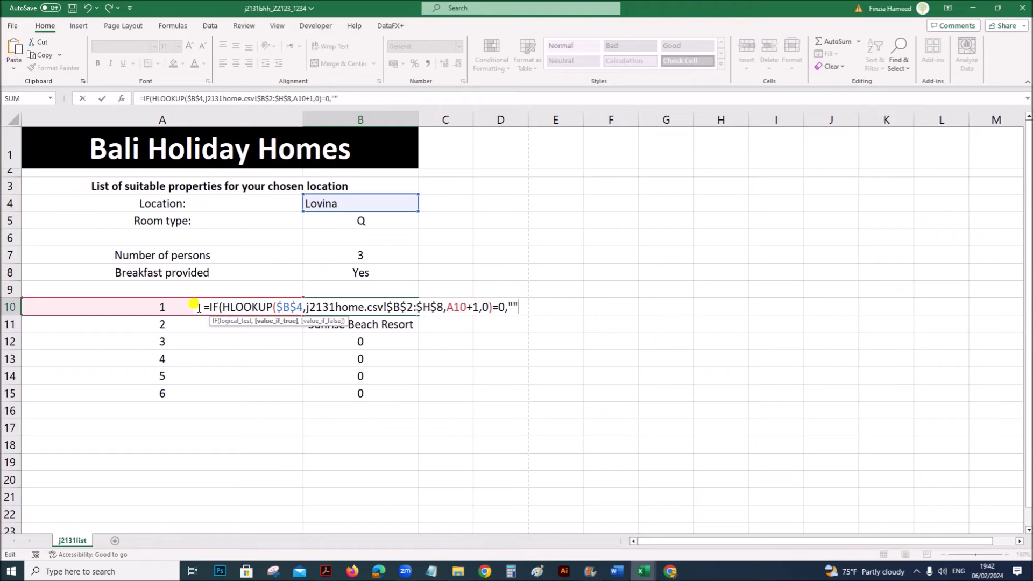
text(,)
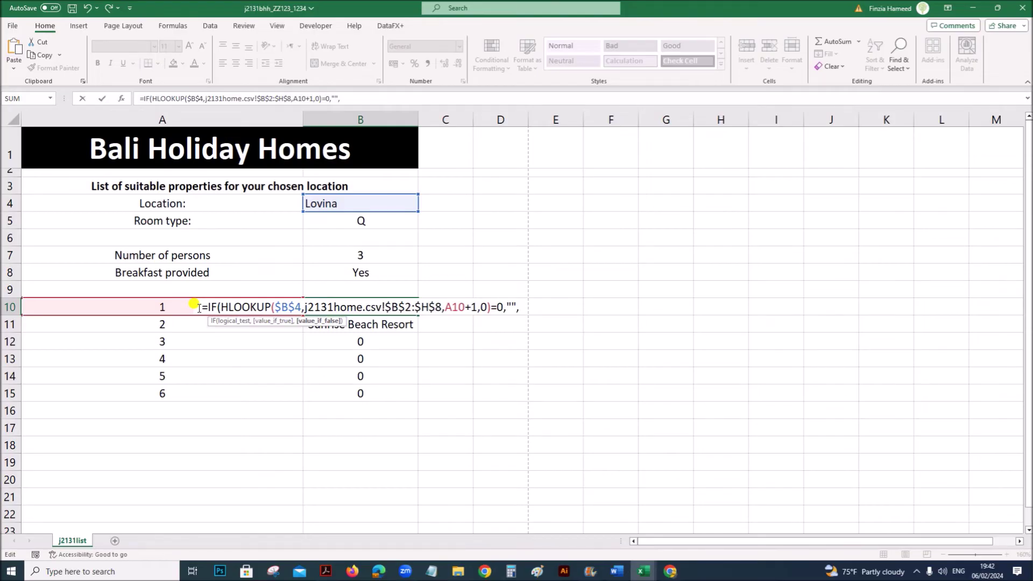
key(ctrl+v)
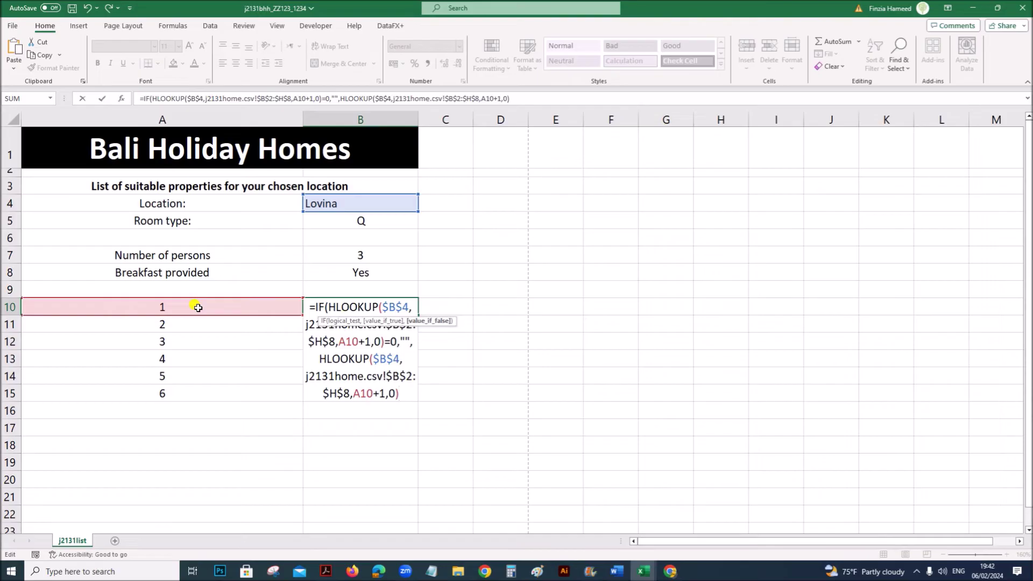
text())
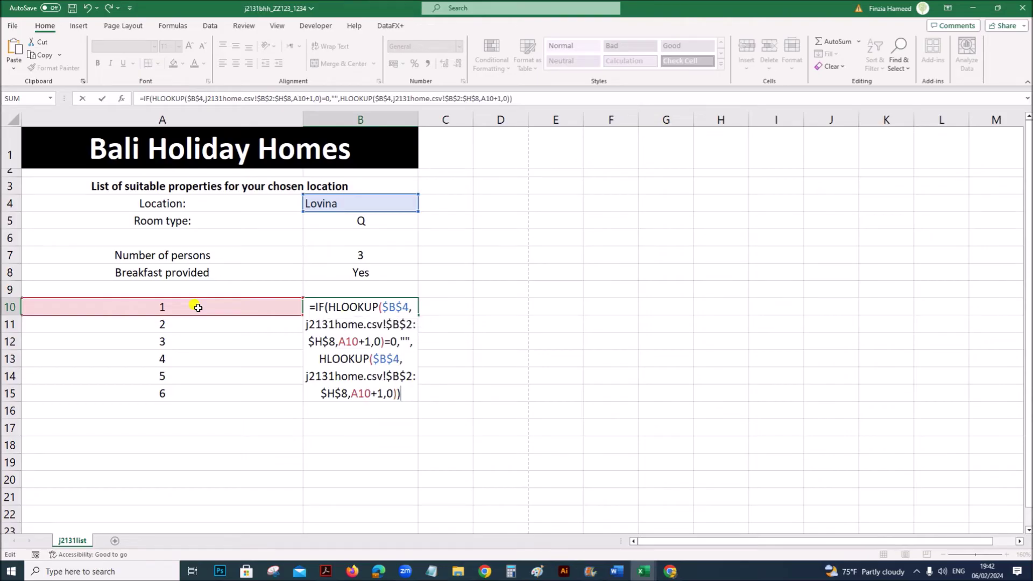
key(Return)
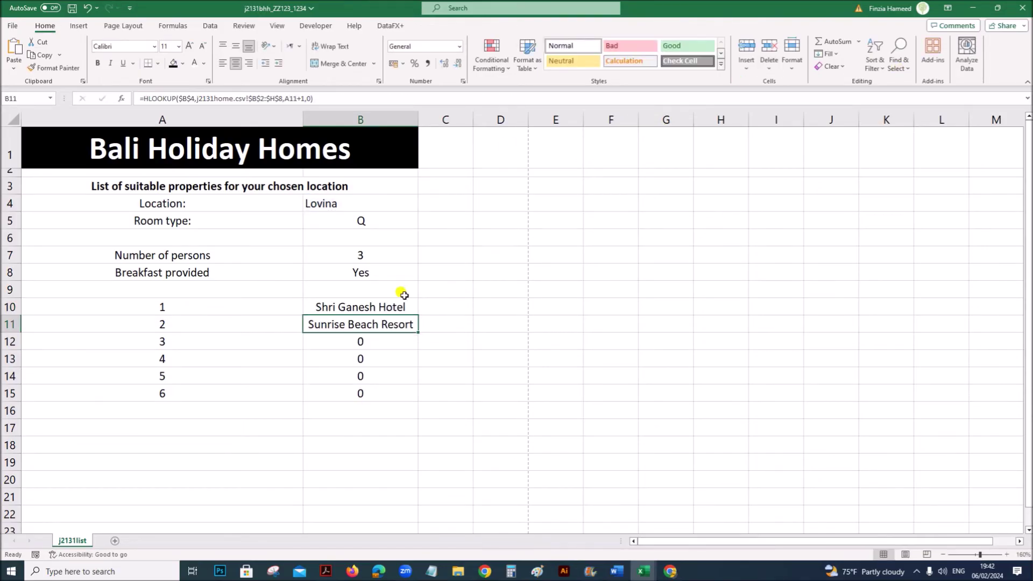
- Review the condition, empty-text result and second lookup of B10's IF formula, keeping it unchanged
double_click(381, 307)
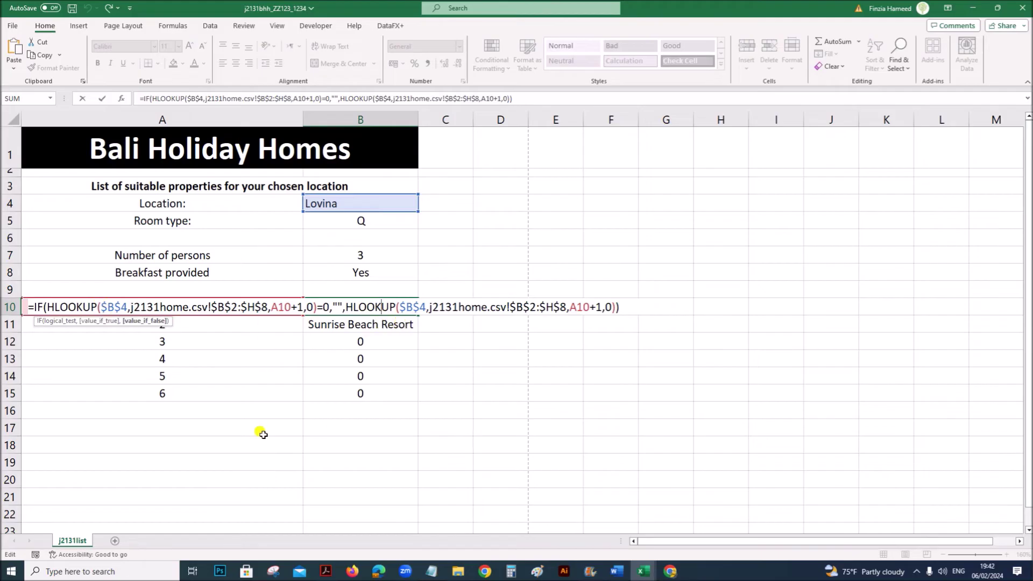
drag(47, 307, 325, 306)
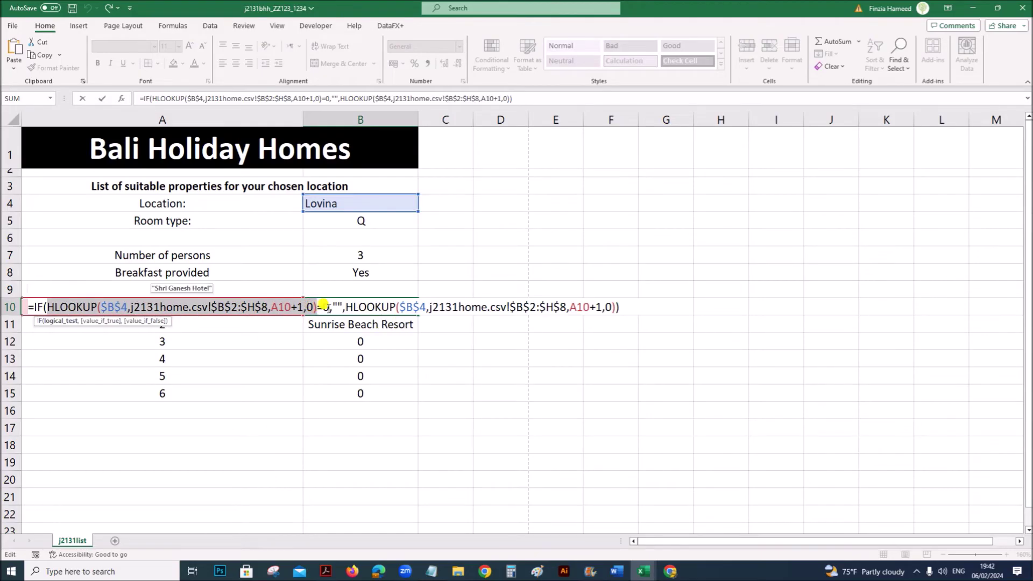
double_click(337, 306)
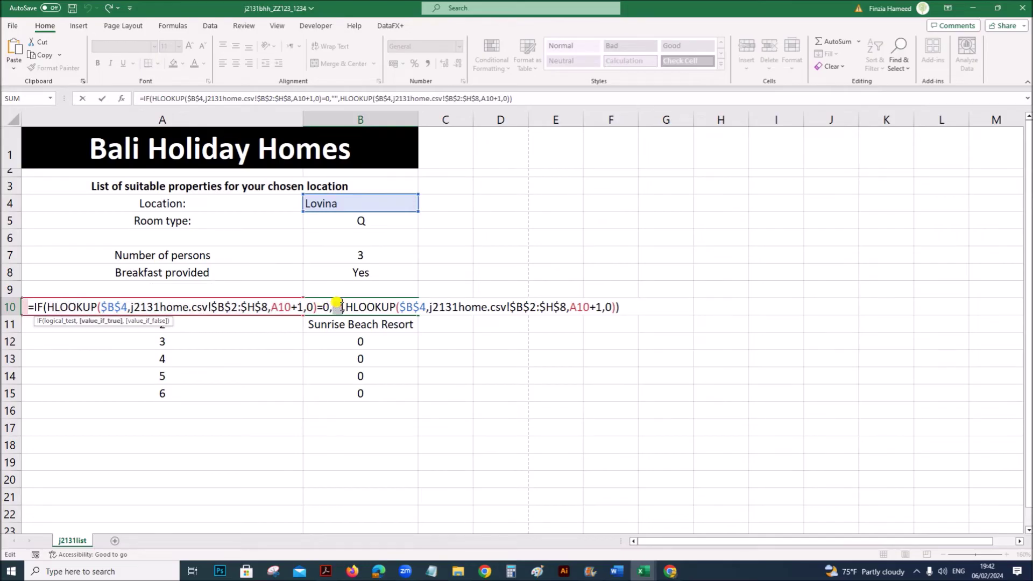
drag(344, 308, 616, 308)
key(Return)
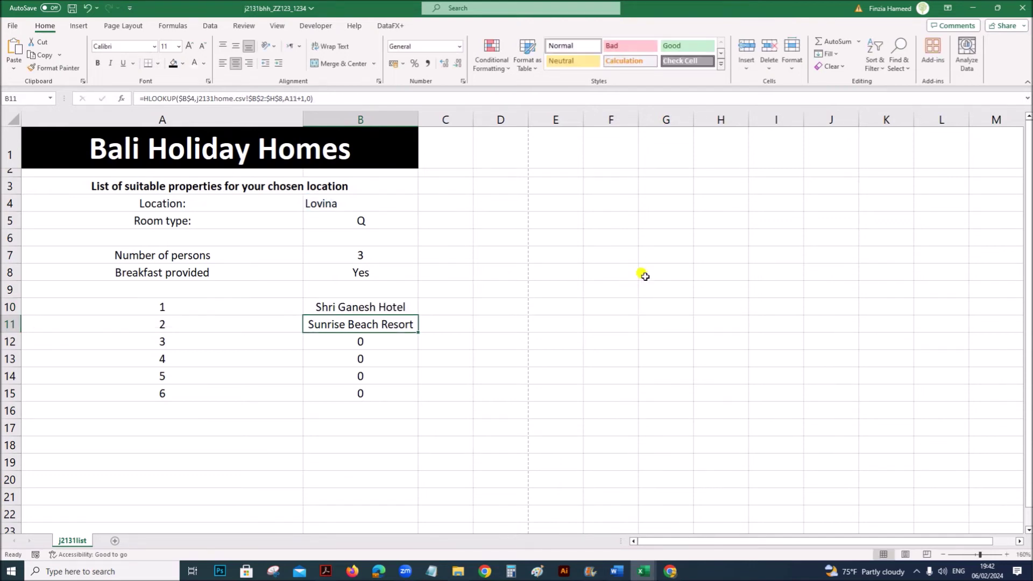
- Fill the B10 formula down to B15, leaving B12:B15 blank
click(395, 305)
drag(418, 315, 409, 402)
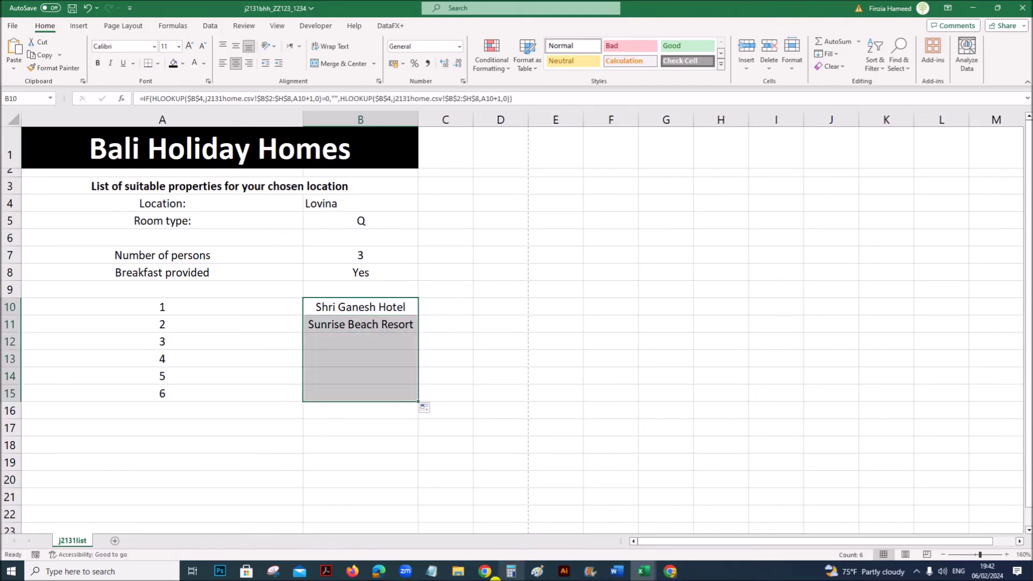
drag(362, 341, 362, 392)
- Enter Ubud as the location in B4 and check the formula in blank B15
click(370, 205)
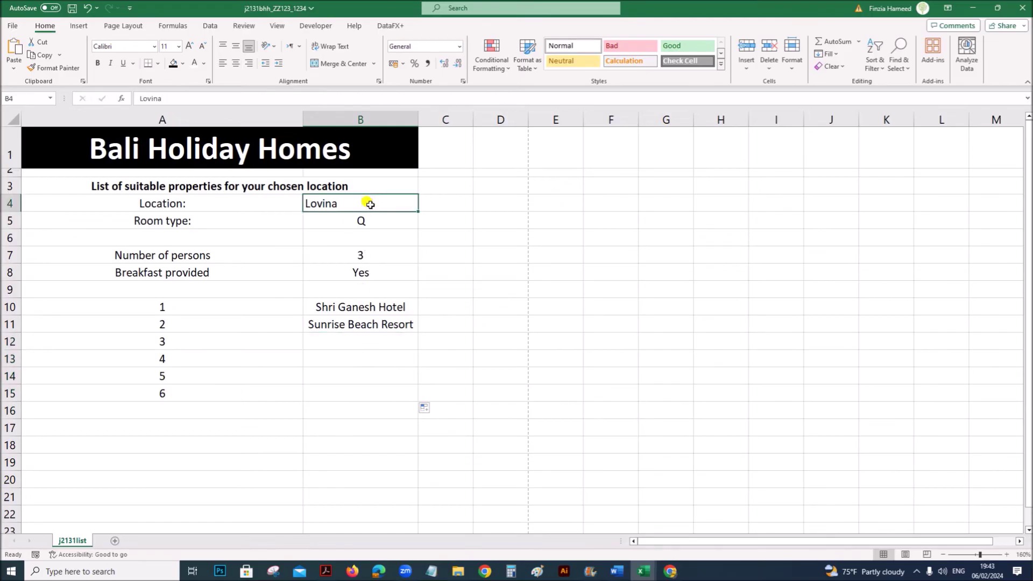
text(Ubud)
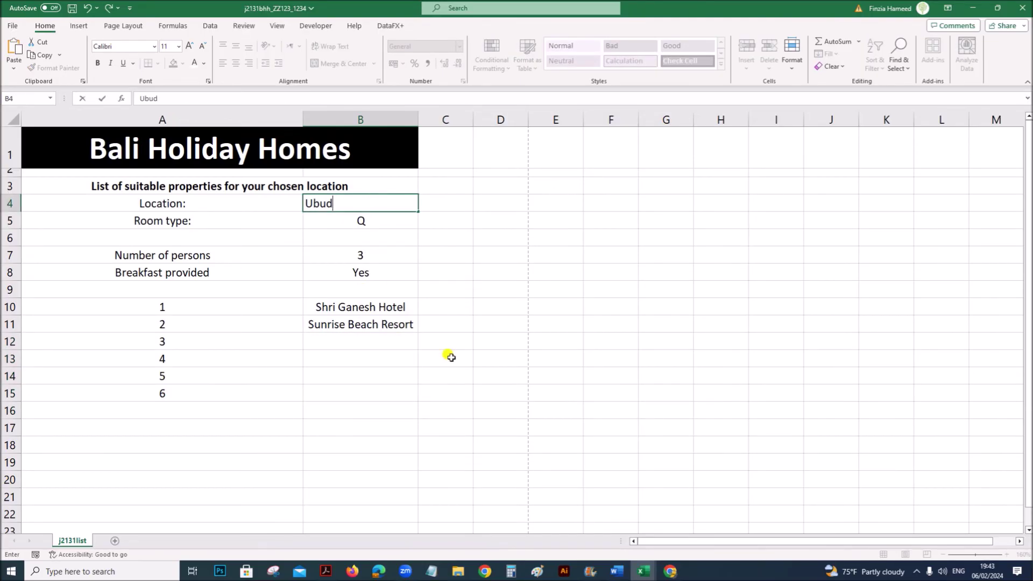
click(481, 382)
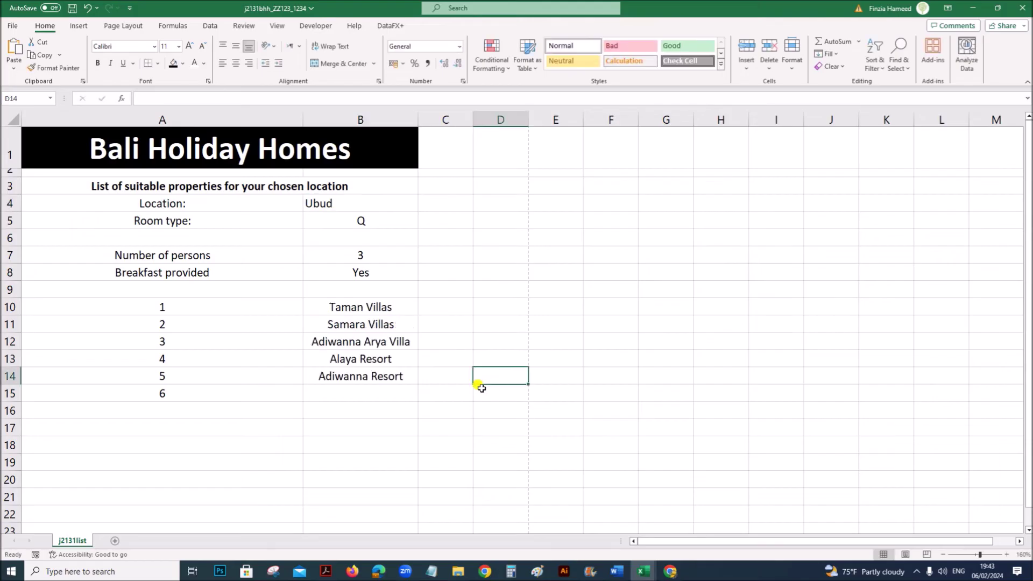
click(347, 396)
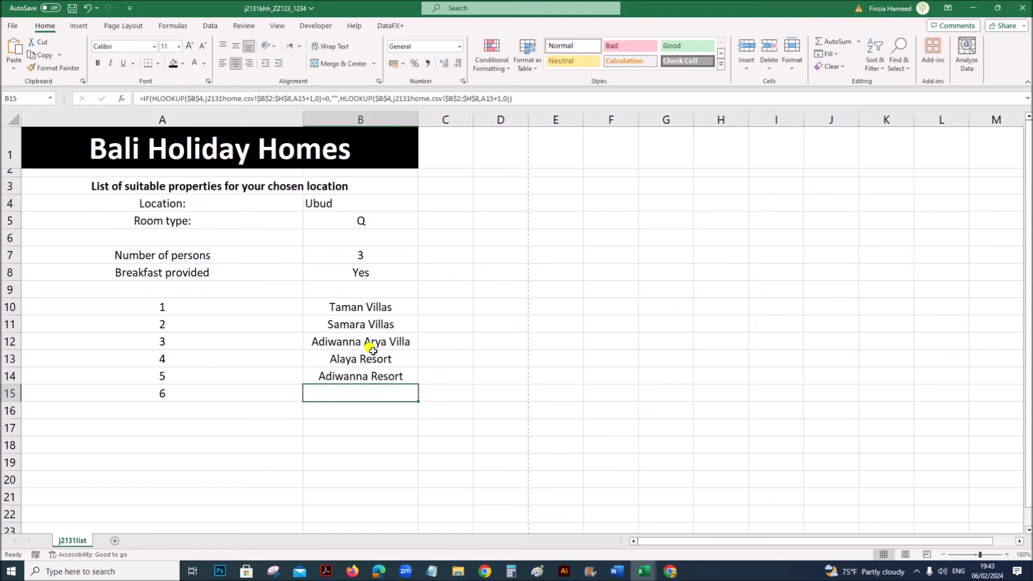
- Review the B10 formula unchanged and return to the question paper in Acrobat
double_click(368, 307)
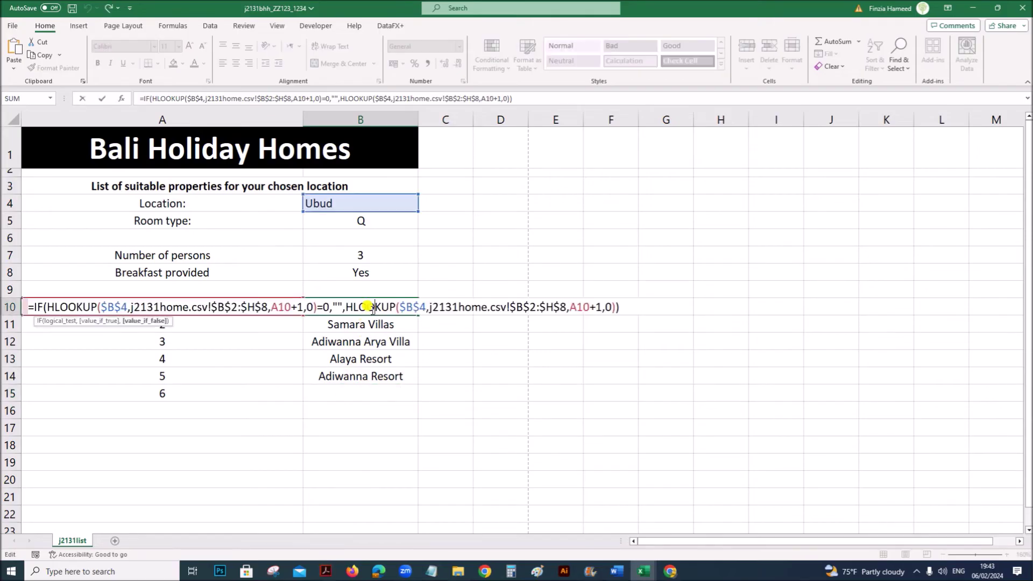
click(620, 306)
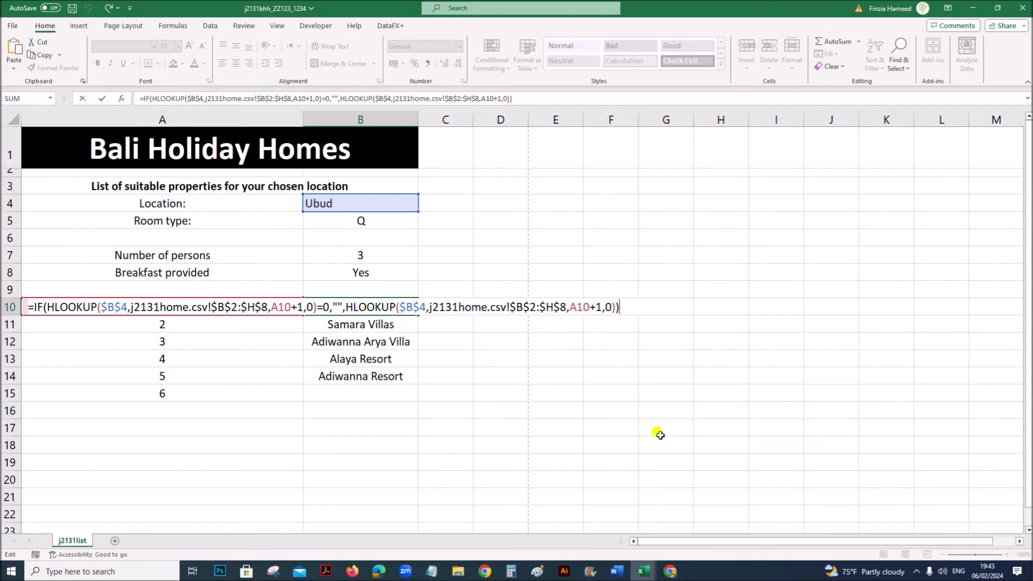
key(Return)
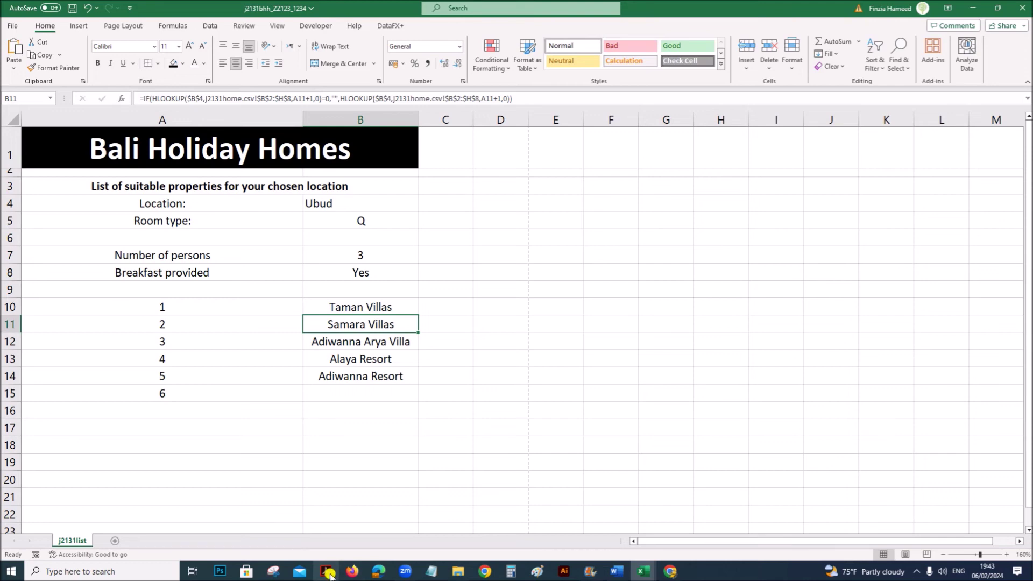
key(alt+Tab)
scroll(401, 427, down, 5)
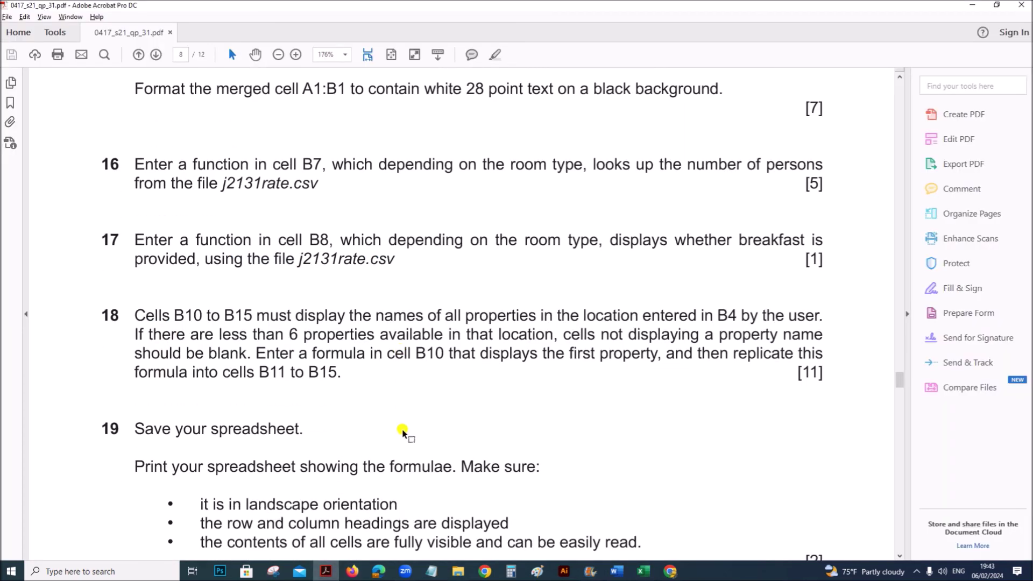
- Highlight question 19's row and column headings requirement, then return to the Bali Holiday Homes workbook
click(399, 401)
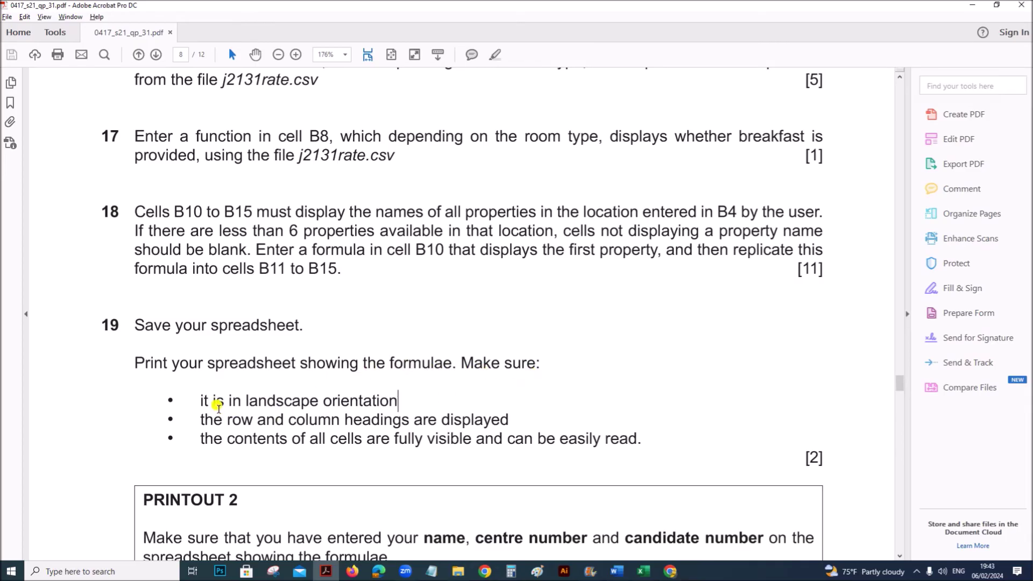
drag(271, 424, 488, 415)
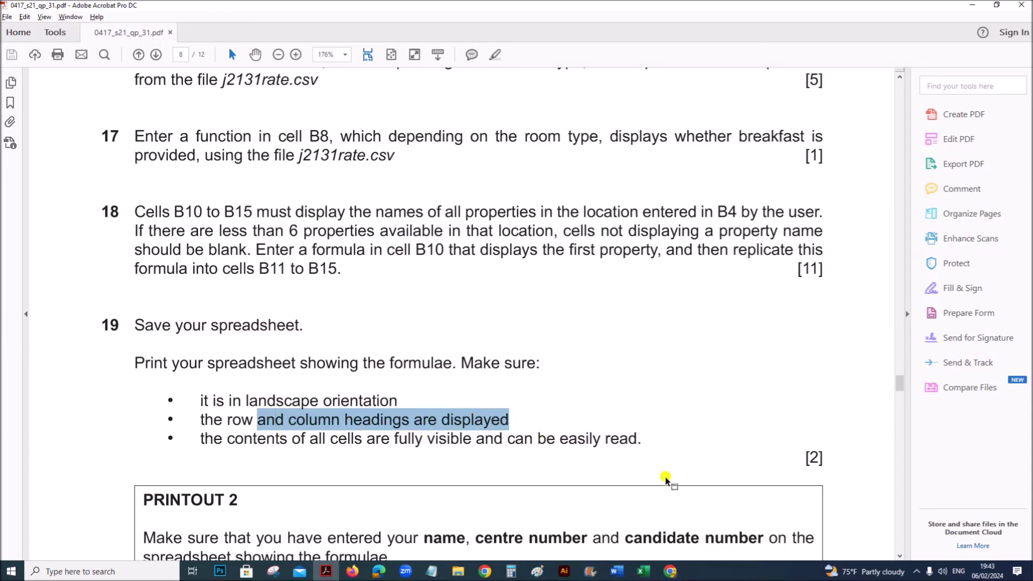
click(643, 573)
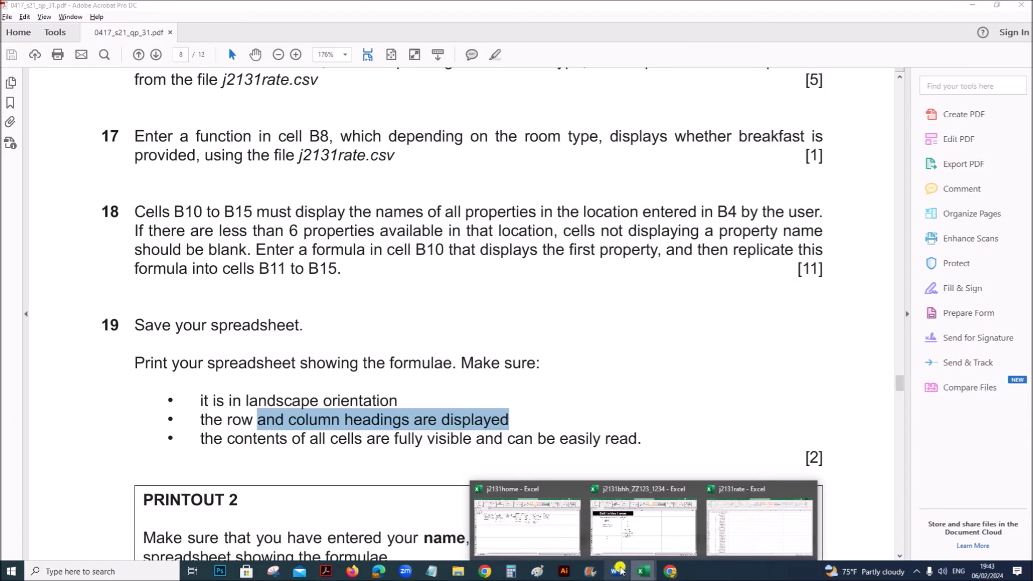
click(591, 530)
- Show formulas and autofit all columns so the VLOOKUP and IF(HLOOKUP) formulas are readable
click(491, 354)
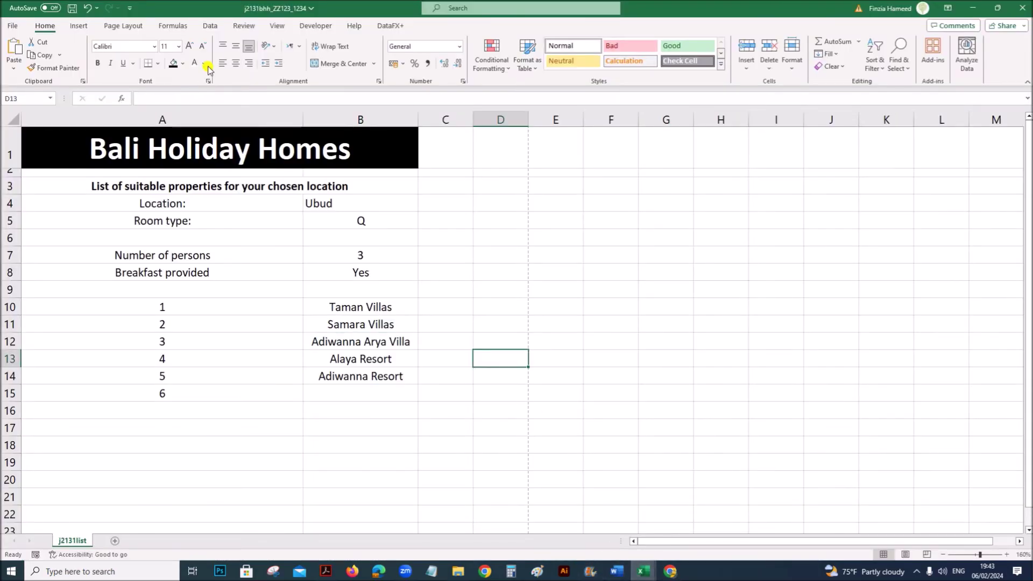
click(173, 26)
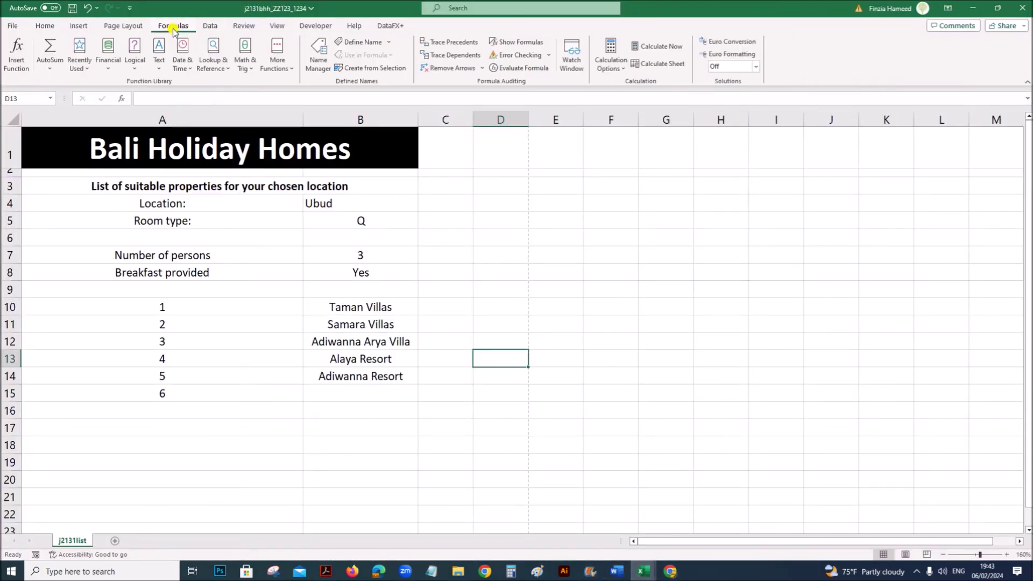
click(517, 42)
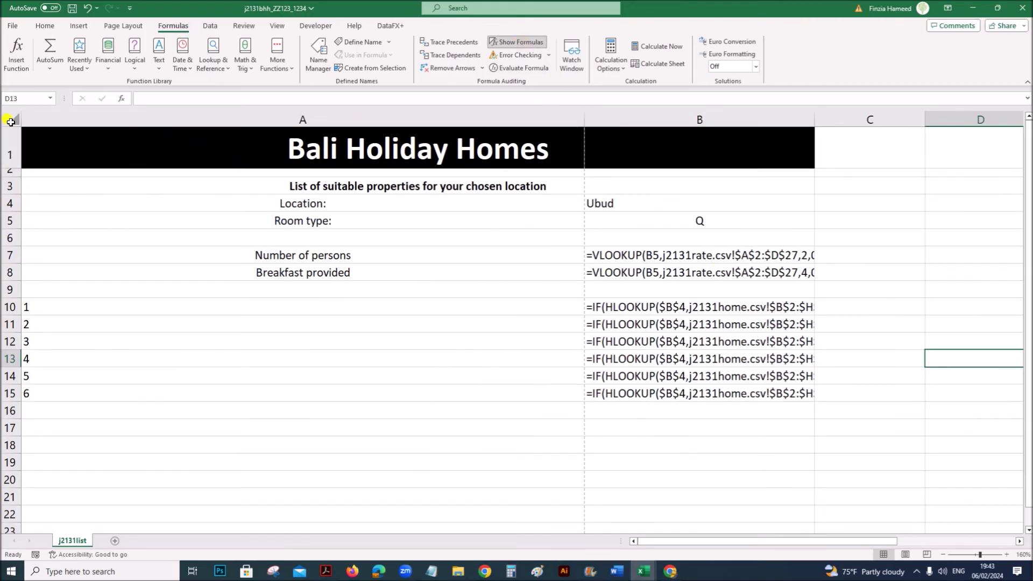
click(7, 119)
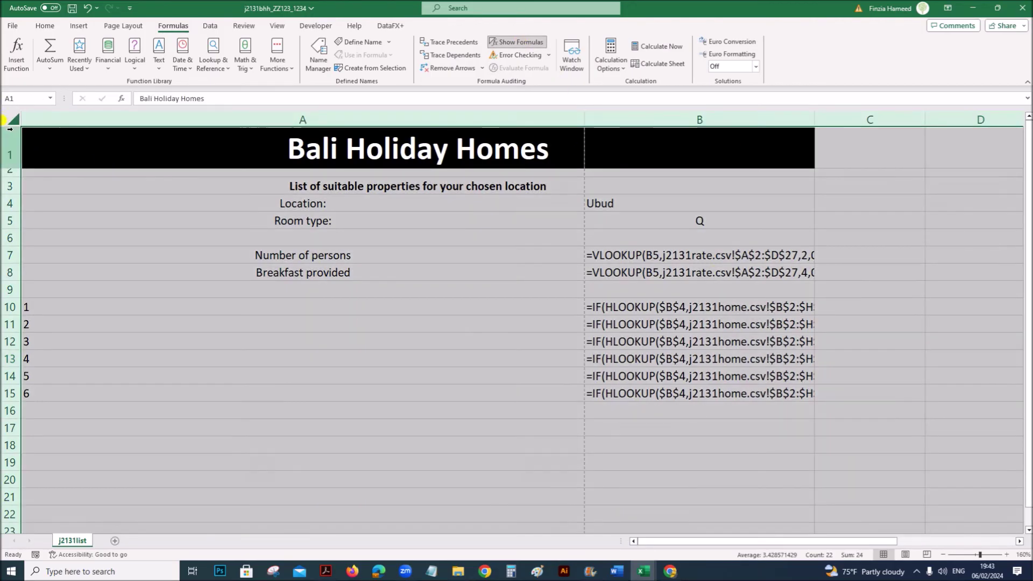
double_click(583, 119)
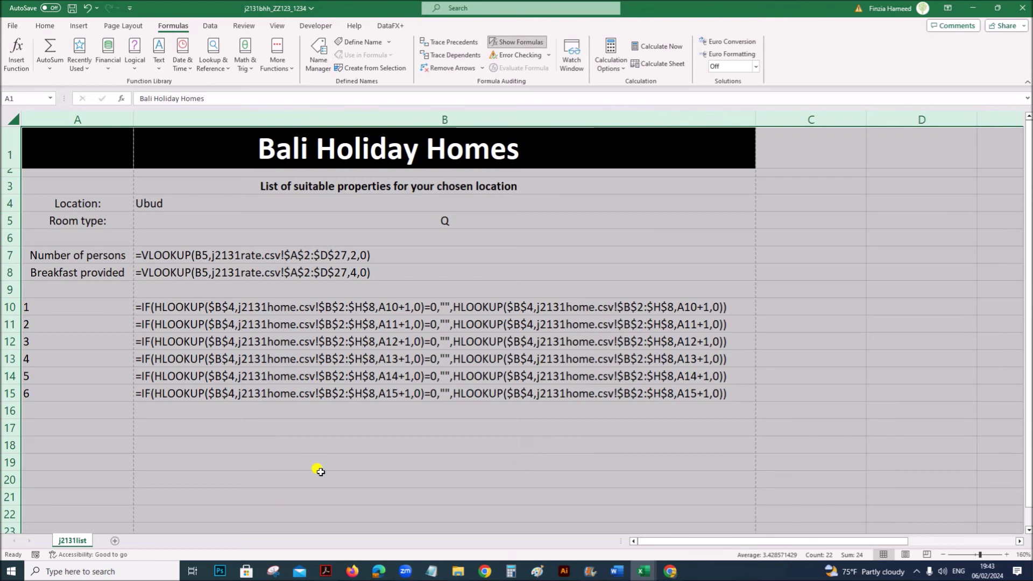
click(12, 28)
- Set the printout to Landscape and tick Row and column headings in Page Setup's Sheet options
click(18, 215)
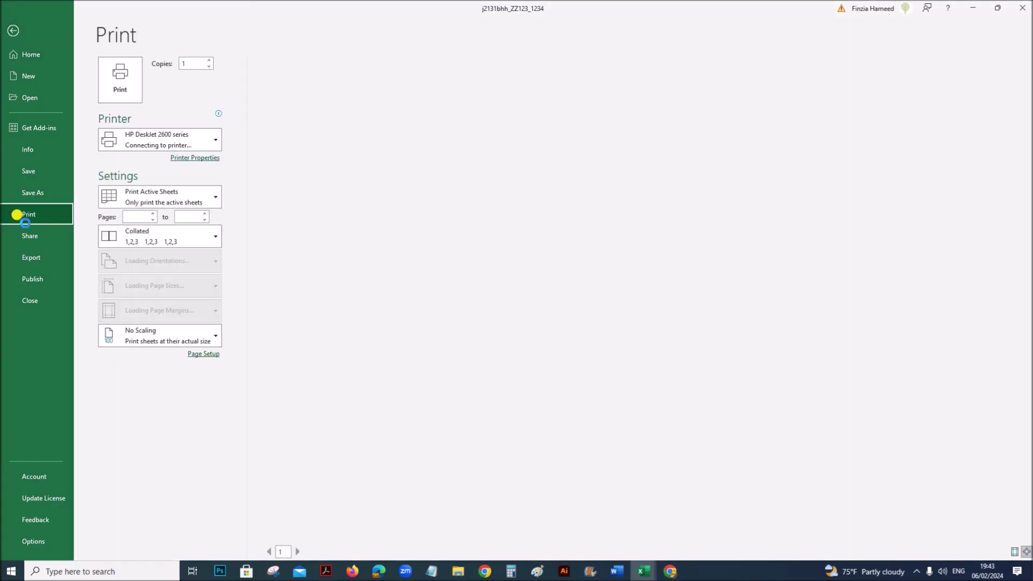
click(179, 293)
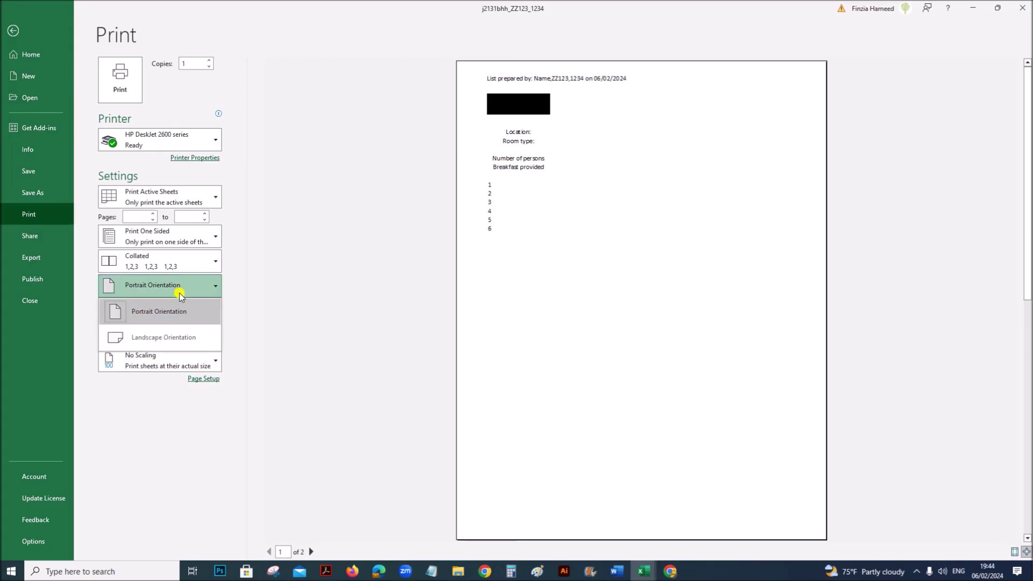
click(177, 338)
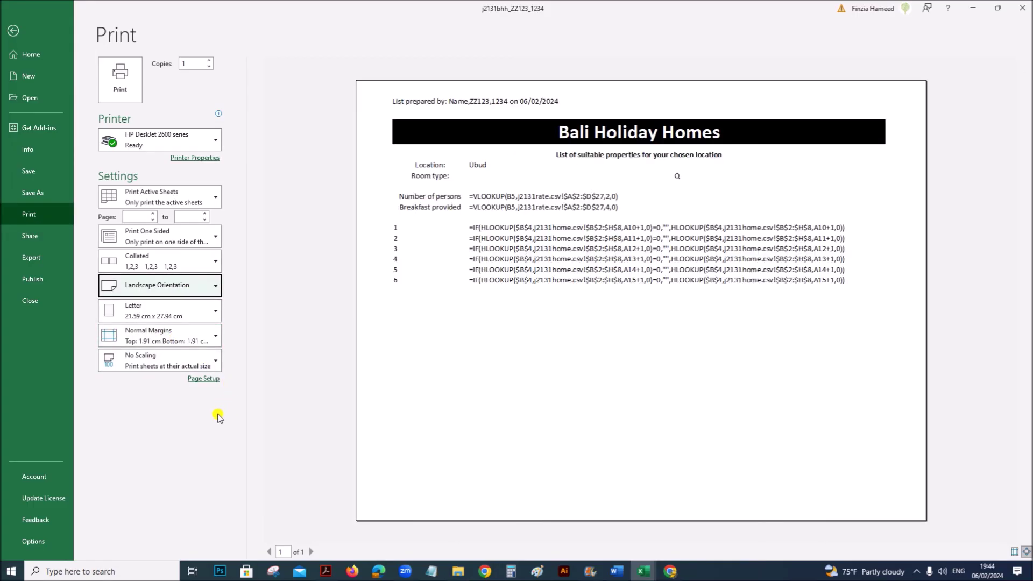
click(198, 379)
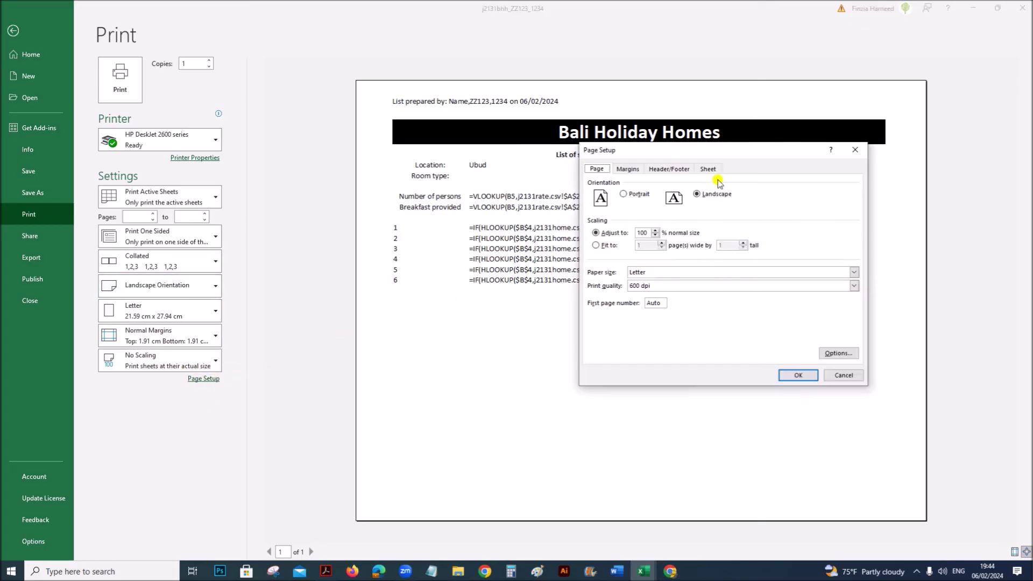
click(716, 170)
click(619, 277)
click(326, 572)
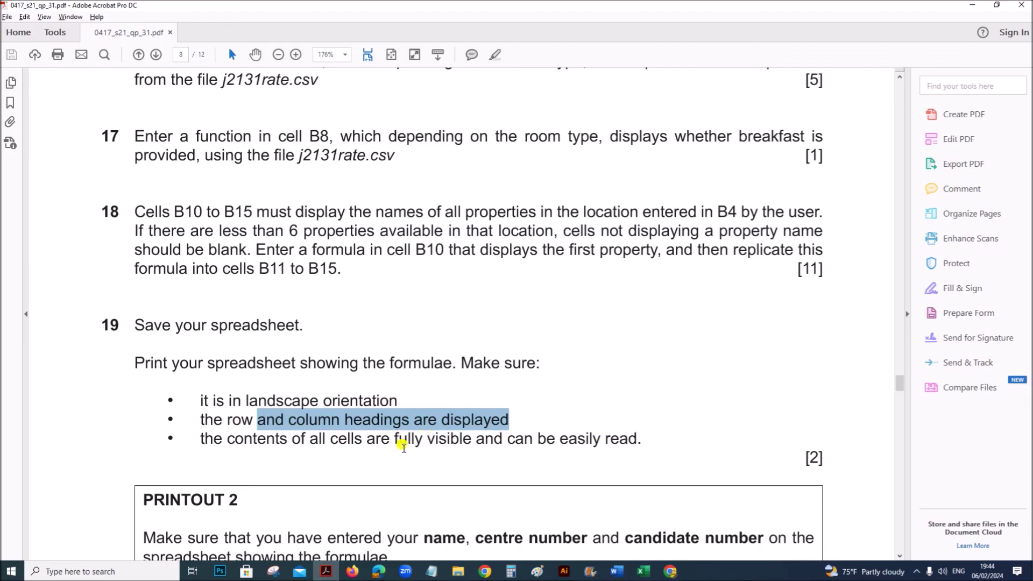
- Confirm Page Setup, keep landscape, and scale the printout to Fit All Columns on One Page
mouse_move(648, 573)
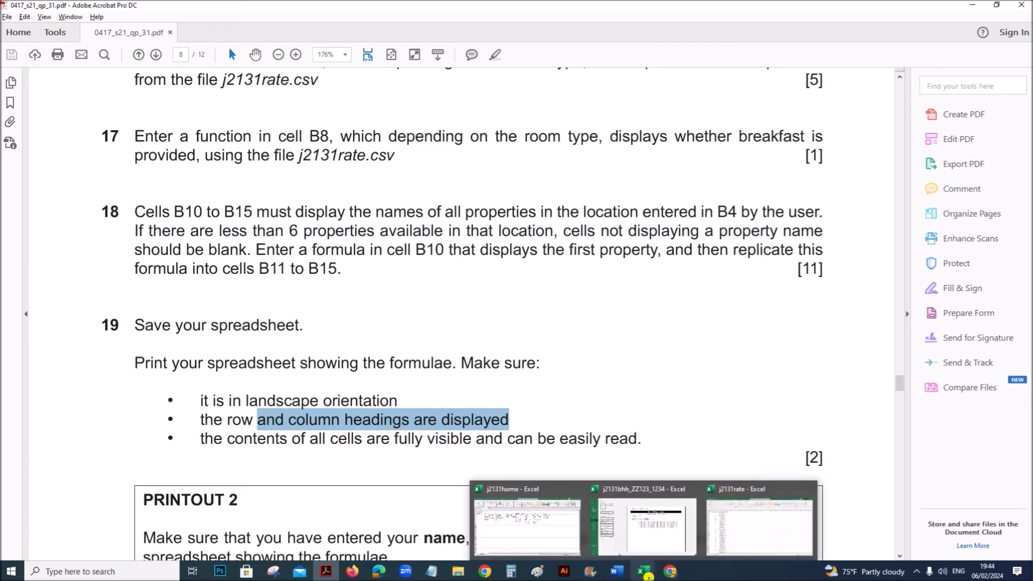
click(650, 547)
click(788, 375)
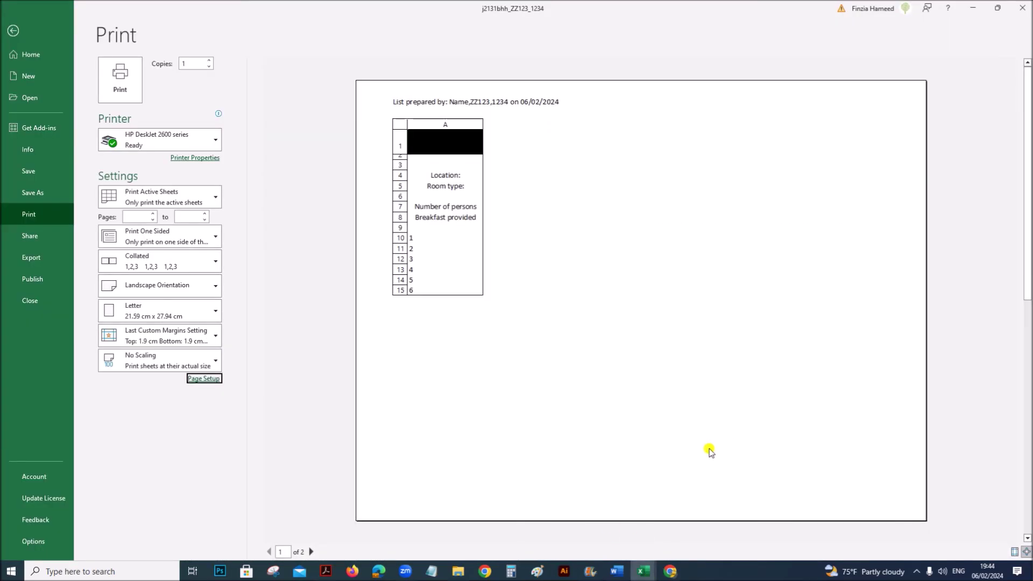
click(194, 288)
click(193, 288)
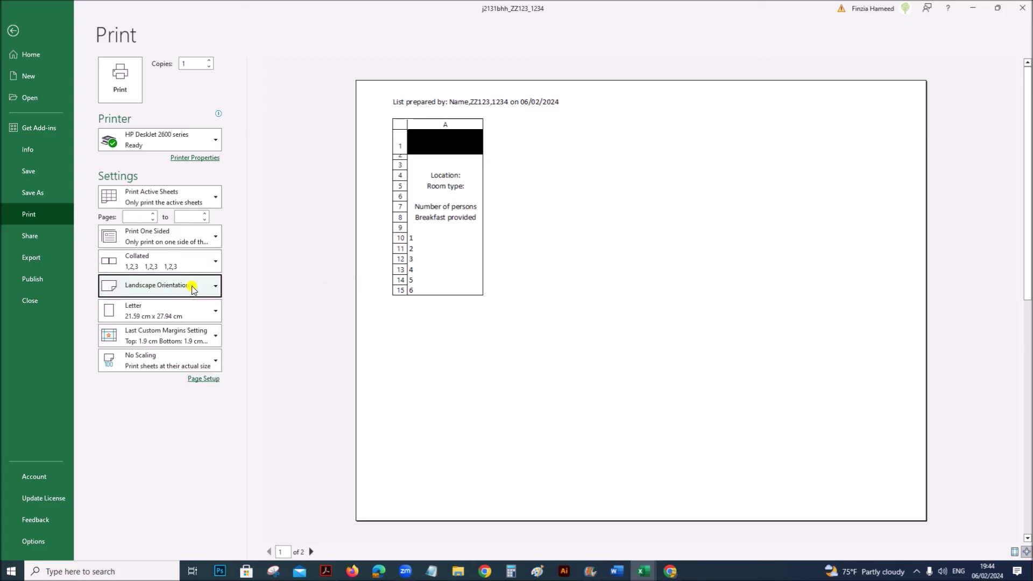
click(195, 290)
click(292, 282)
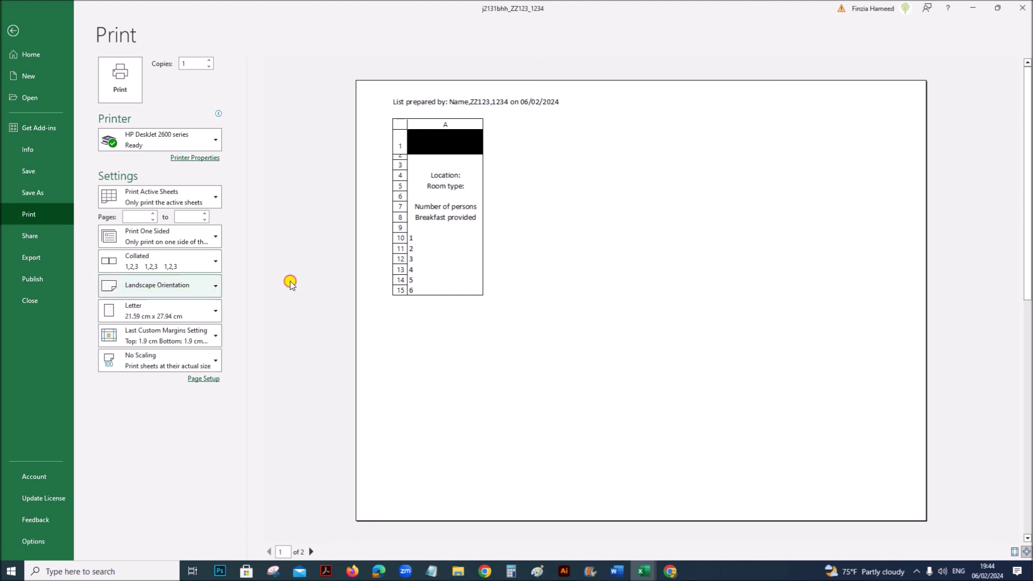
click(186, 361)
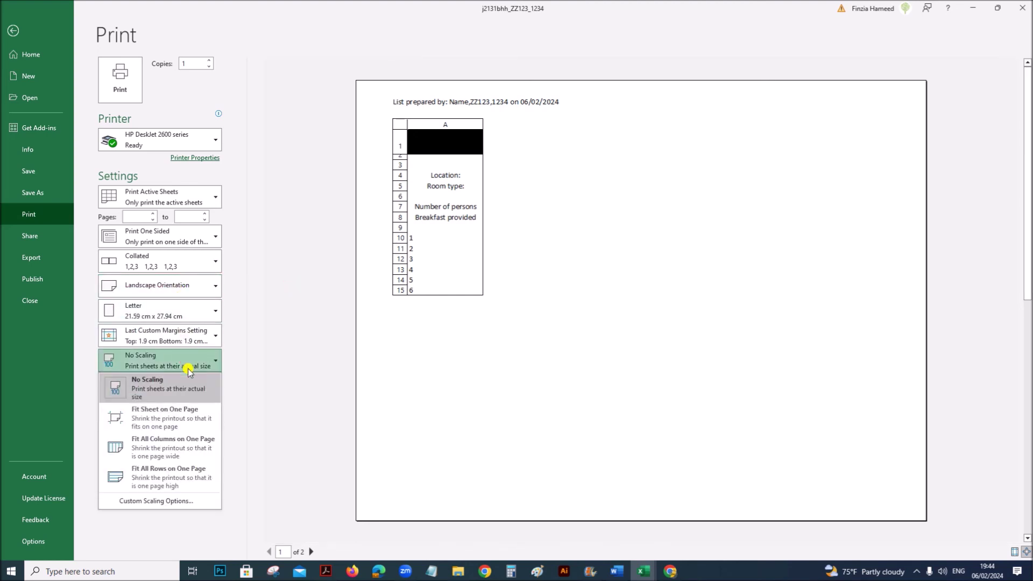
click(194, 456)
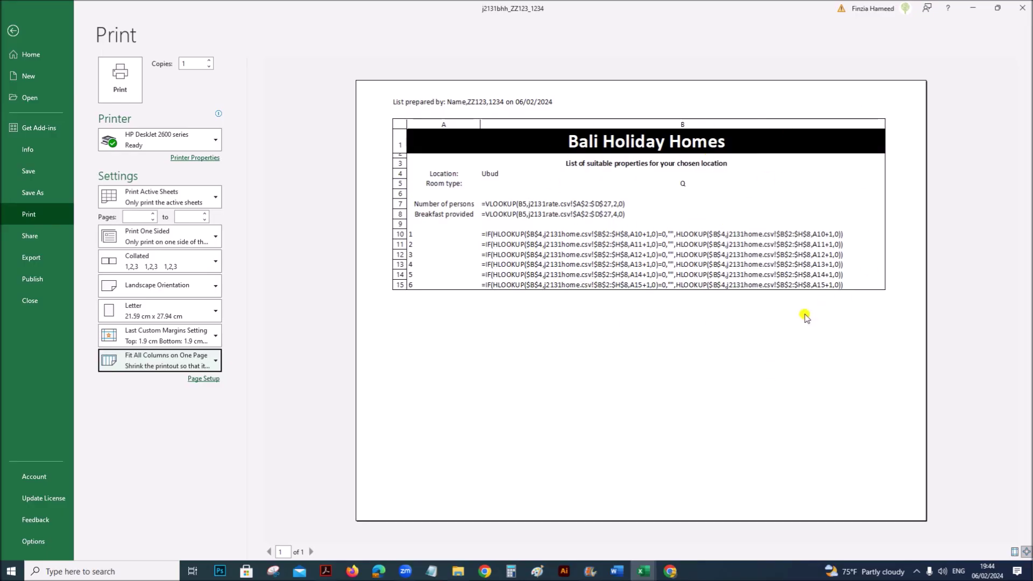
- Scroll the question paper to question 20's values-printout requirements
click(326, 571)
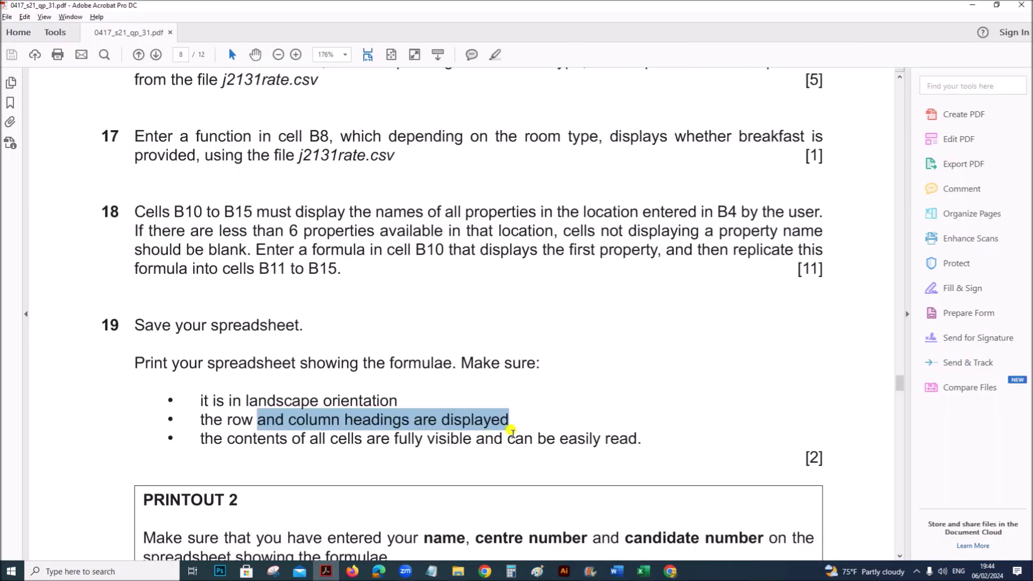
scroll(513, 434, down, 3)
scroll(513, 433, down, 3)
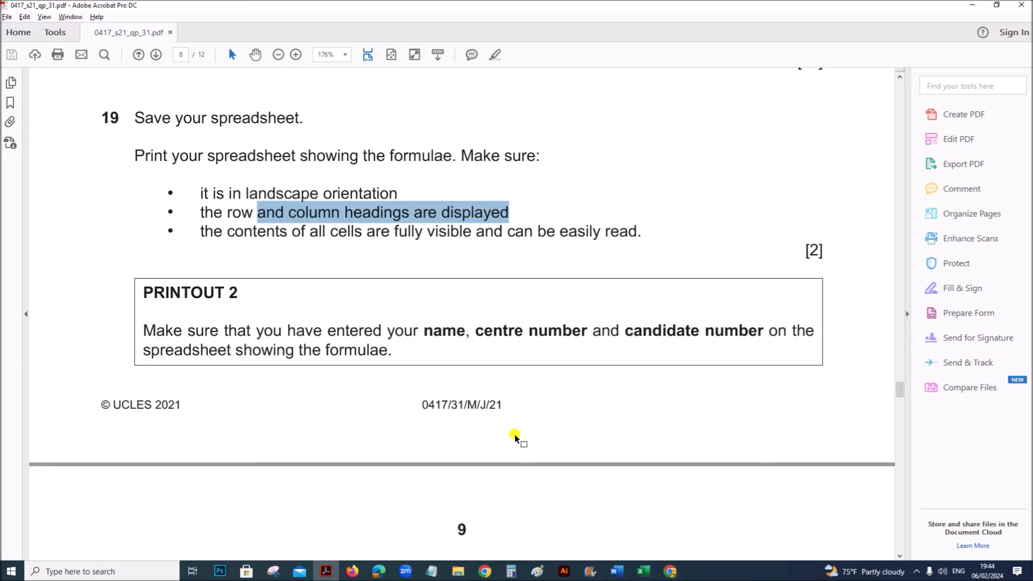
scroll(515, 435, down, 3)
scroll(514, 435, down, 3)
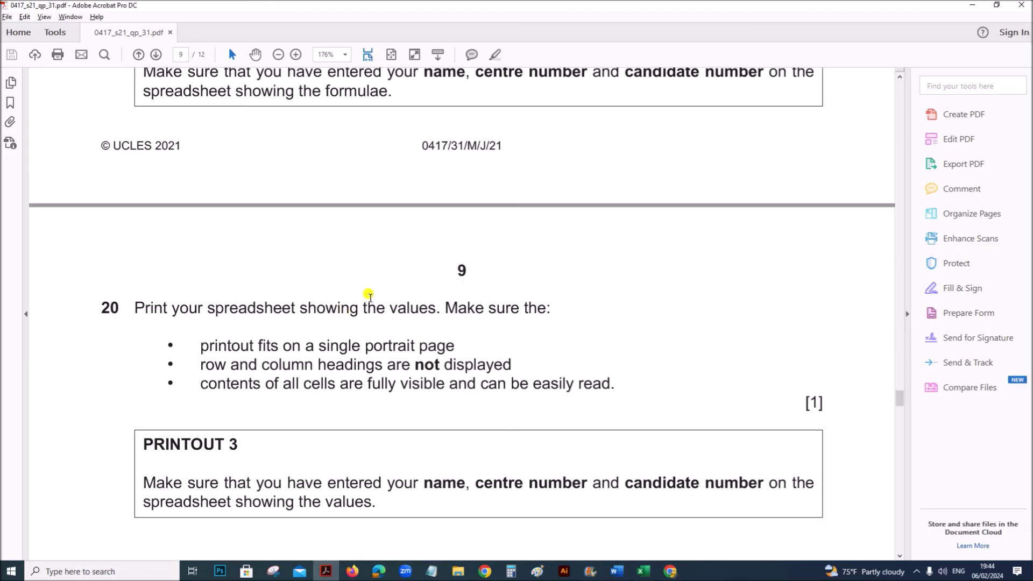
- Leave the print settings and switch the sheet back to showing values instead of formulas
mouse_move(644, 572)
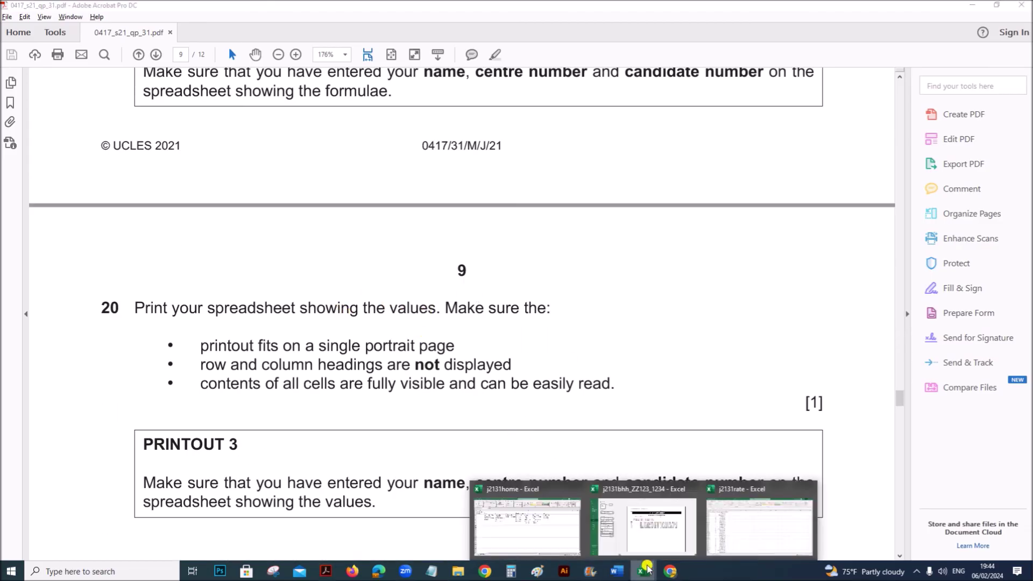
click(650, 525)
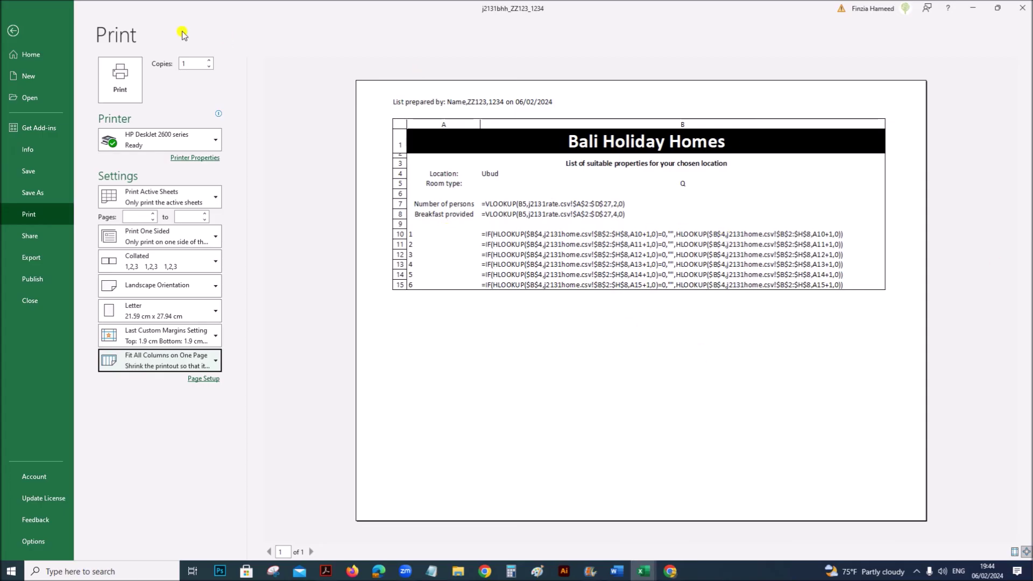
click(13, 31)
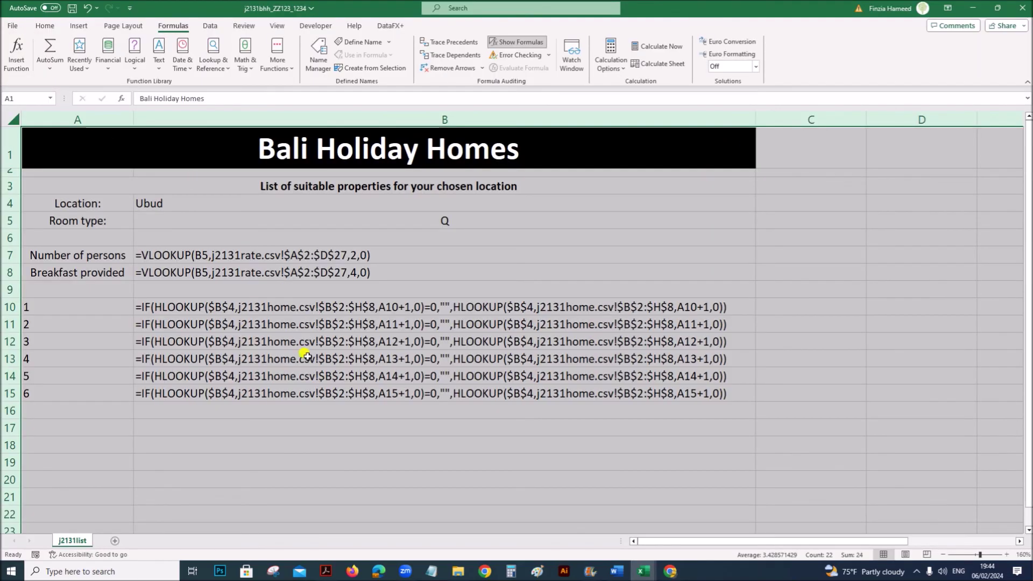
click(312, 389)
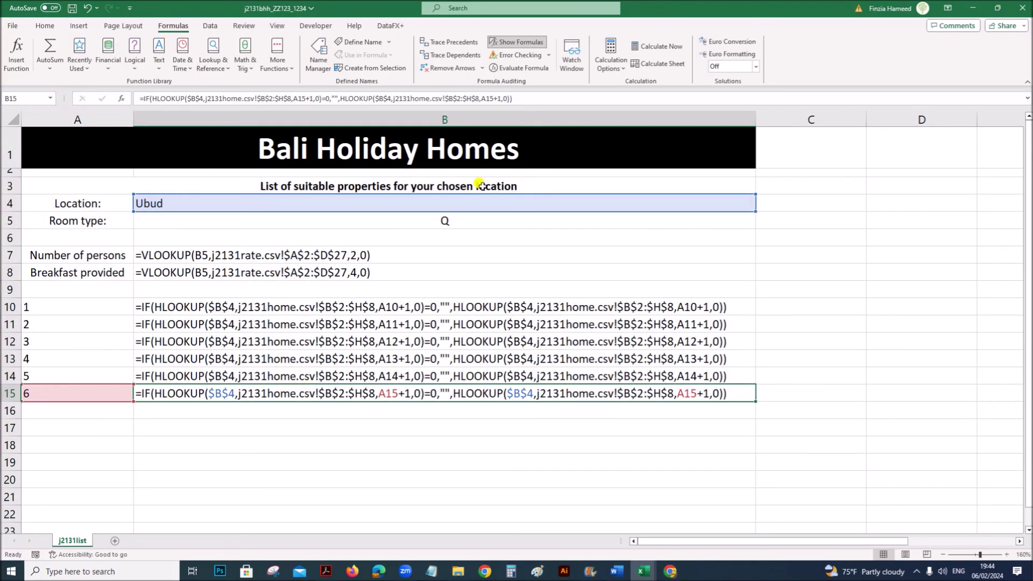
click(507, 43)
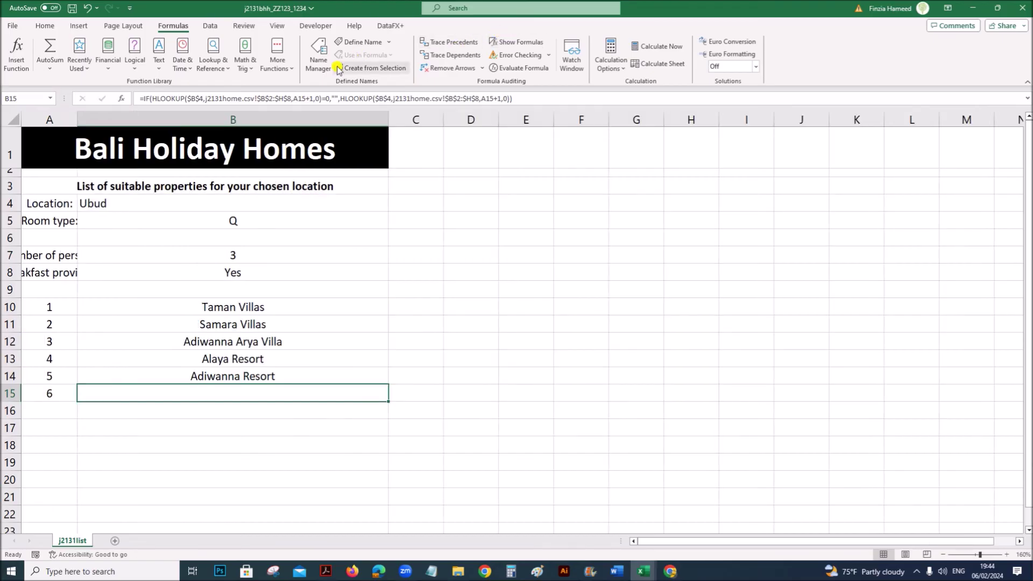
- Autofit and widen all columns so the five Ubud property names read clearly
click(13, 118)
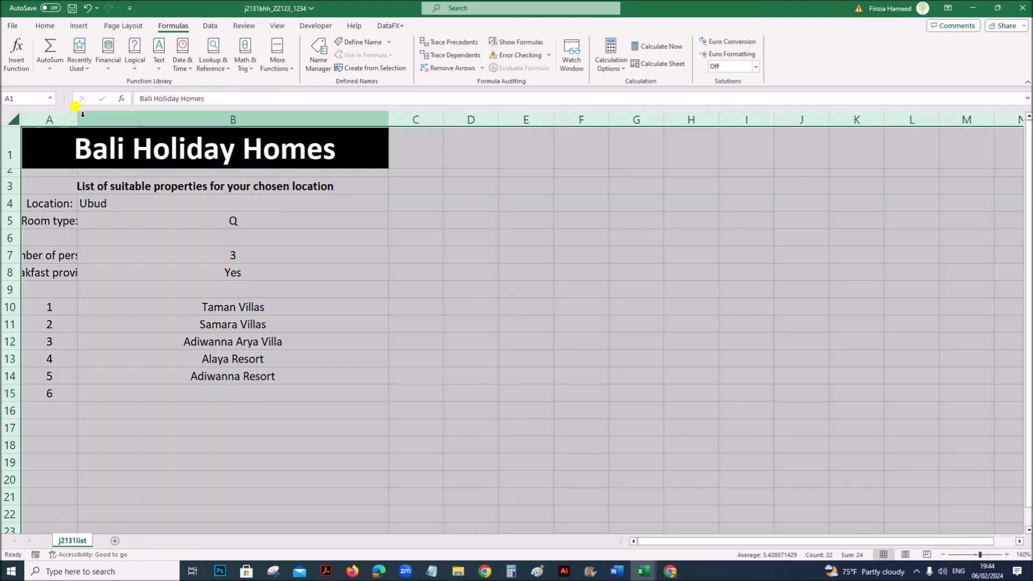
double_click(78, 115)
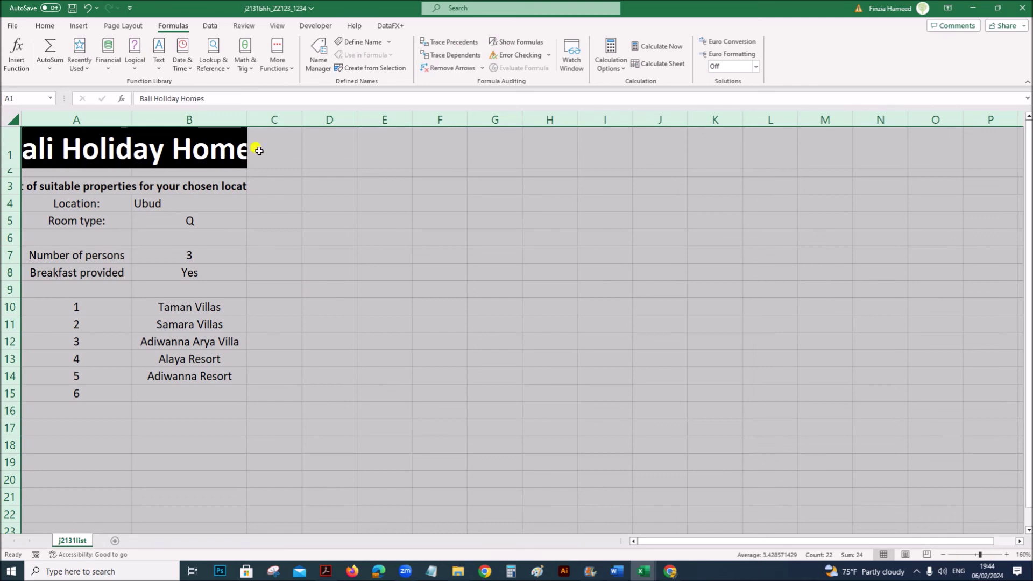
drag(247, 119, 332, 120)
click(481, 326)
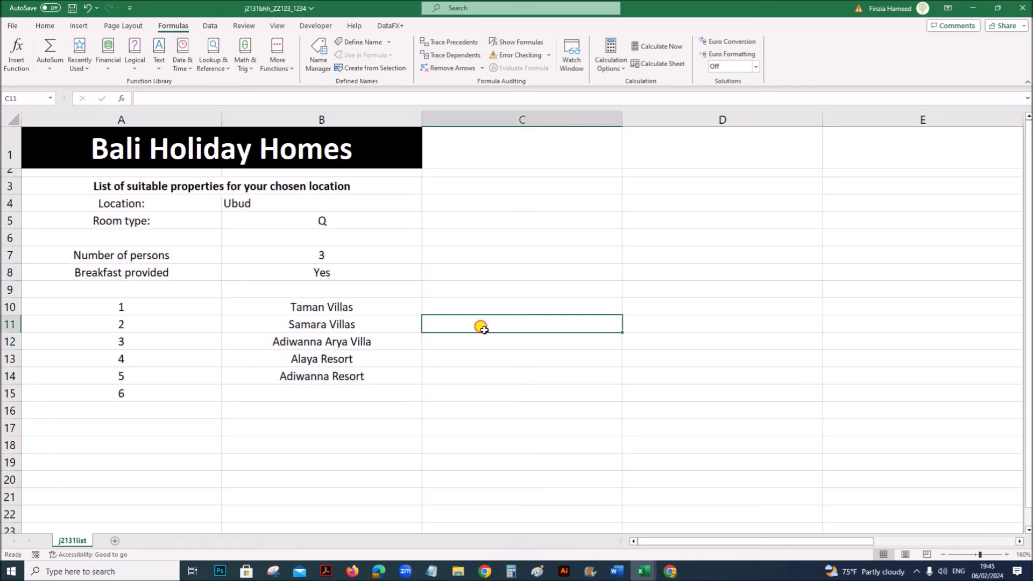
- Highlight question 20's rule that row and column headings are not displayed
click(330, 568)
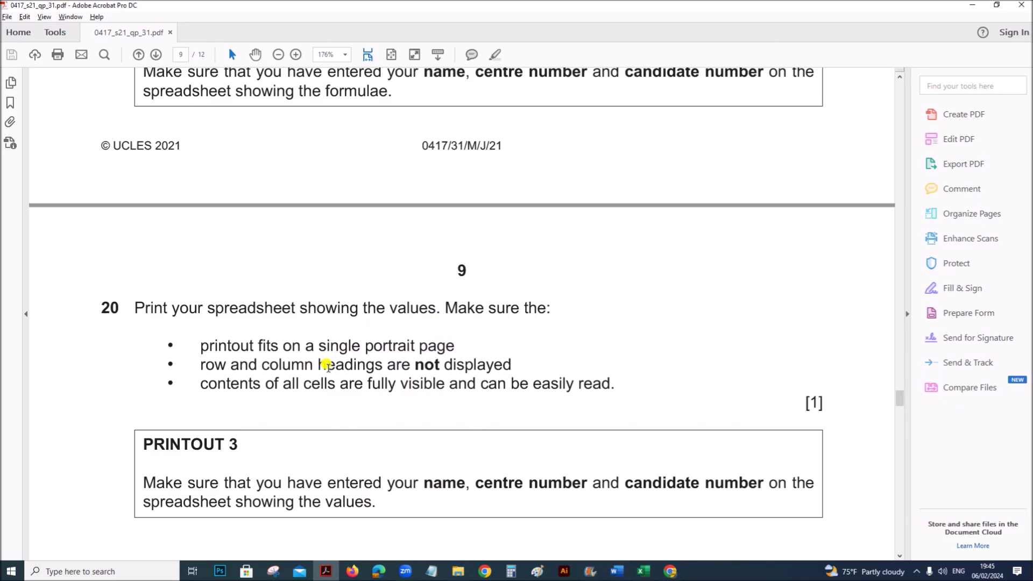
drag(307, 363, 514, 364)
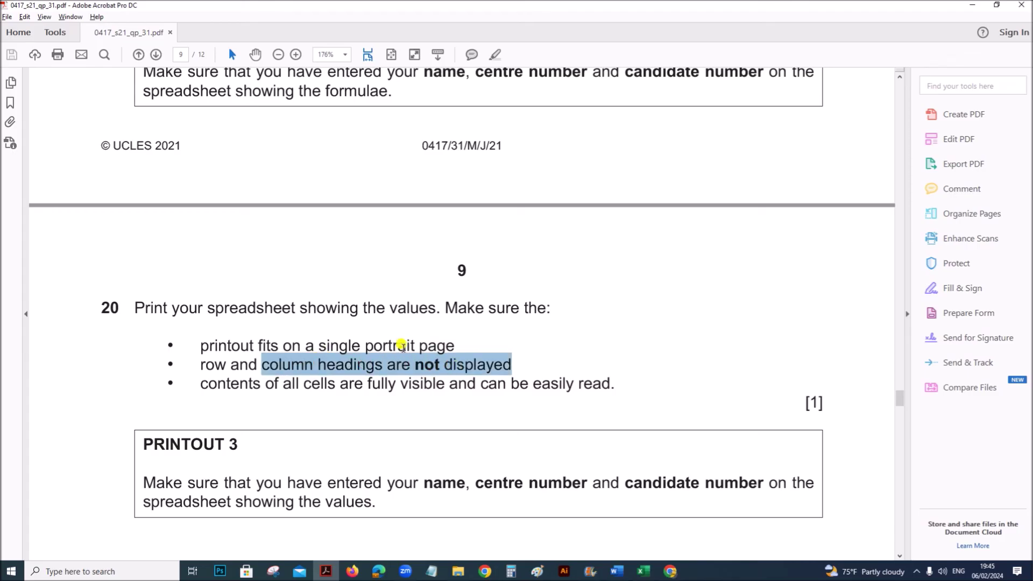
click(327, 366)
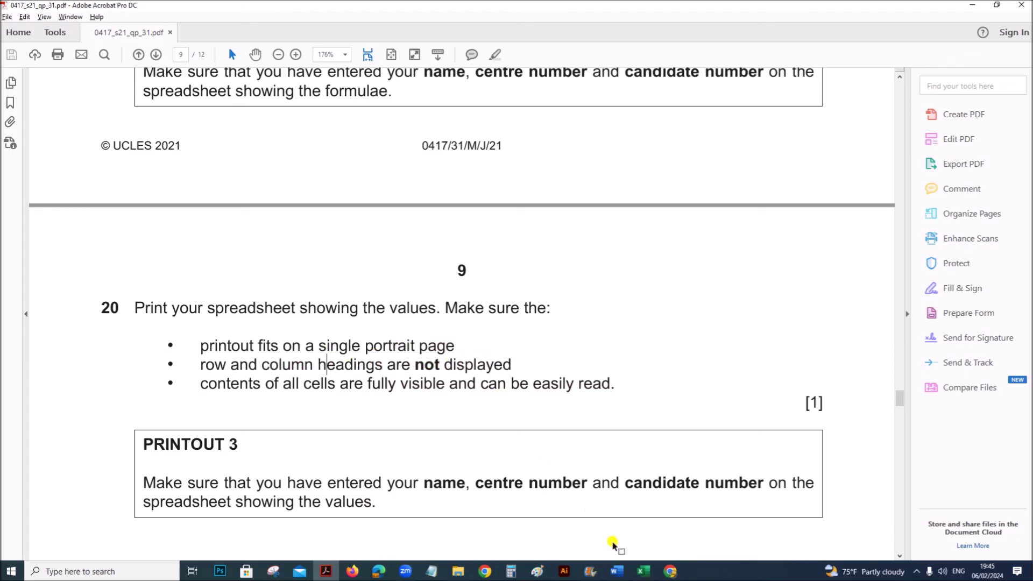
- Back in the Bali Holiday Homes workbook, switch the printout to portrait orientation
mouse_move(631, 561)
click(645, 536)
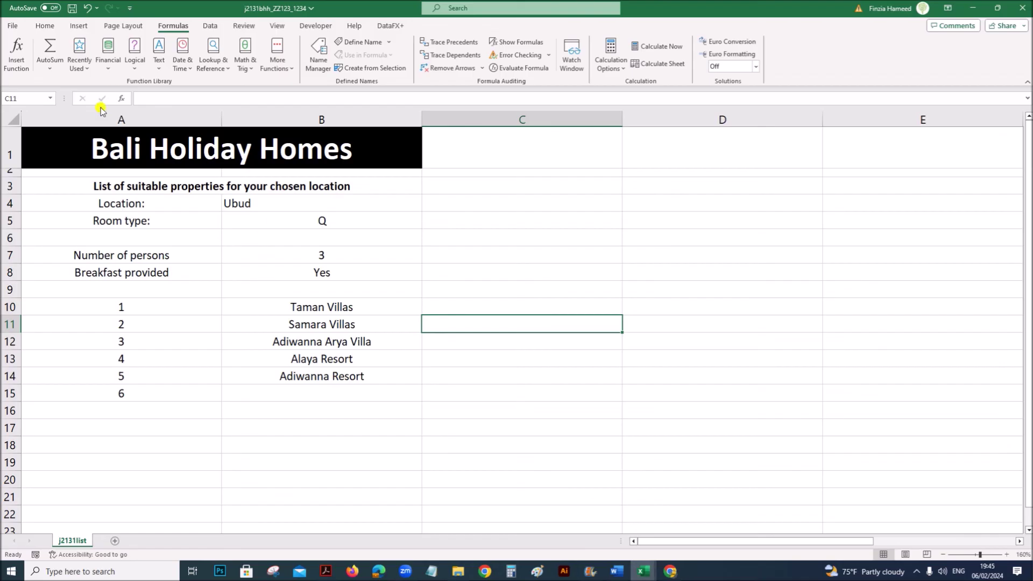
click(11, 31)
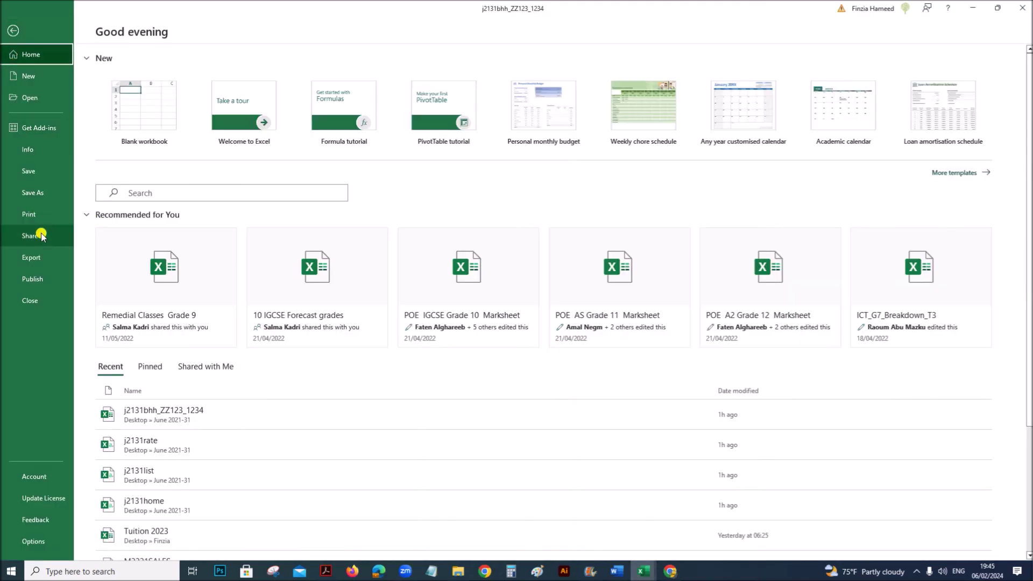
click(56, 213)
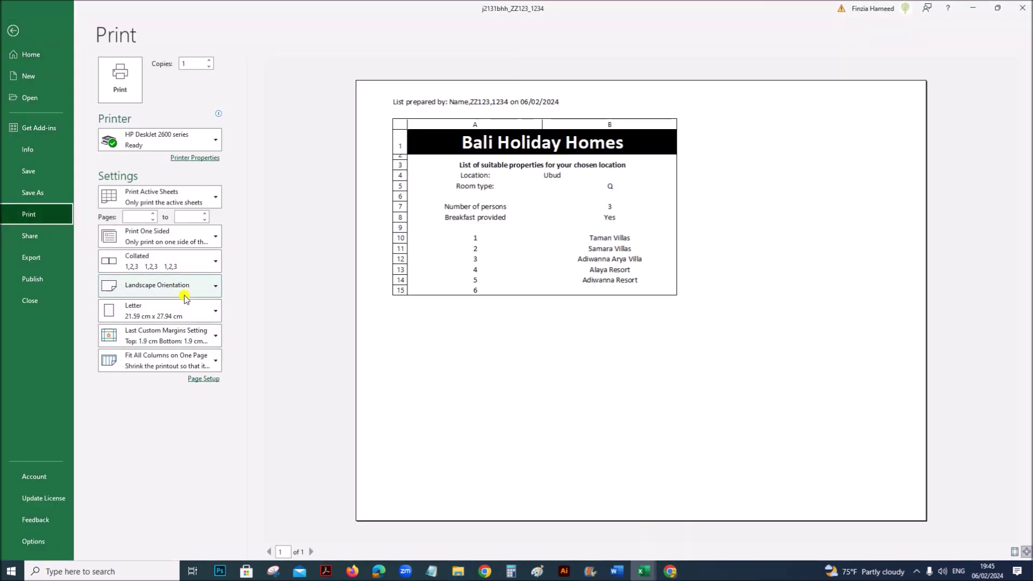
click(181, 286)
click(171, 314)
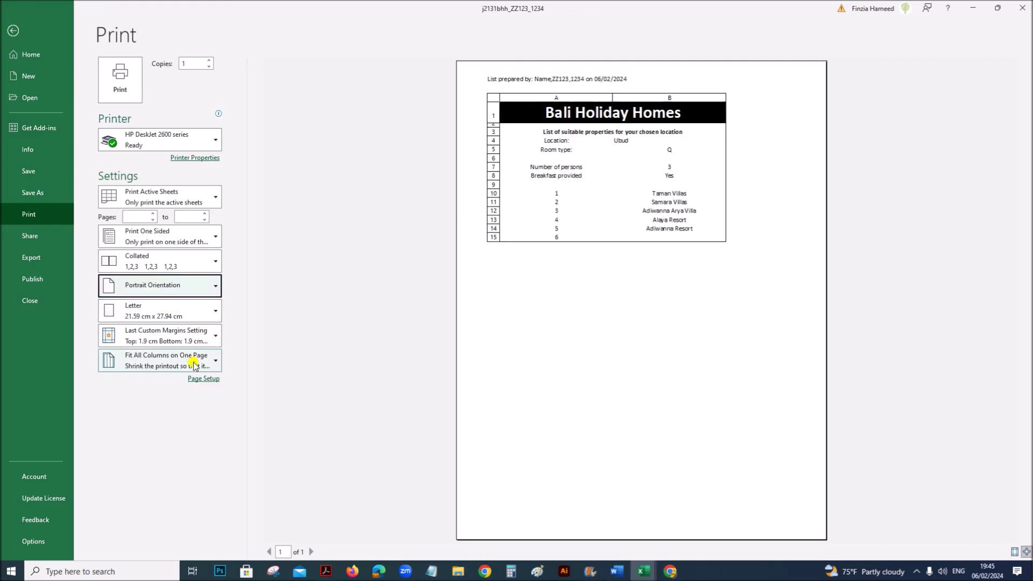
- Turn off printing of row and column headings in Page Setup's Sheet options
click(203, 378)
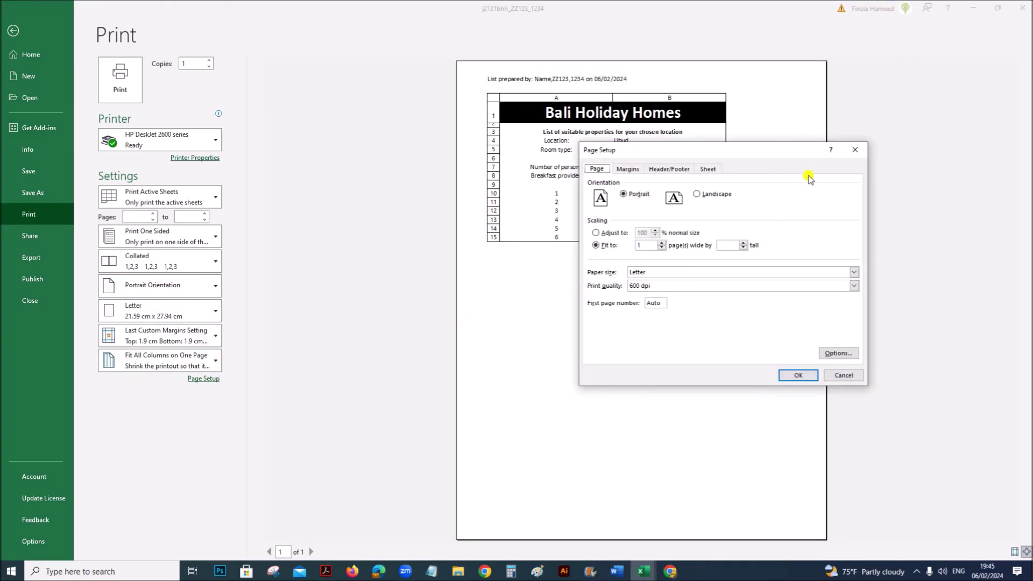
click(710, 168)
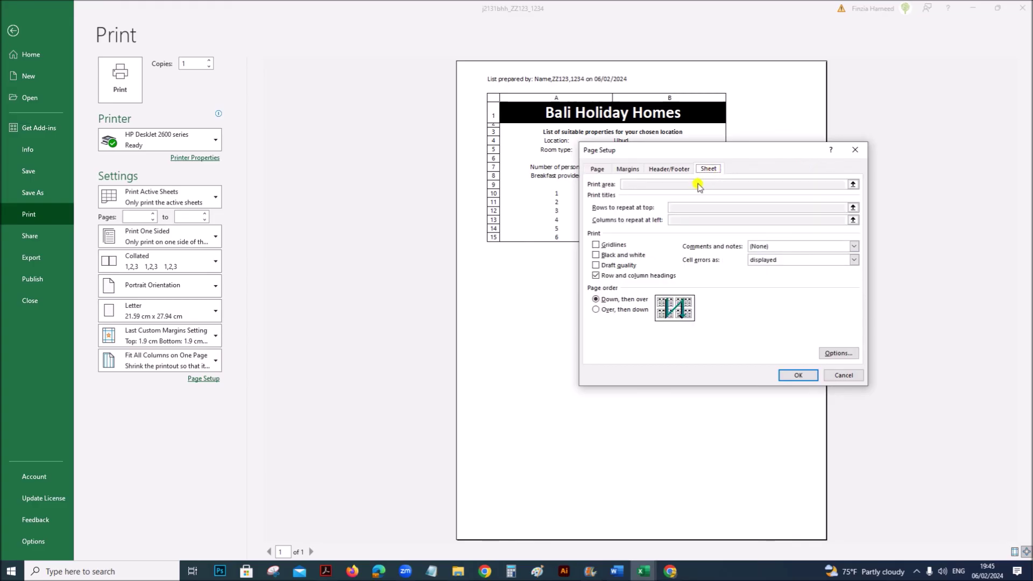
click(622, 275)
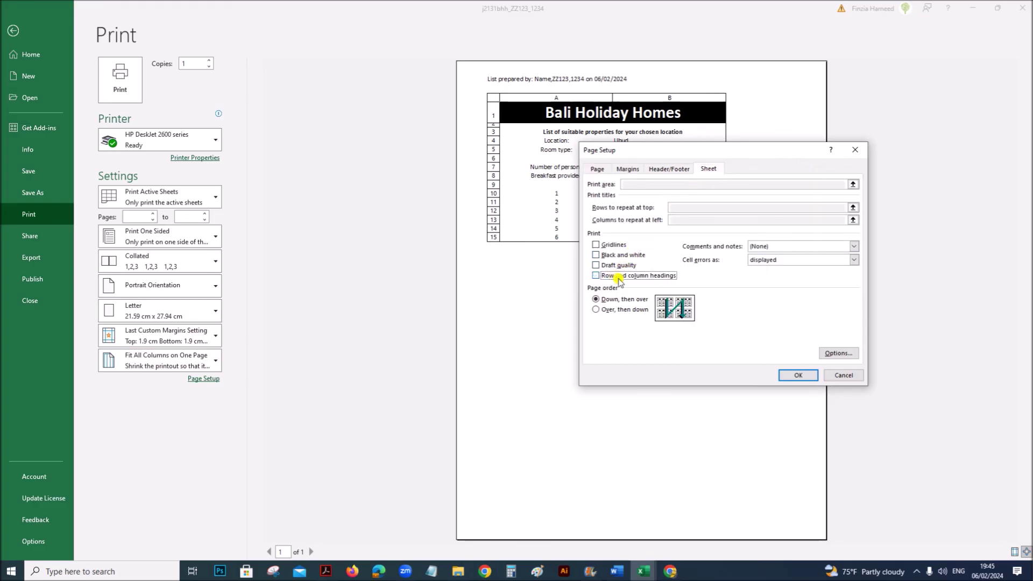
click(790, 375)
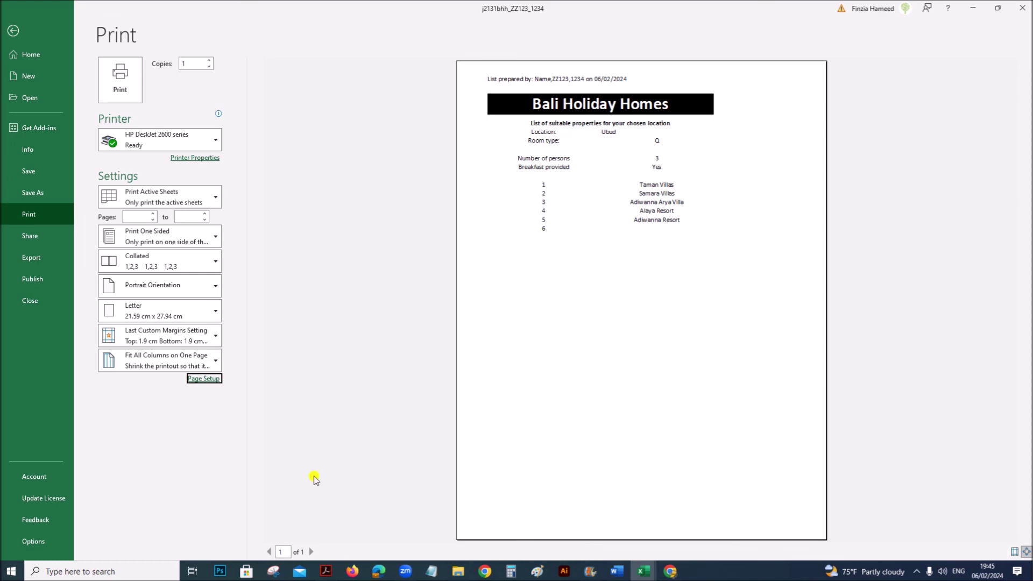
click(326, 572)
- Highlight the room type and 'Nusa Lembongan' in question 21, then return to Excel's print preview
scroll(334, 479, down, 5)
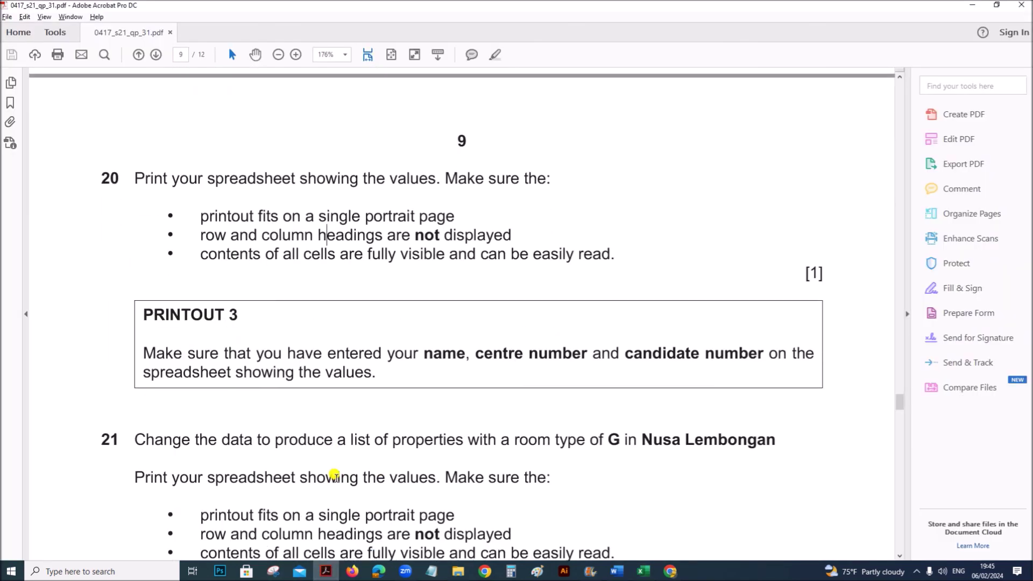
drag(338, 310, 609, 303)
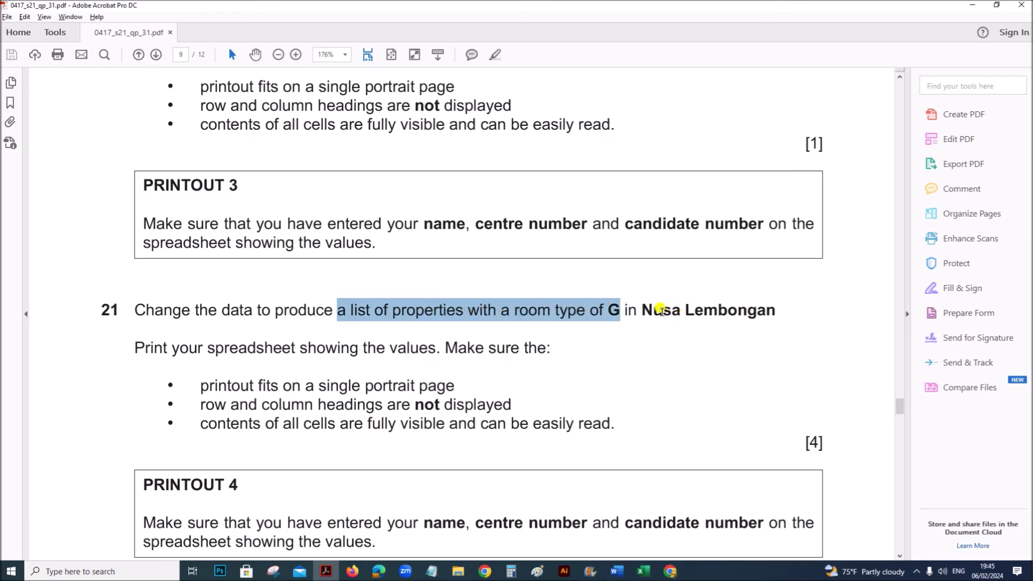
drag(643, 307, 775, 306)
key(ctrl+c)
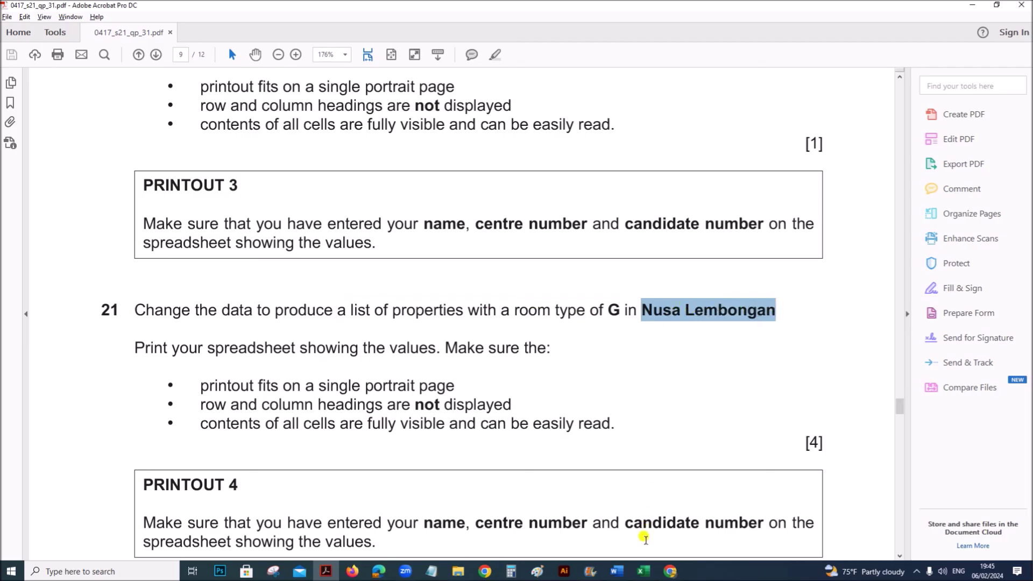
mouse_move(644, 571)
click(526, 481)
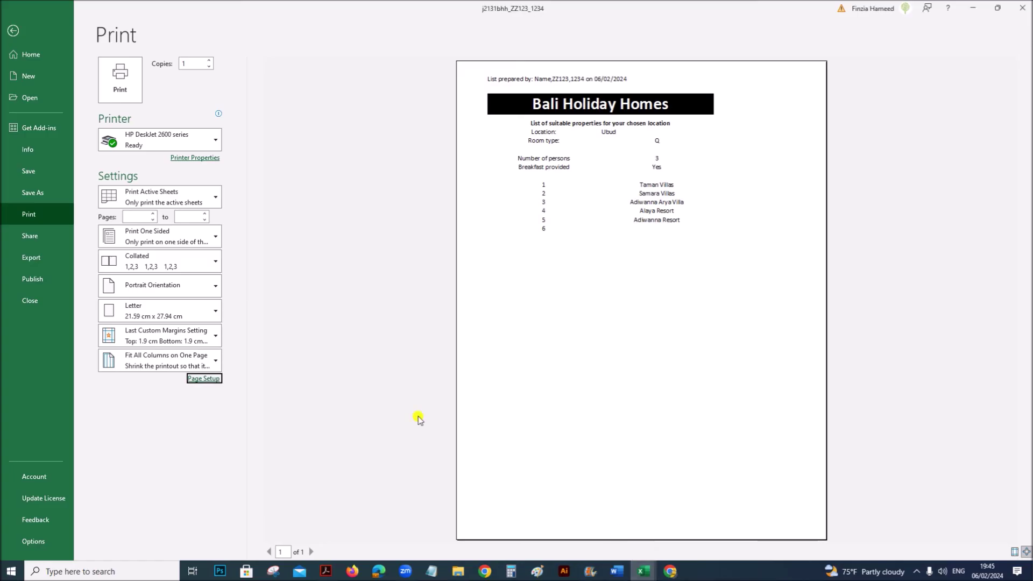
- Enter Nusa Lembongan as the location in B4 and G as the room type in B5
click(13, 31)
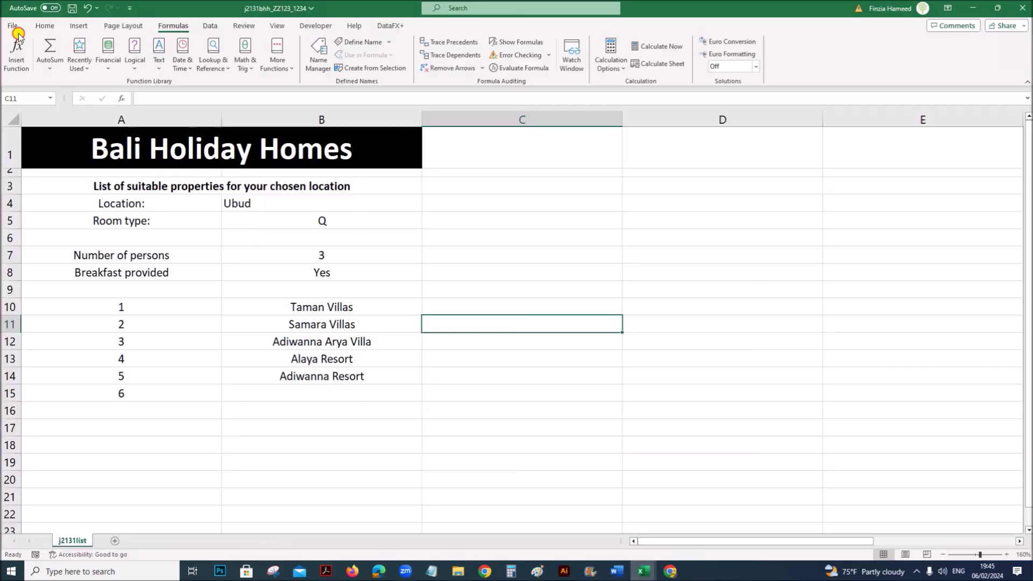
click(243, 208)
key(ctrl+v)
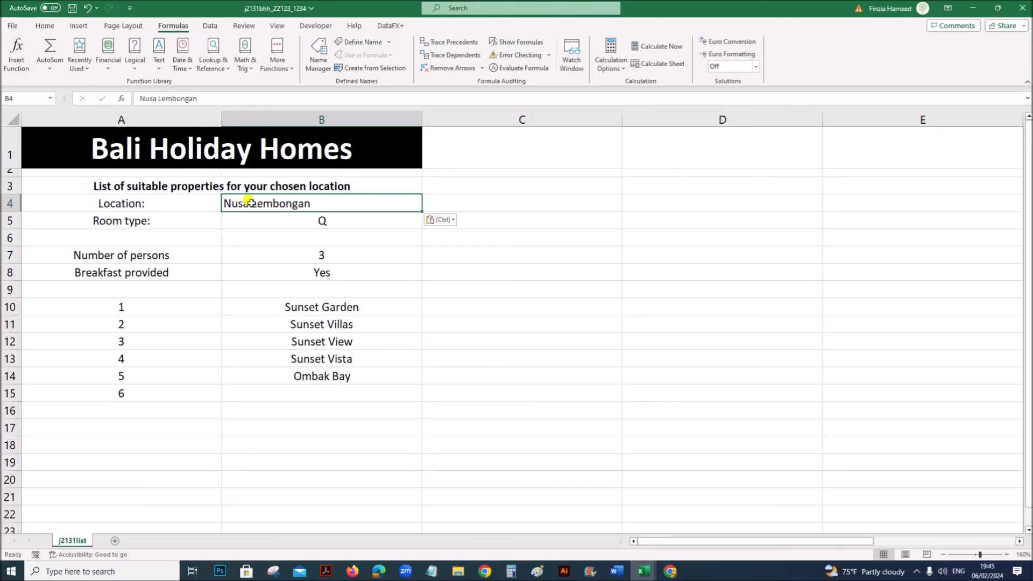
click(321, 222)
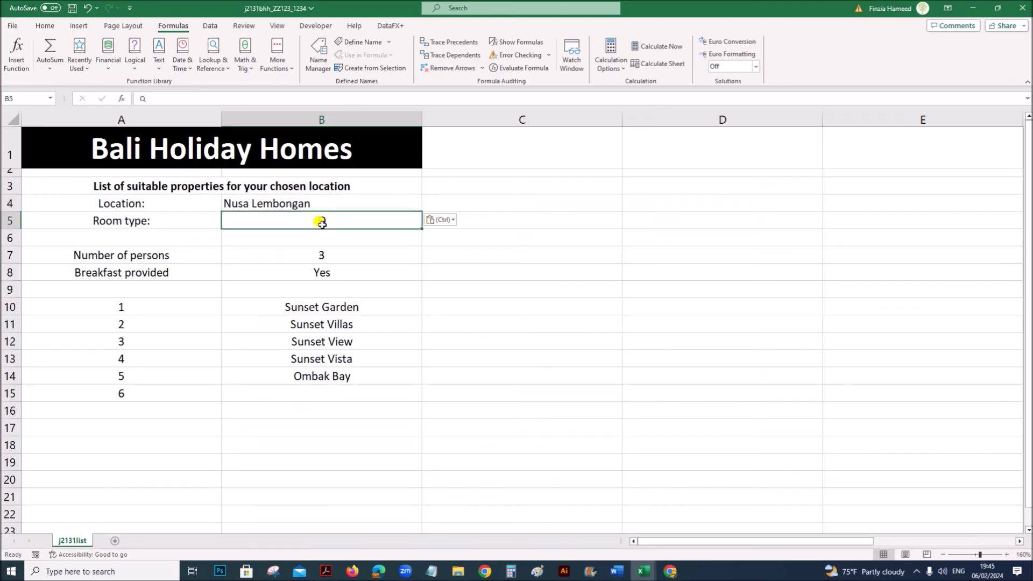
text(G)
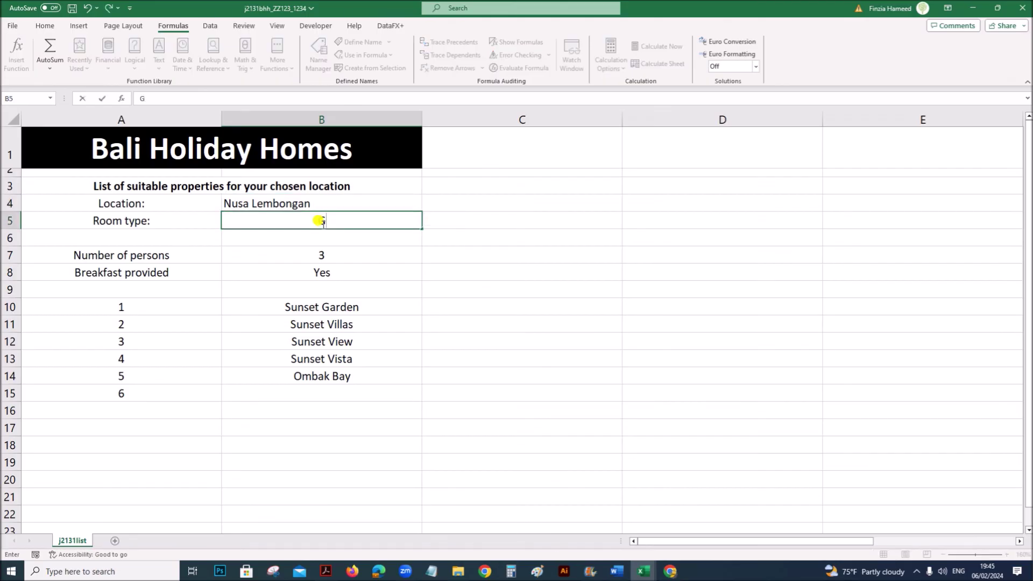
click(404, 287)
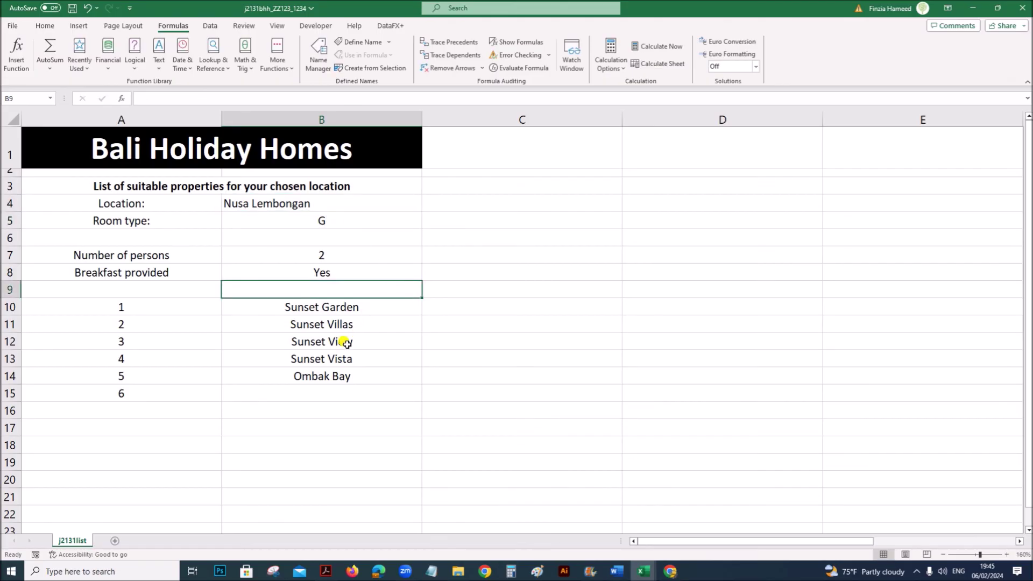
- Check the matching properties in B10:B15 and the B4 and B5 values
click(507, 307)
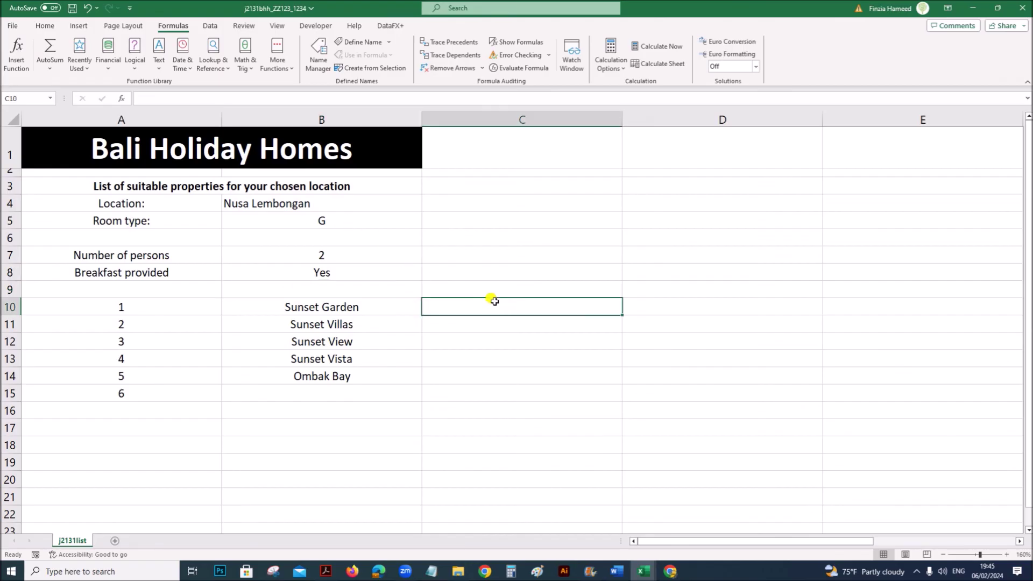
drag(321, 300, 323, 393)
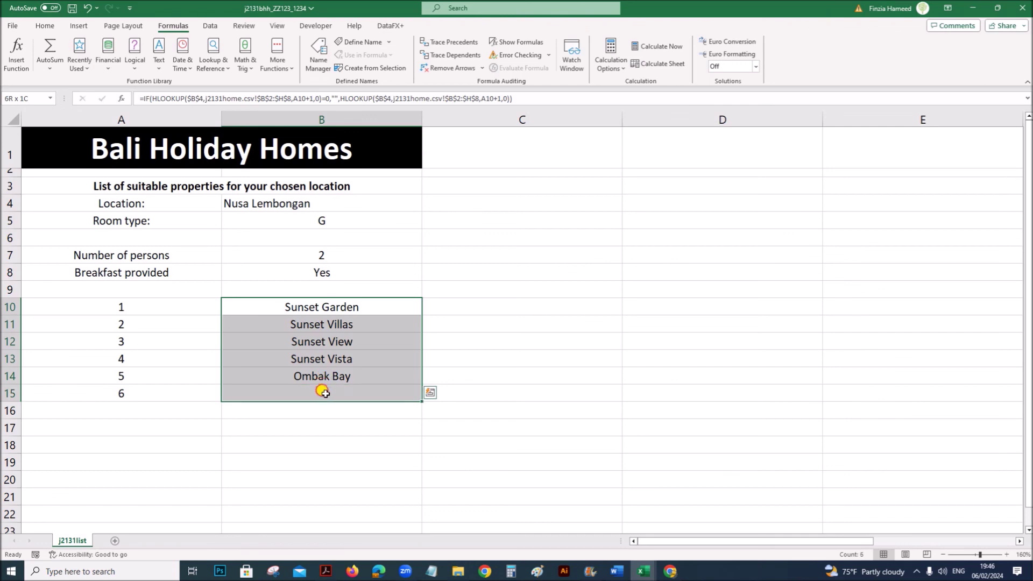
click(296, 202)
click(301, 220)
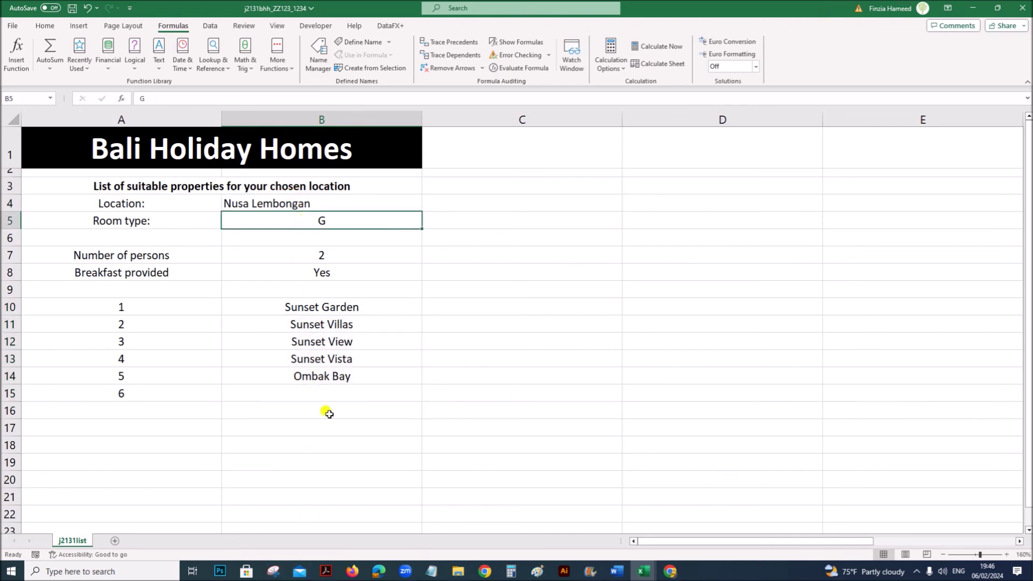
- Scroll further through question 21 in the exam paper PDF
click(326, 571)
scroll(431, 412, down, 3)
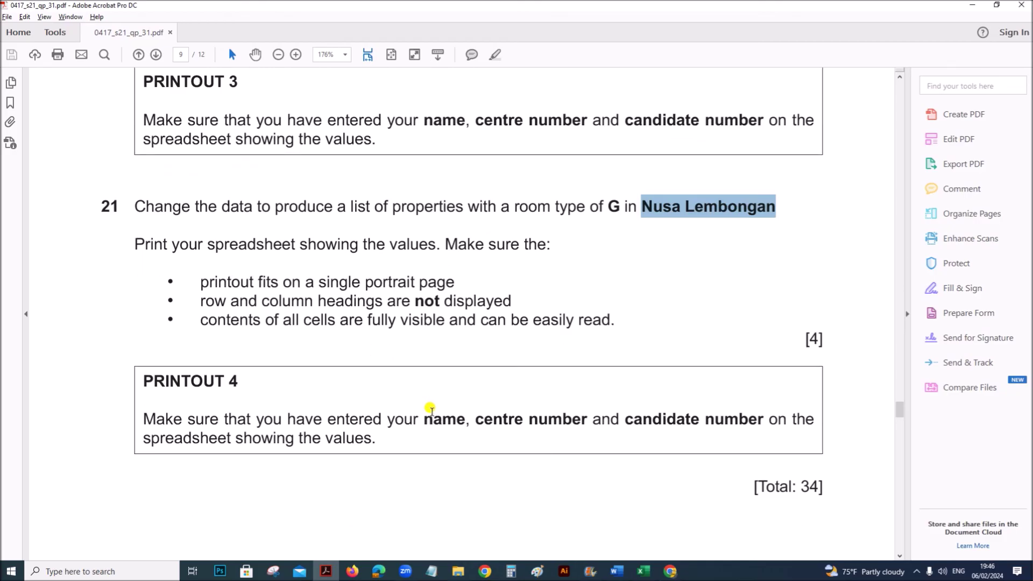
scroll(499, 456, down, 3)
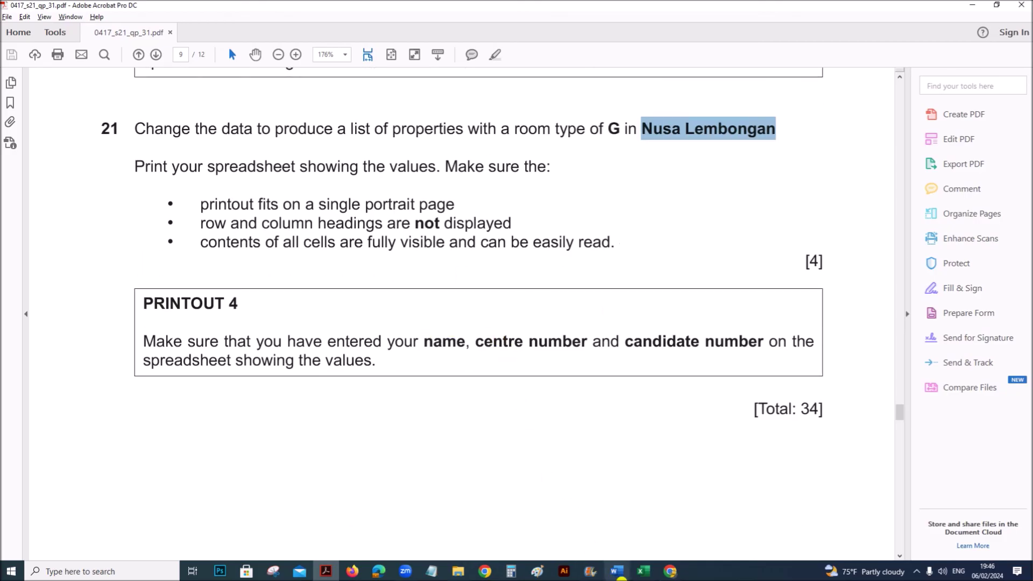
- Preview the printout of the updated Nusa Lembongan list, then return to the exam PDF
mouse_move(644, 571)
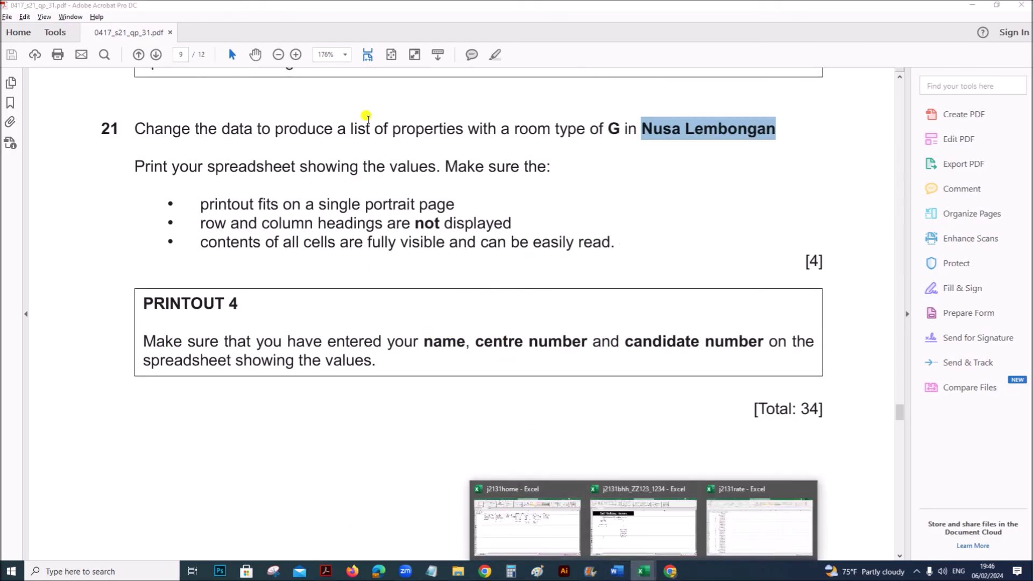
click(624, 528)
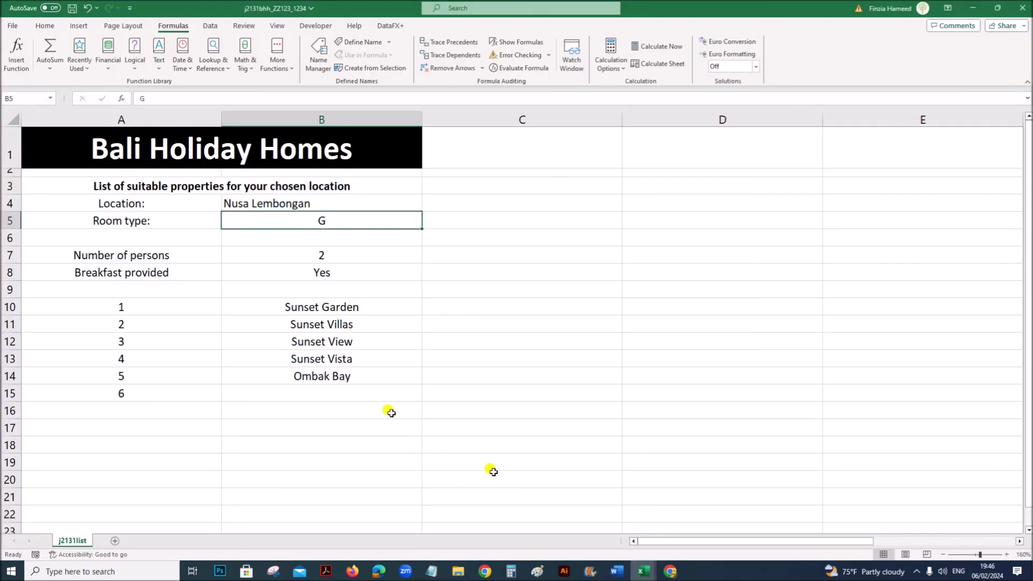
click(6, 26)
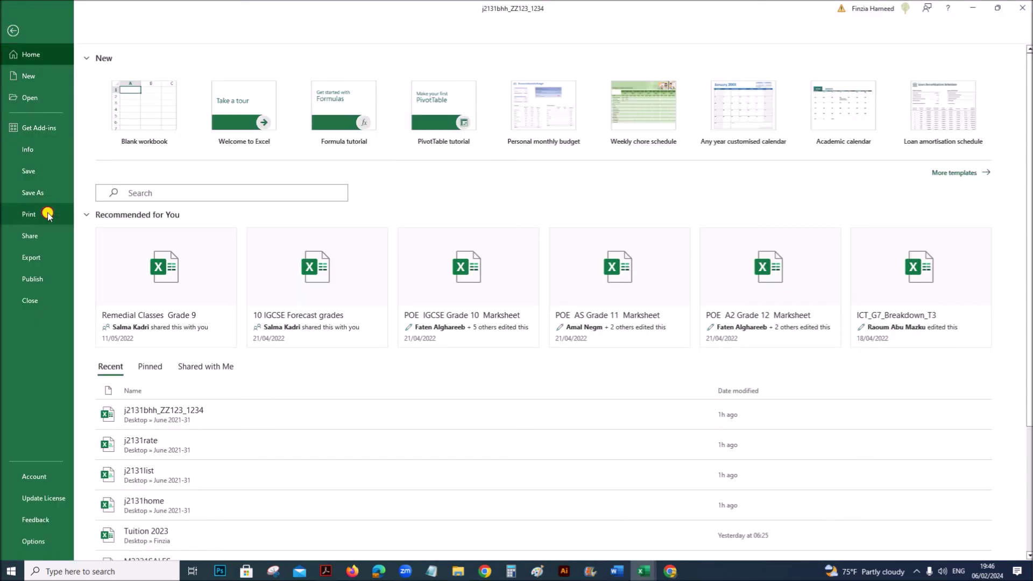
click(43, 214)
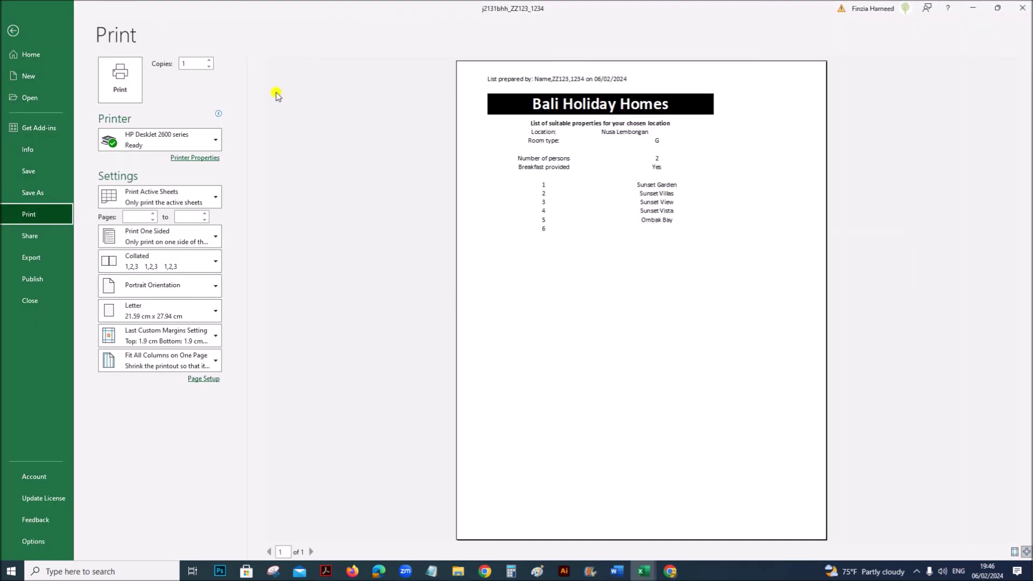
click(13, 31)
click(333, 573)
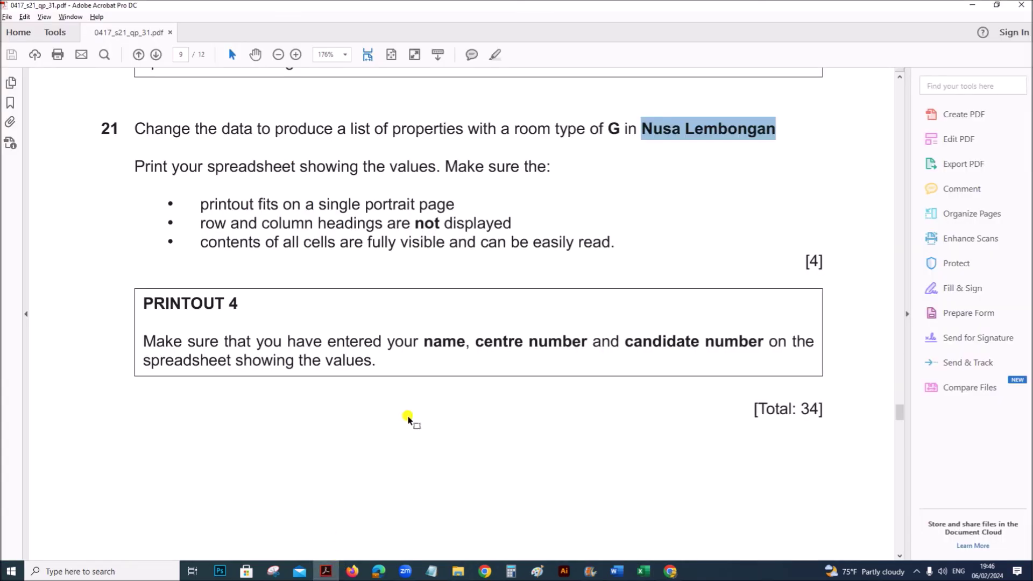
scroll(411, 420, down, 6)
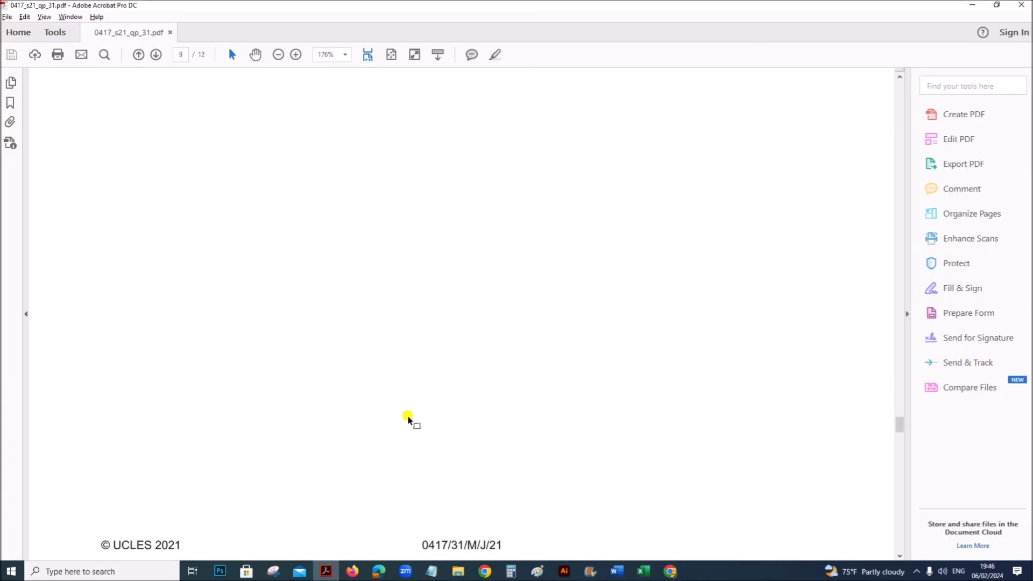
scroll(411, 420, down, 2)
scroll(411, 420, up, 4)
scroll(411, 420, down, 4)
scroll(408, 417, down, 2)
scroll(408, 417, up, 6)
scroll(408, 410, up, 1)
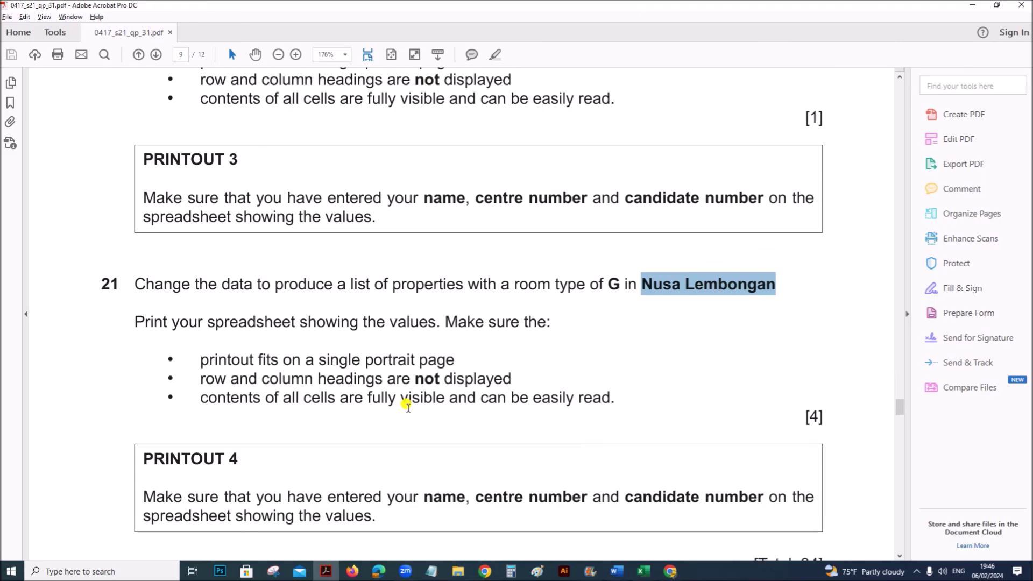